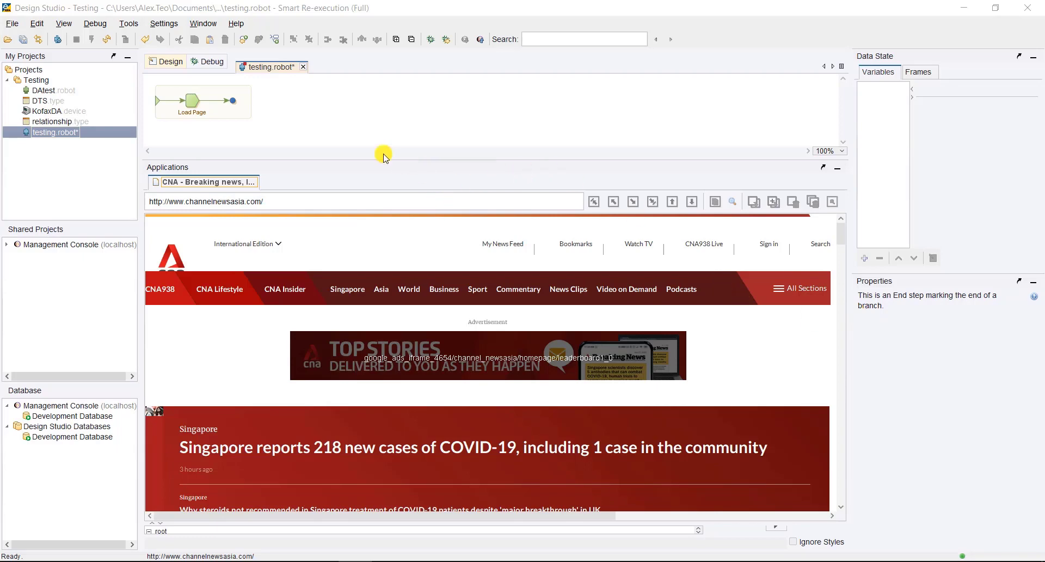
Configure the Load Page step's options with the iPhone HTTP user agent and the 640 x 1136 (iPhone 5) screen size
{"action": "right_click", "coordinate": [193, 105]}
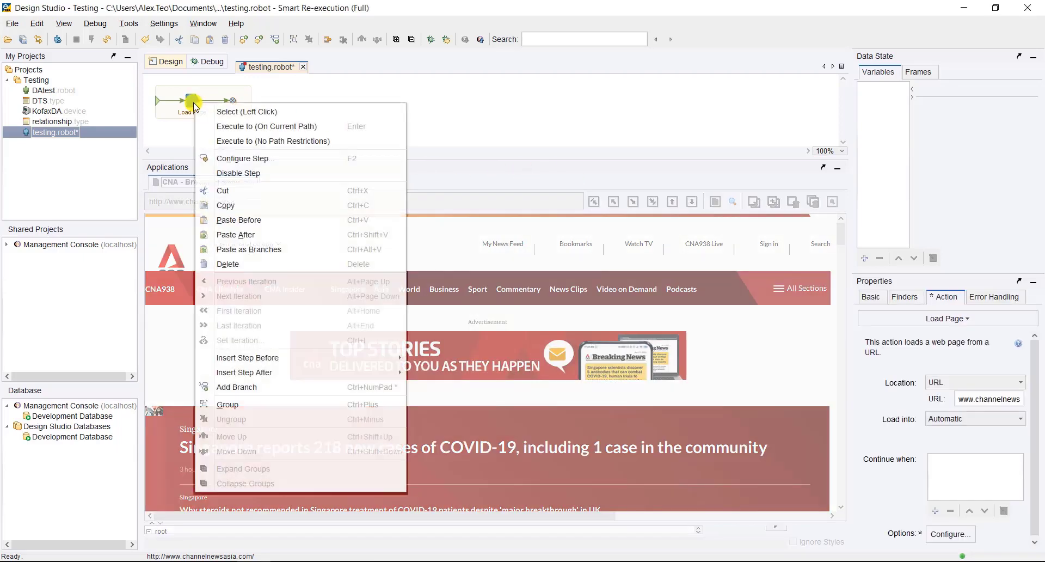
{"action": "left_click", "coordinate": [285, 158]}
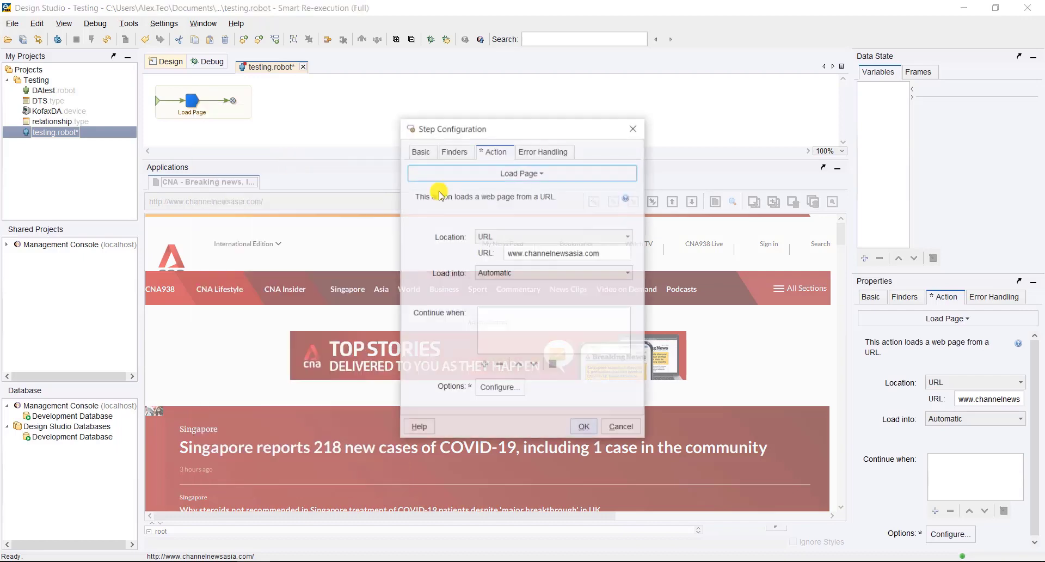
{"action": "left_click", "coordinate": [497, 391]}
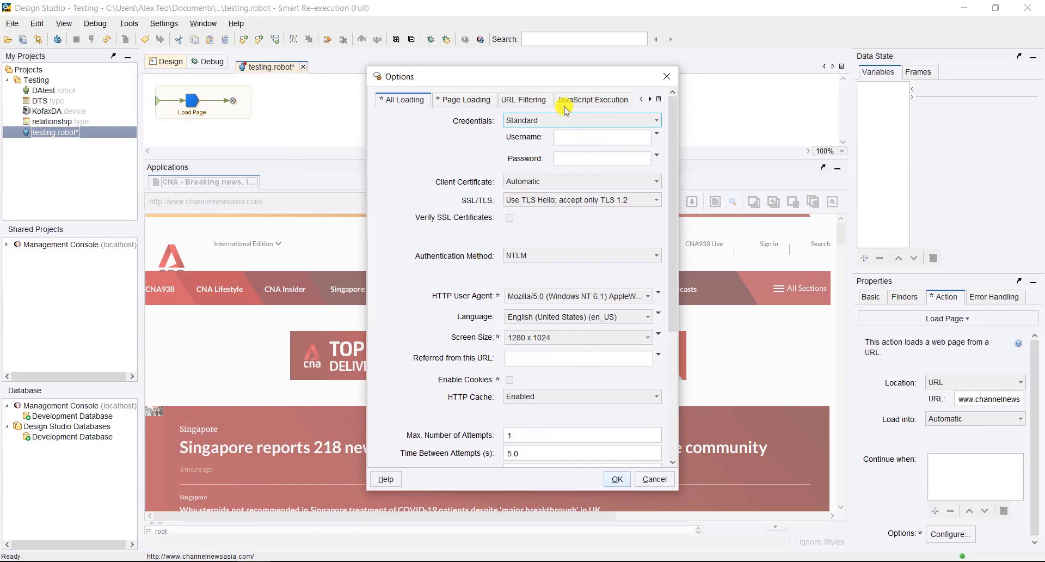
{"action": "left_click", "coordinate": [538, 302]}
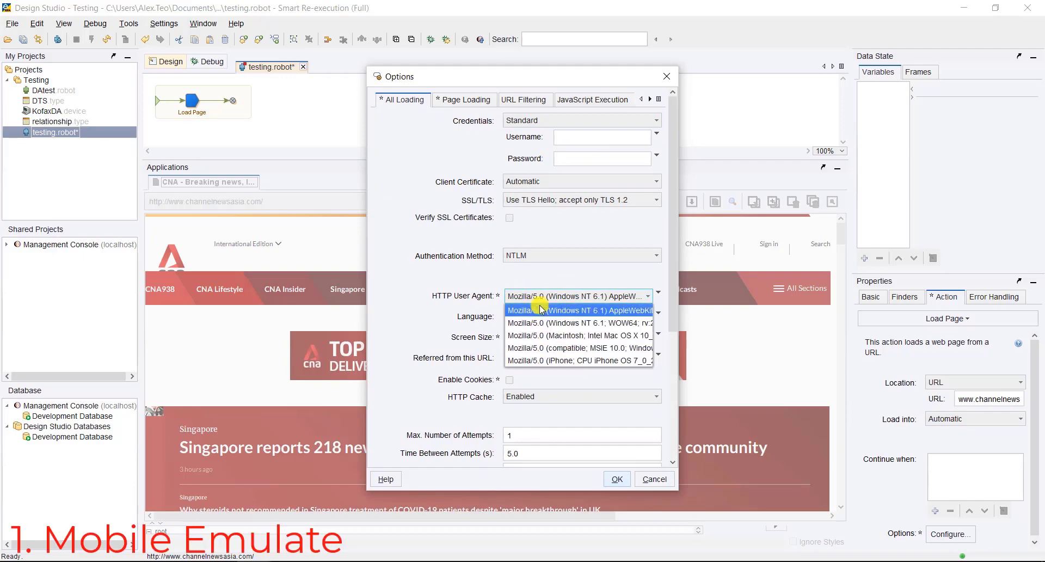
{"action": "left_click", "coordinate": [558, 361]}
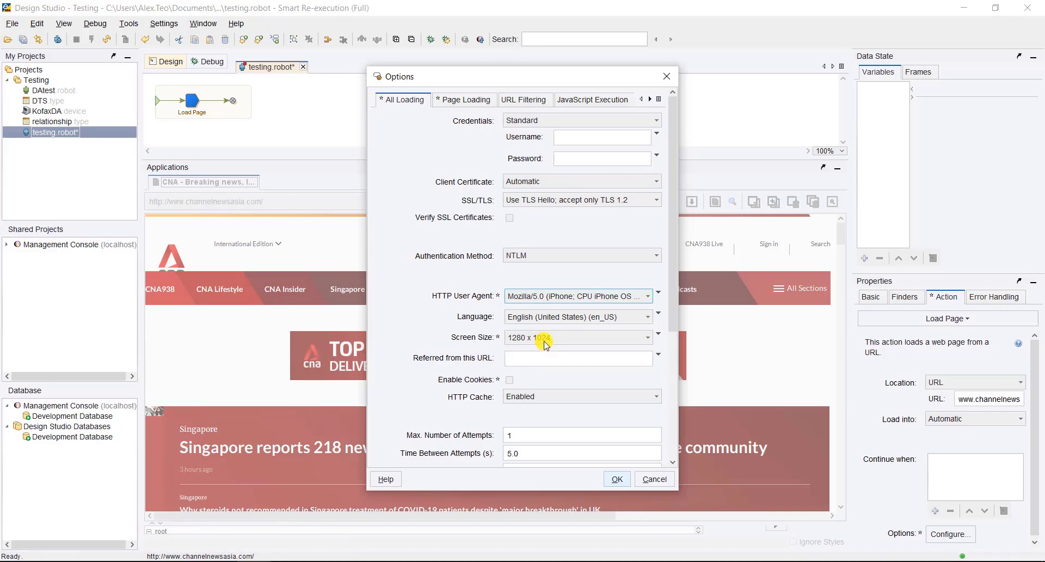
{"action": "left_click", "coordinate": [545, 342]}
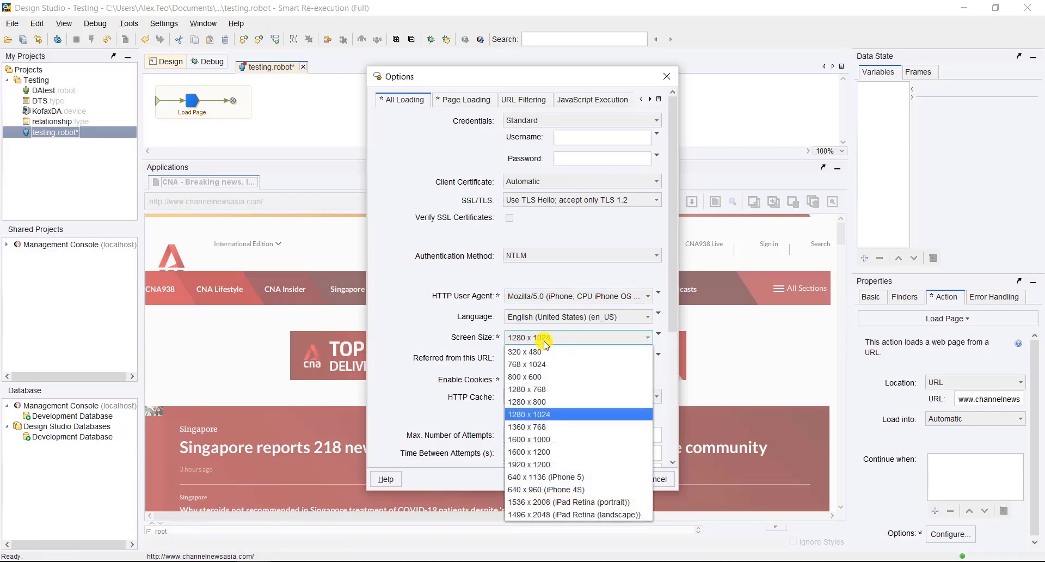
{"action": "left_click", "coordinate": [570, 477]}
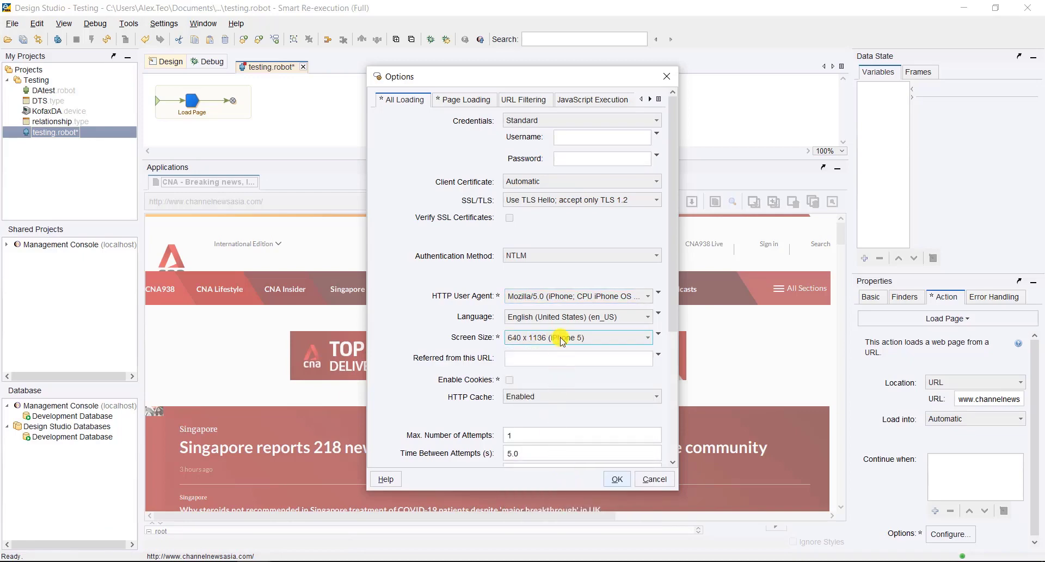
{"action": "left_click", "coordinate": [616, 480]}
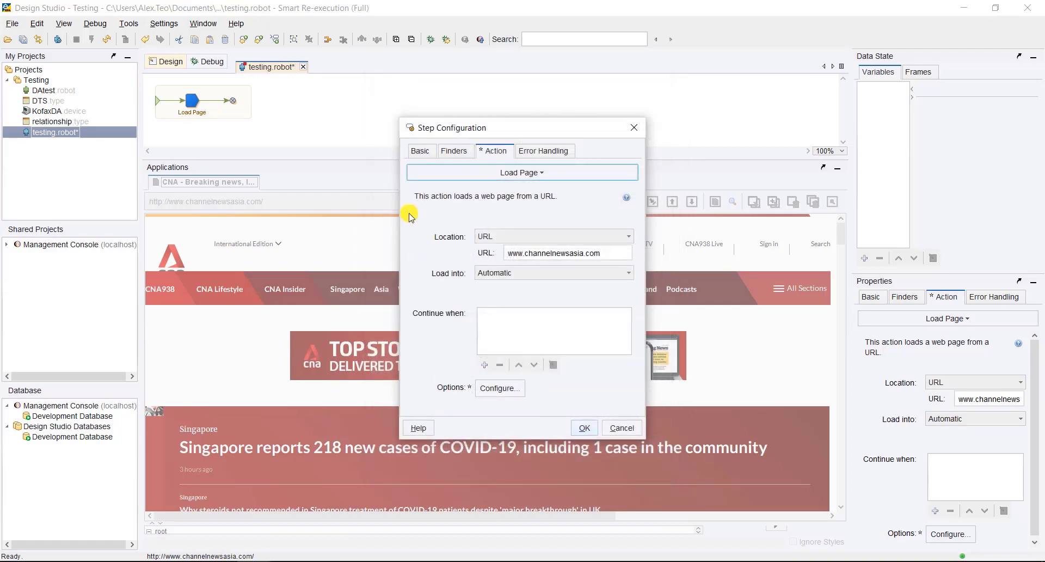
{"action": "left_click", "coordinate": [583, 430]}
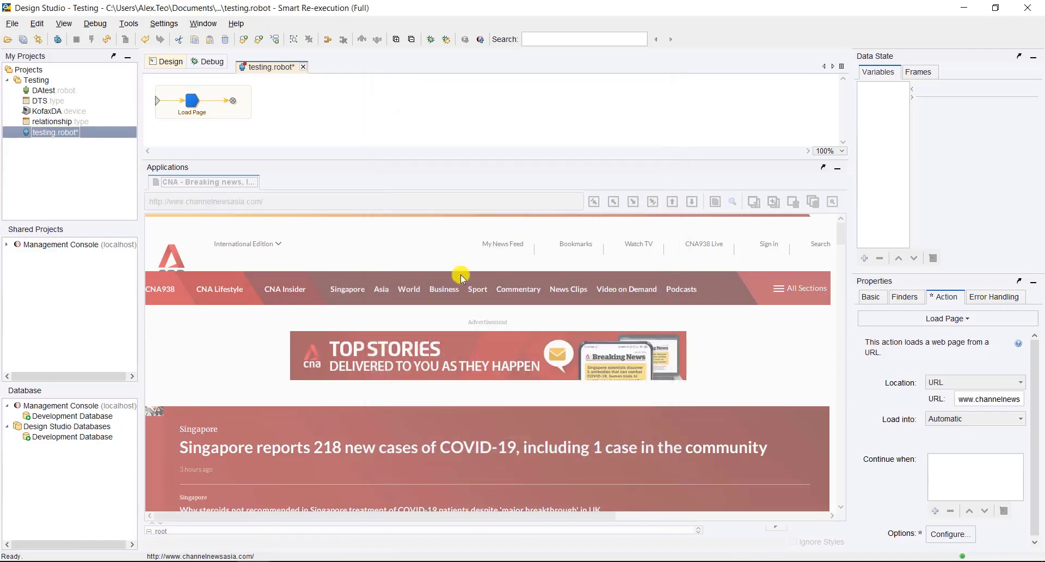
Execute the robot up to its end step and examine the layout and stories of the loaded mobile news page
{"action": "left_click", "coordinate": [232, 102]}
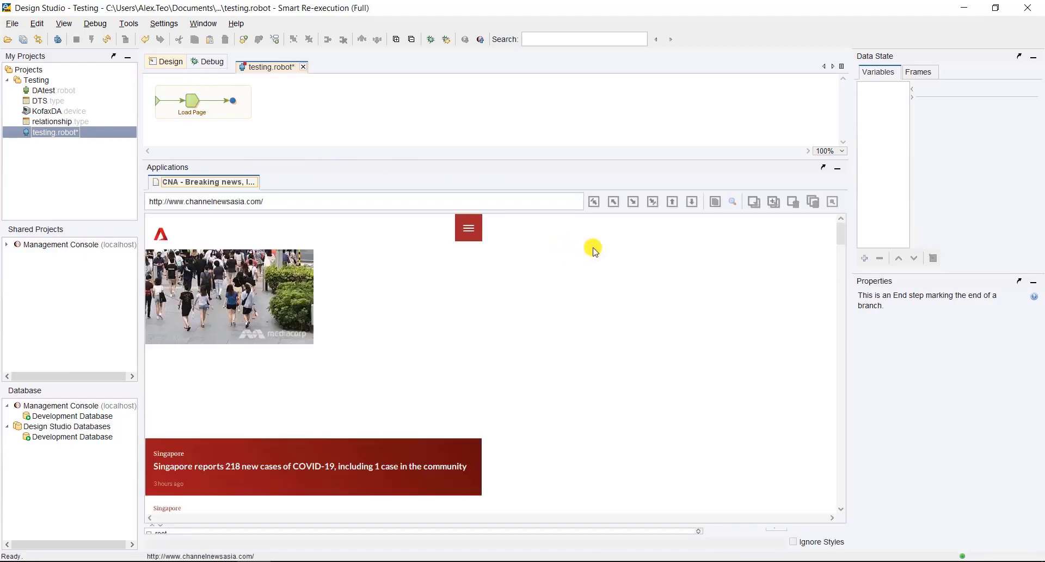
{"action": "scroll", "coordinate": [841, 240], "scroll_direction": "down", "scroll_amount": 5}
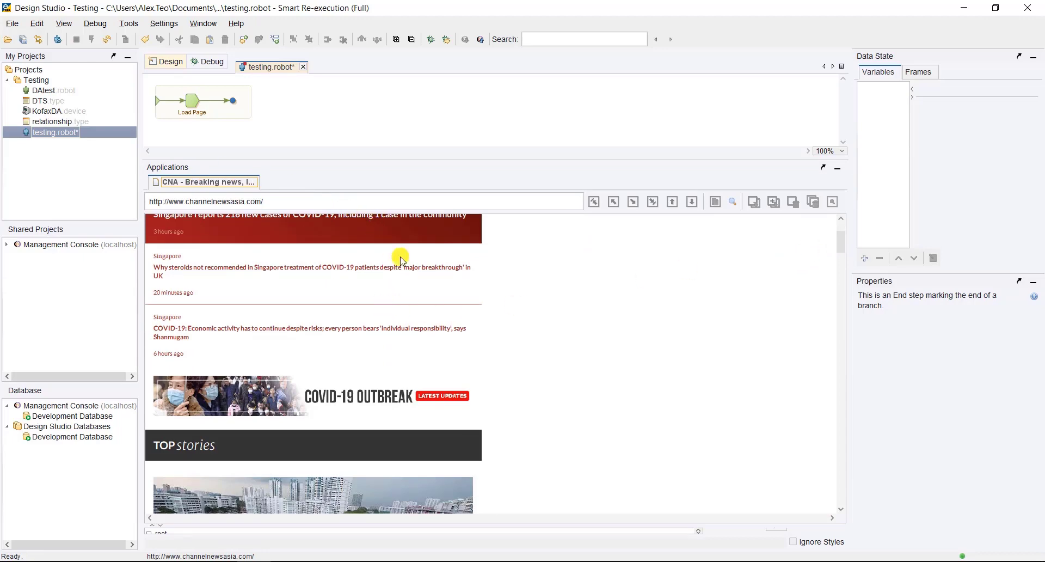
{"action": "left_click", "coordinate": [837, 248]}
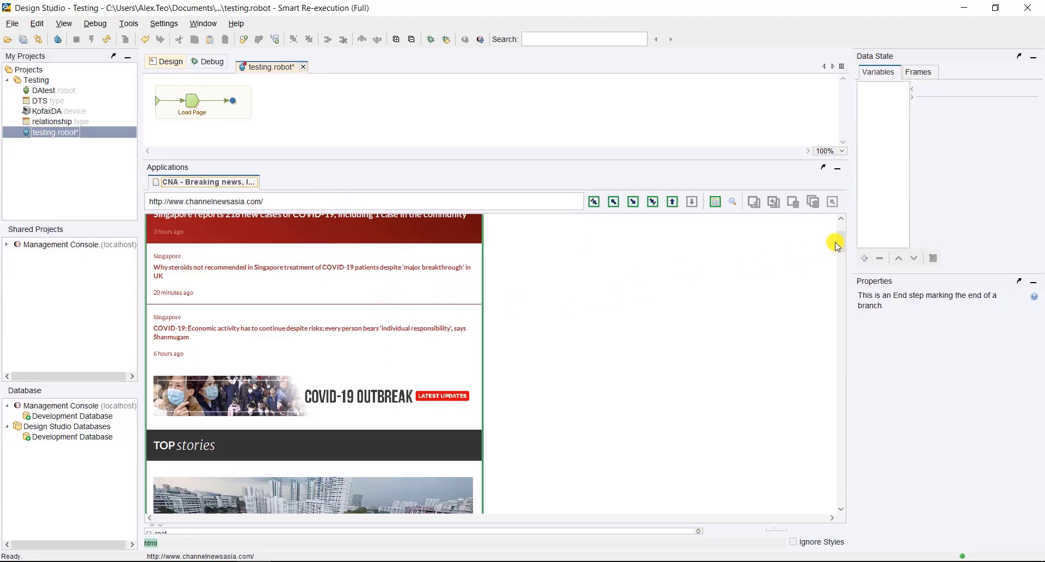
{"action": "left_click_drag", "start_coordinate": [841, 248], "coordinate": [843, 258]}
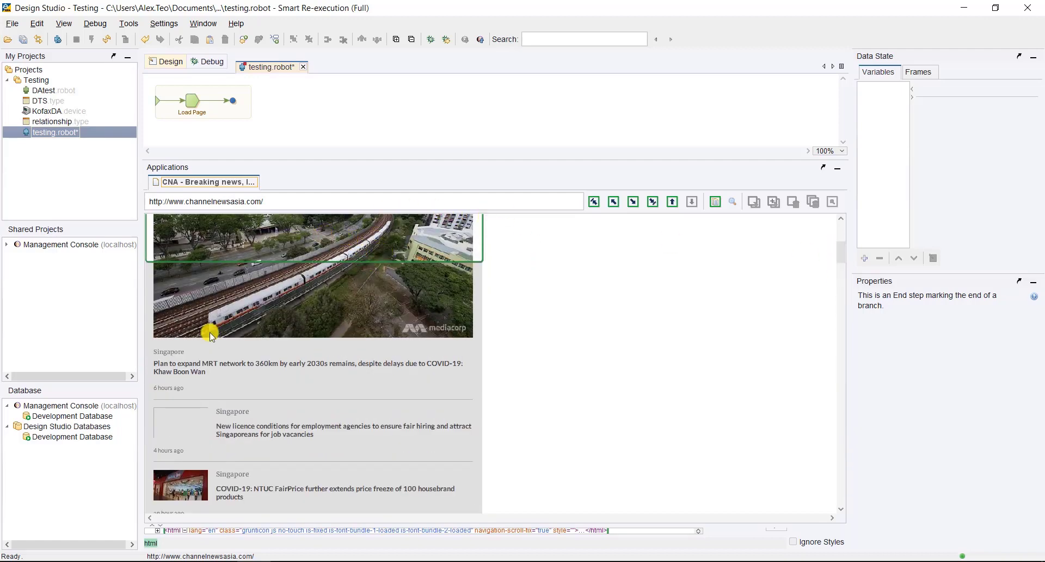
{"action": "scroll", "coordinate": [400, 397], "scroll_direction": "down", "scroll_amount": 2}
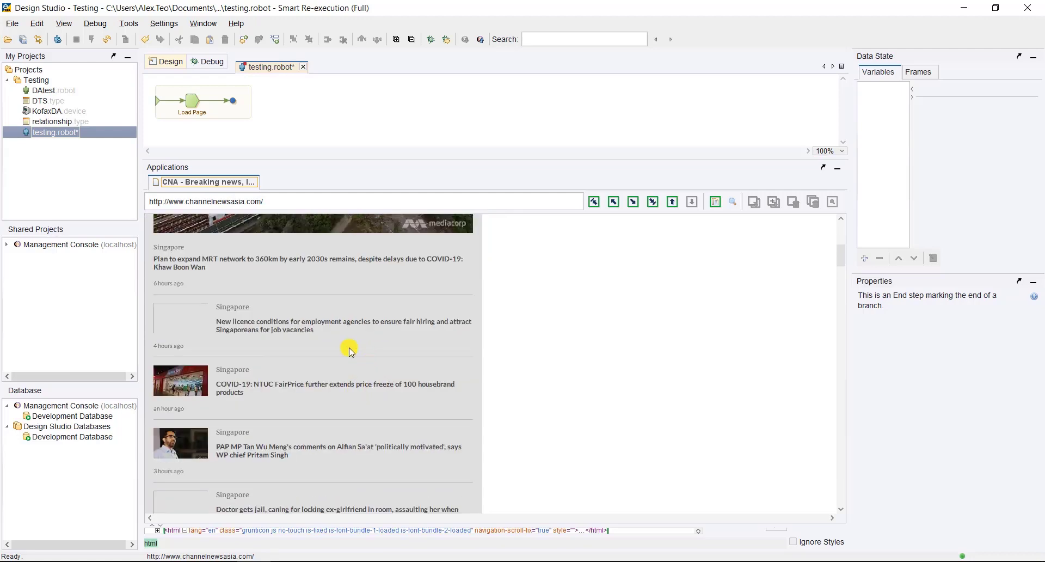
{"action": "scroll", "coordinate": [327, 301], "scroll_direction": "up", "scroll_amount": 5}
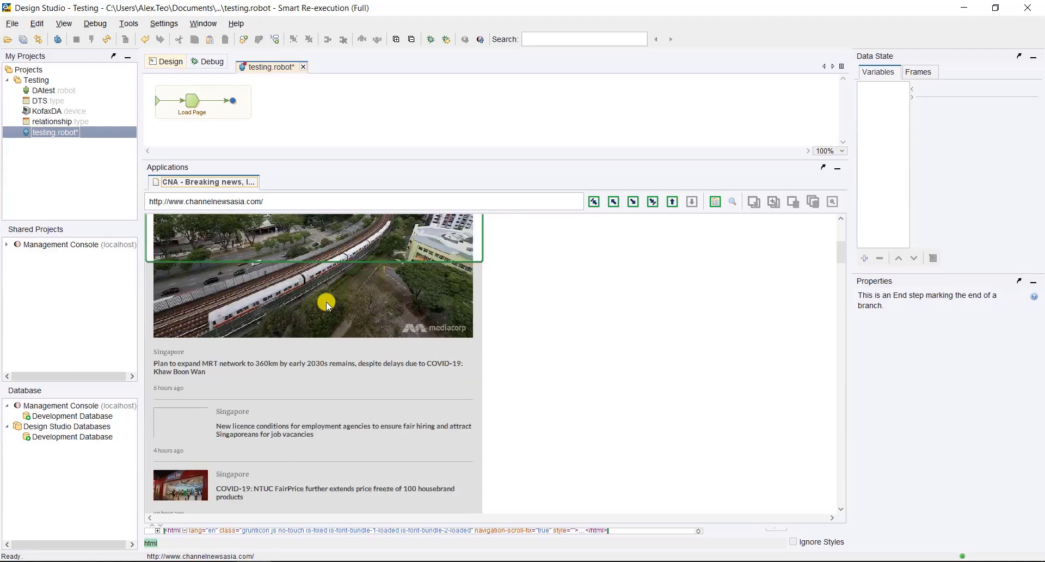
{"action": "scroll", "coordinate": [375, 256], "scroll_direction": "up", "scroll_amount": 5}
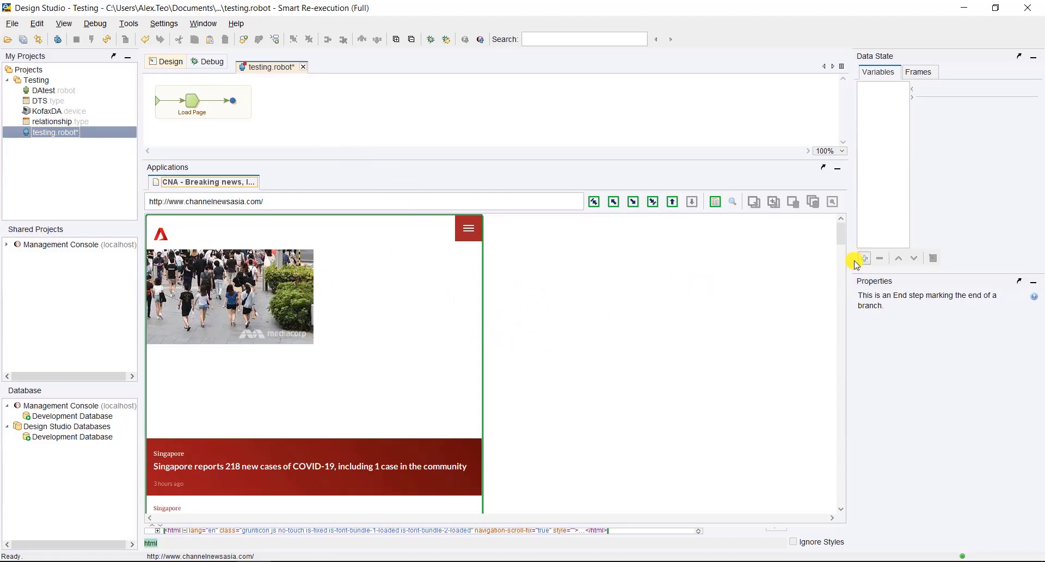
{"action": "mouse_move", "coordinate": [841, 234]}
{"action": "left_mouse_down"}
{"action": "mouse_move", "coordinate": [848, 261]}
{"action": "mouse_move", "coordinate": [843, 231]}
{"action": "left_mouse_up"}
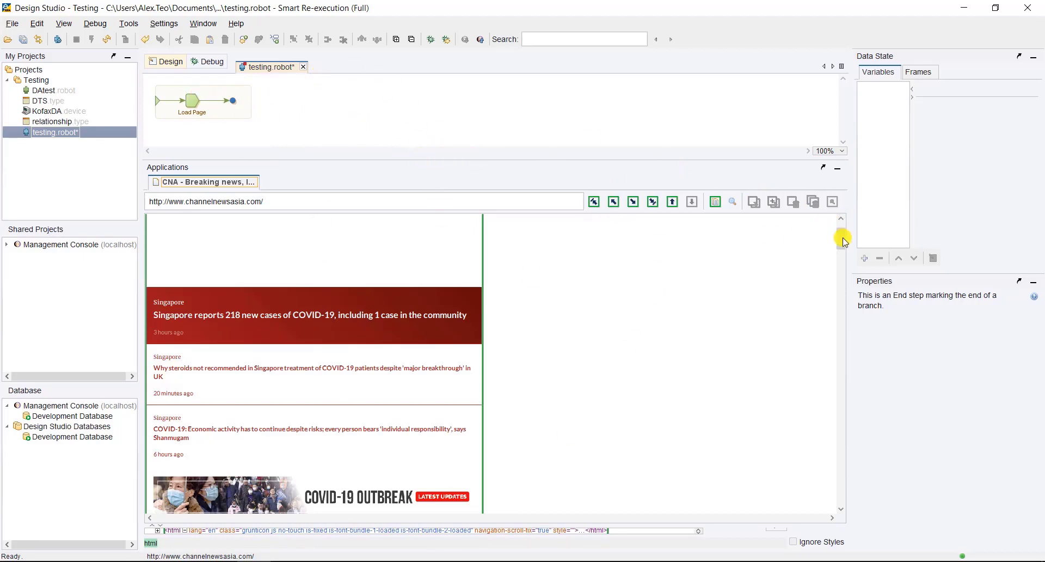
{"action": "scroll", "coordinate": [840, 236], "scroll_direction": "up", "scroll_amount": 3}
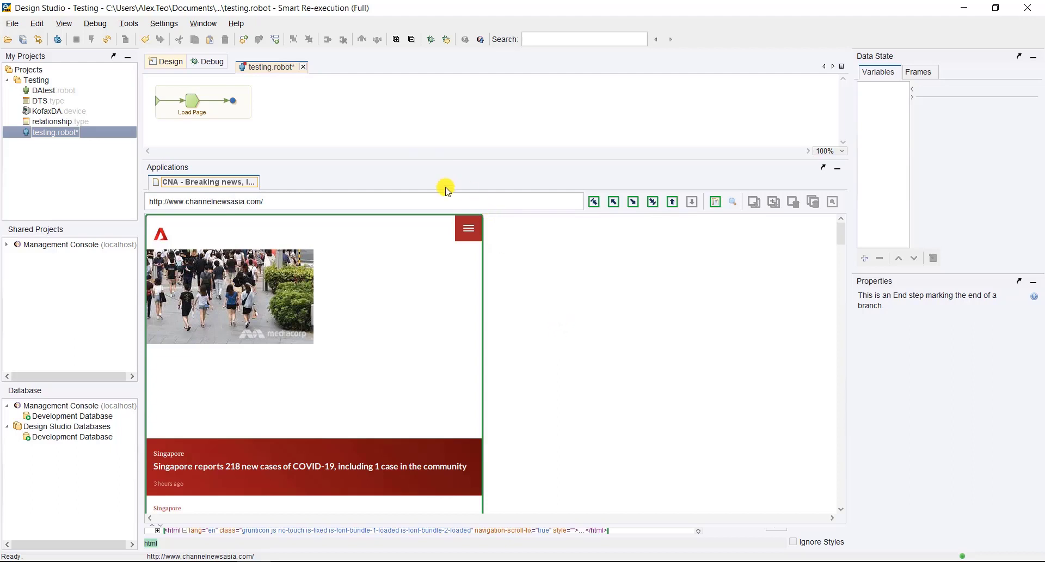
Insert an action step before the end step and make it a Call Desktop Automation Workflow calling DAtest
{"action": "right_click", "coordinate": [233, 102]}
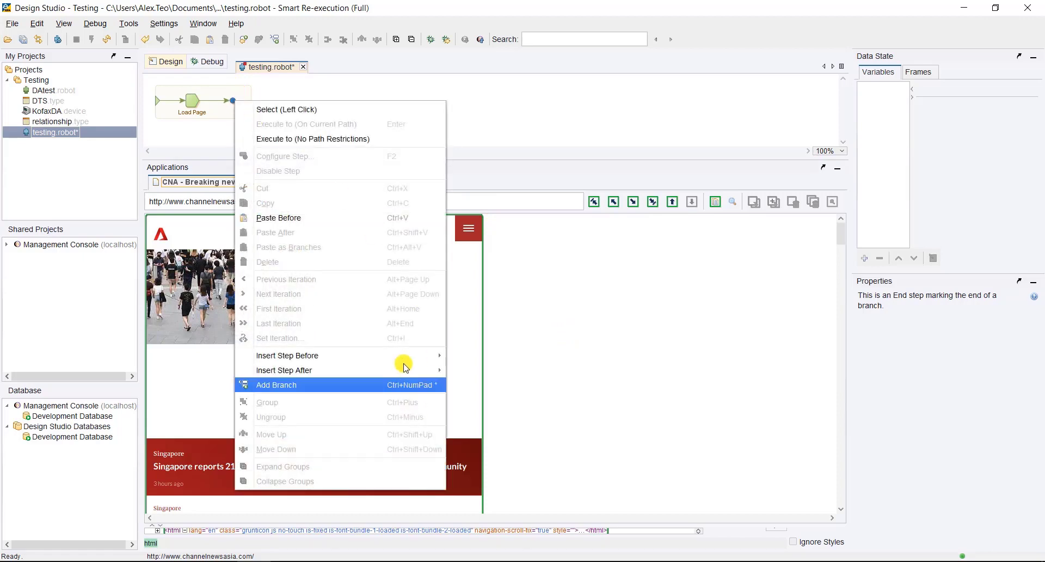
{"action": "mouse_move", "coordinate": [414, 355]}
{"action": "left_click", "coordinate": [469, 355]}
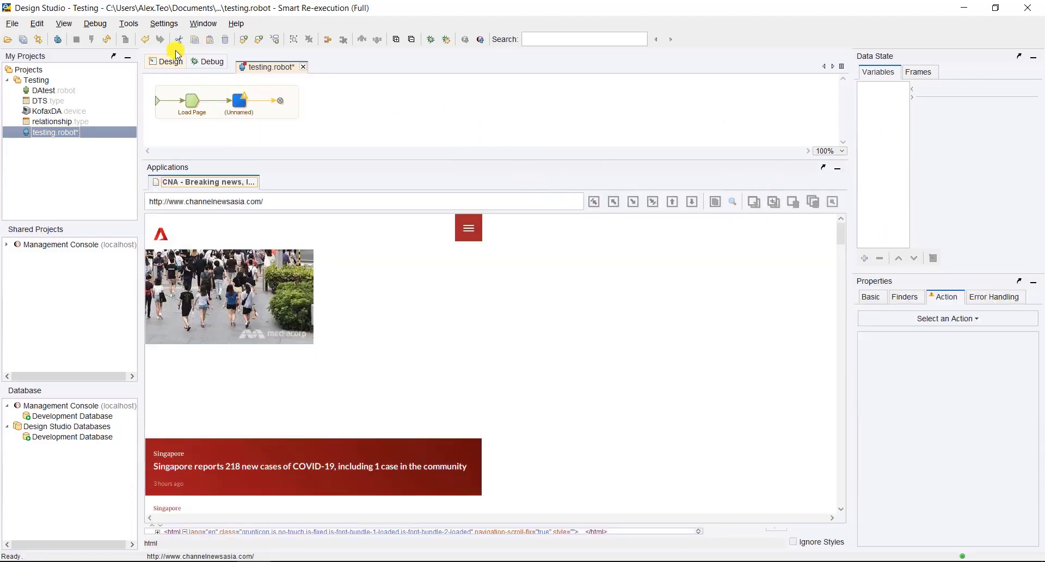
{"action": "left_click", "coordinate": [948, 319]}
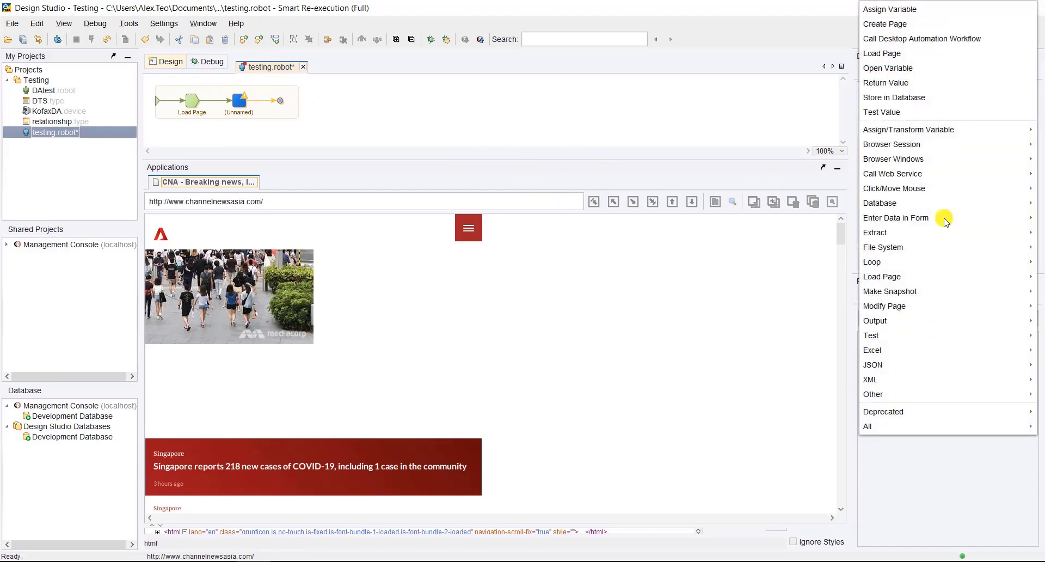
{"action": "left_click", "coordinate": [925, 43]}
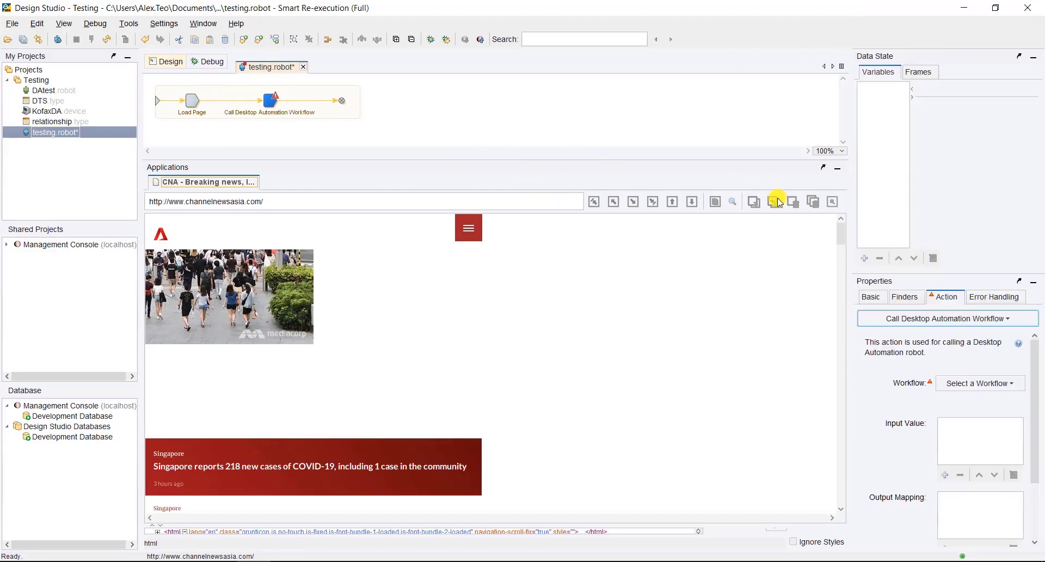
{"action": "left_click", "coordinate": [975, 383]}
{"action": "left_click", "coordinate": [945, 399]}
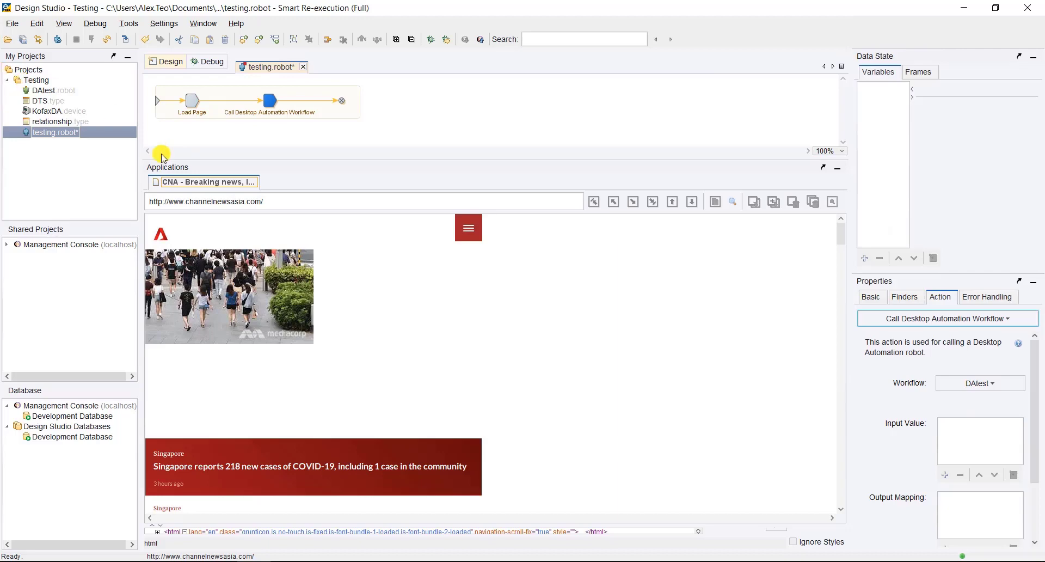
Step into the DAtest workflow and insert a Browse step before the Return step
{"action": "left_click", "coordinate": [124, 42]}
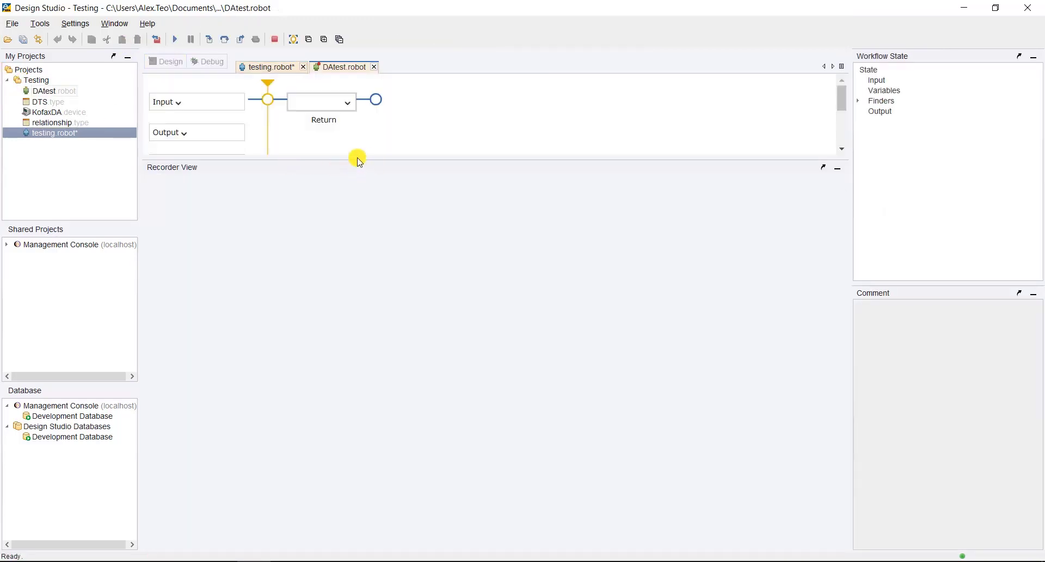
{"action": "left_click", "coordinate": [263, 99]}
{"action": "left_click", "coordinate": [270, 104]}
{"action": "left_click", "coordinate": [272, 103]}
{"action": "left_click", "coordinate": [374, 336]}
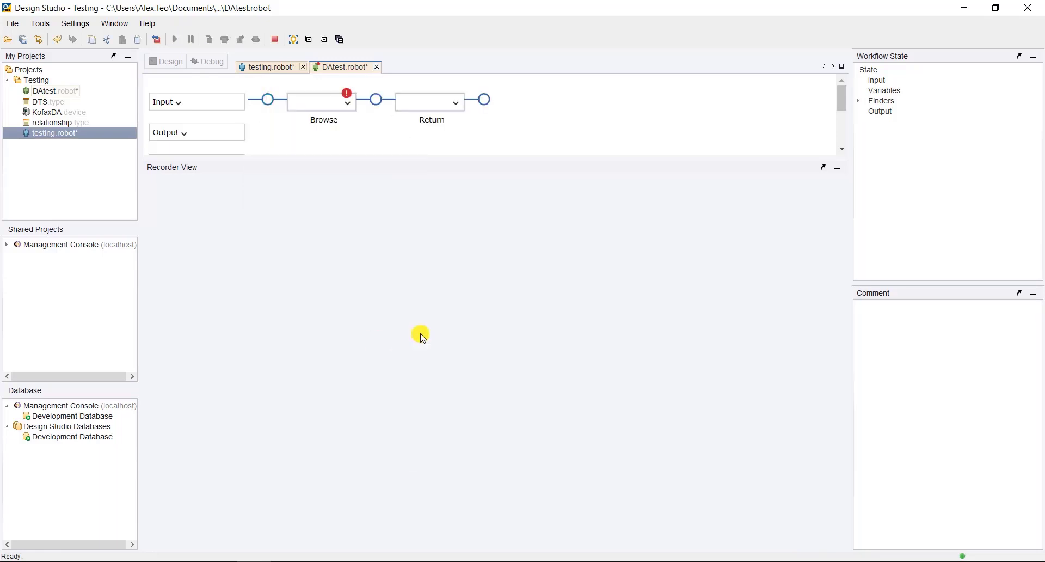
{"action": "left_click", "coordinate": [348, 103]}
{"action": "left_click", "coordinate": [341, 131]}
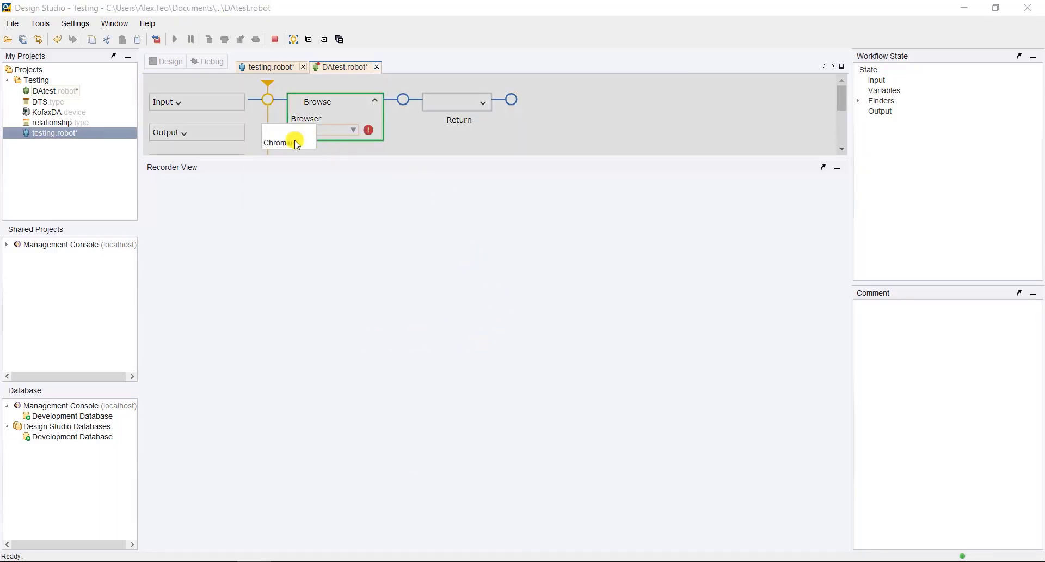
{"action": "left_click", "coordinate": [296, 140]}
{"action": "left_click_drag", "start_coordinate": [349, 294], "coordinate": [347, 293]}
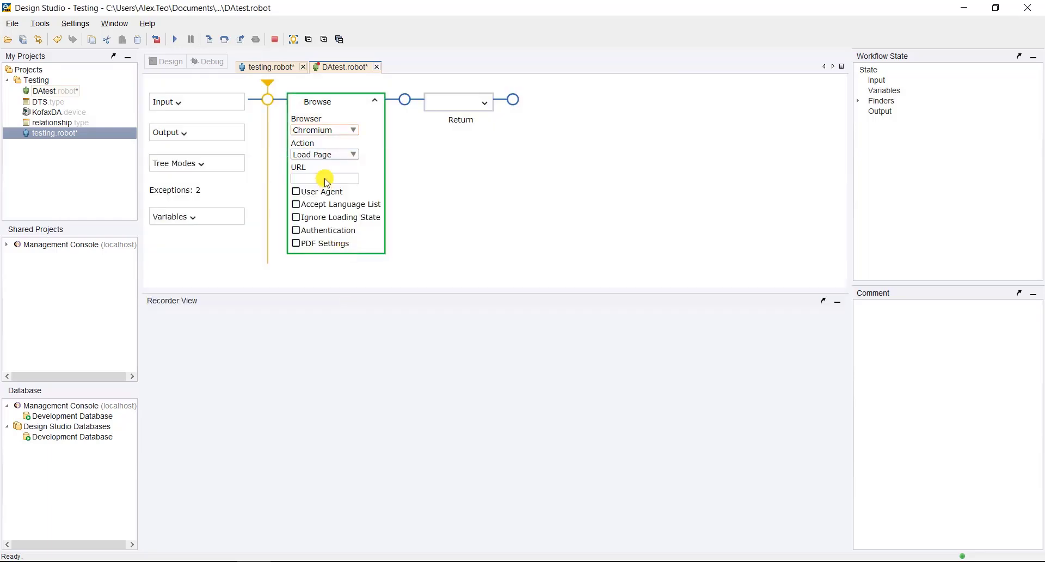
{"action": "left_click", "coordinate": [324, 180]}
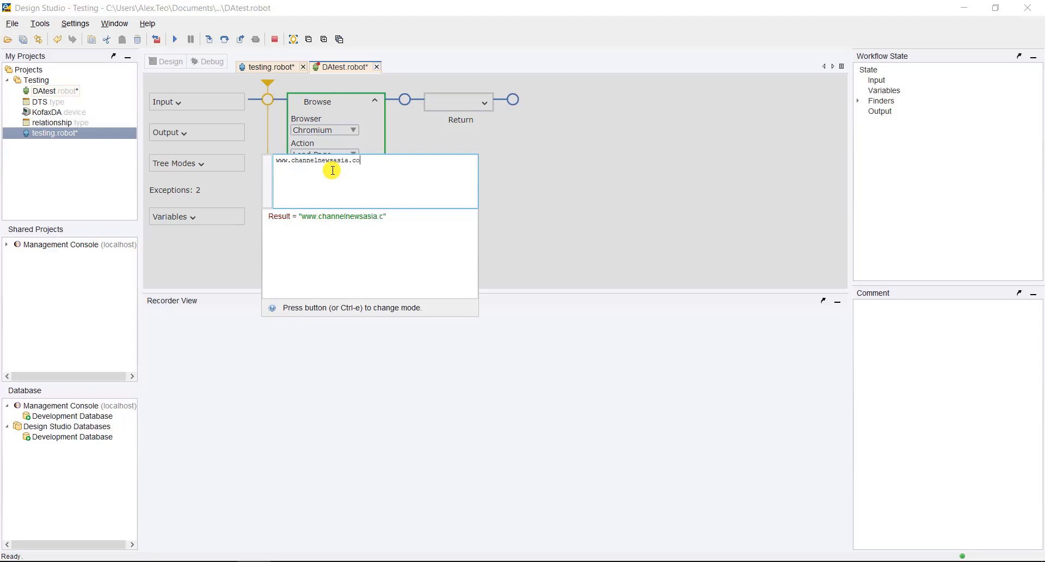
{"action": "left_click", "coordinate": [569, 169]}
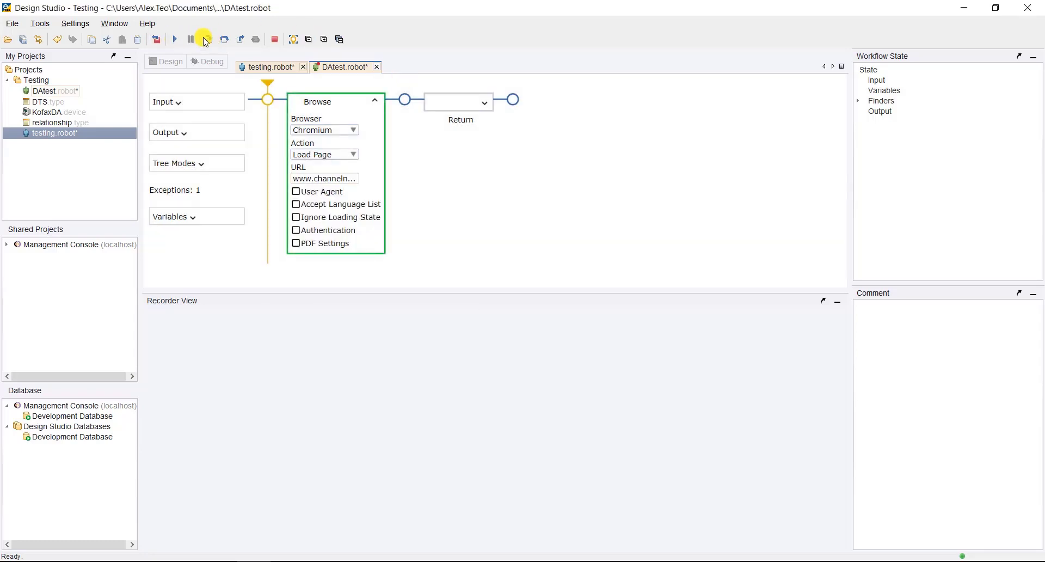
Execute the Browse step, enlarge the Recorder View and inspect the loaded page down to the main Singapore headline
{"action": "left_click", "coordinate": [224, 40]}
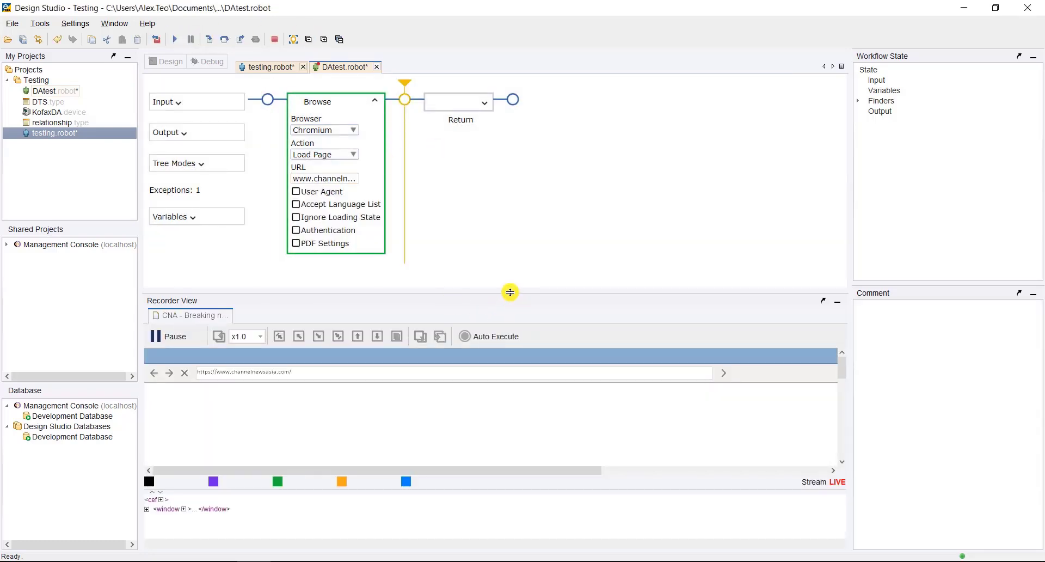
{"action": "left_click_drag", "start_coordinate": [510, 292], "coordinate": [510, 165]}
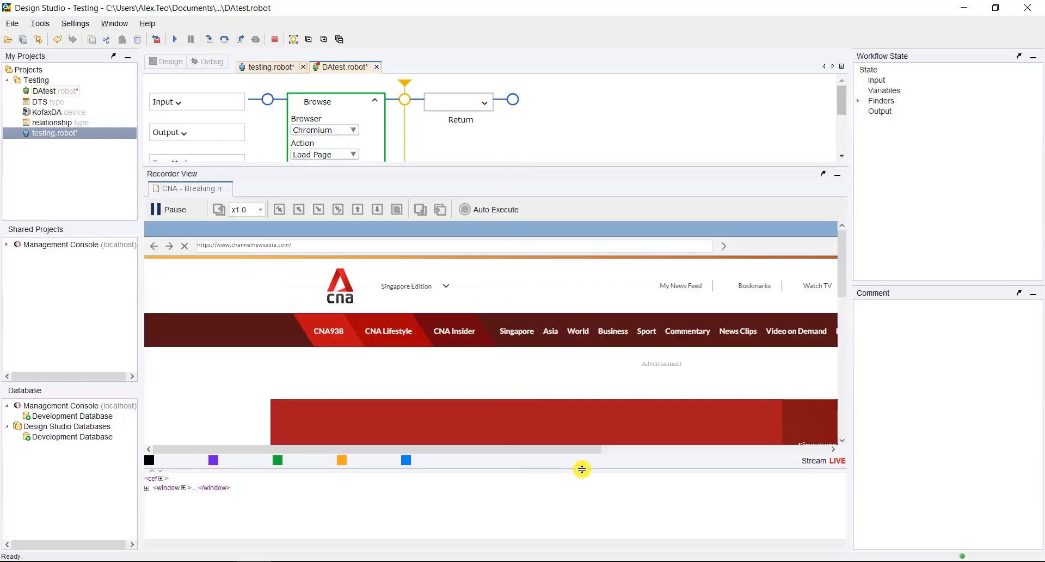
{"action": "left_click_drag", "start_coordinate": [582, 470], "coordinate": [697, 506]}
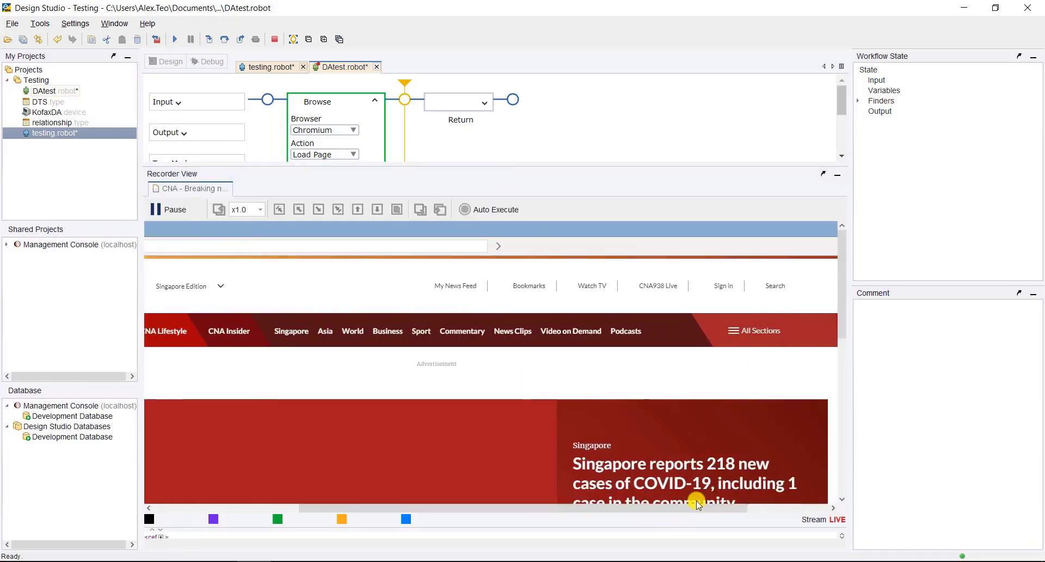
{"action": "scroll", "coordinate": [667, 431], "scroll_direction": "down", "scroll_amount": 1}
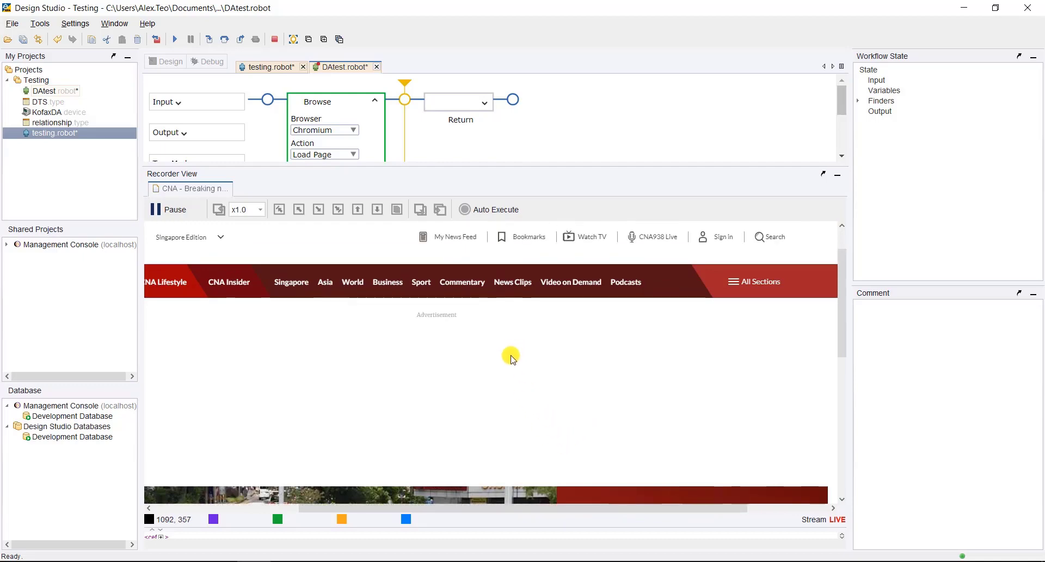
{"action": "scroll", "coordinate": [508, 362], "scroll_direction": "down", "scroll_amount": 5}
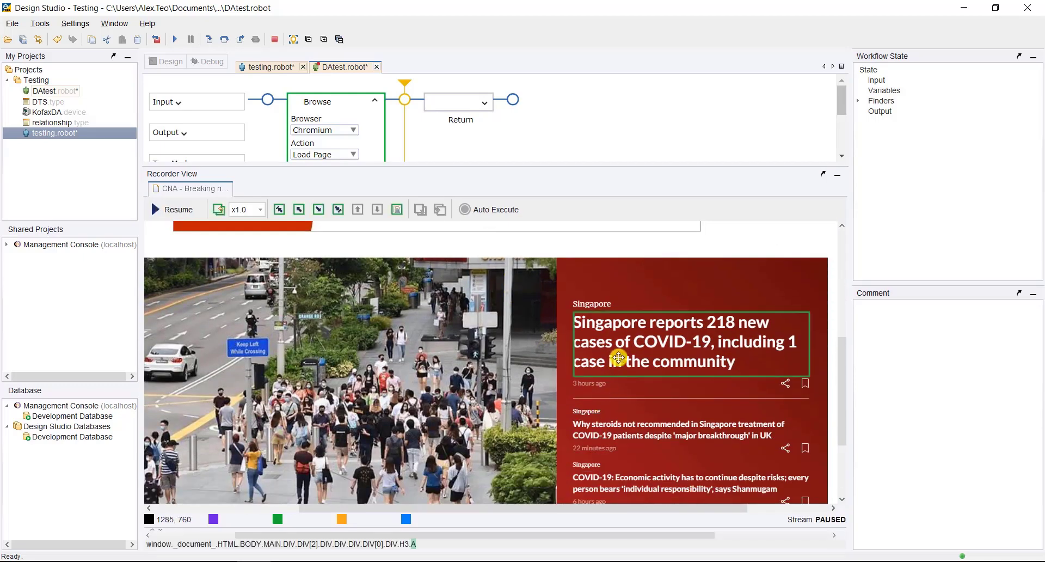
{"action": "left_click", "coordinate": [582, 304]}
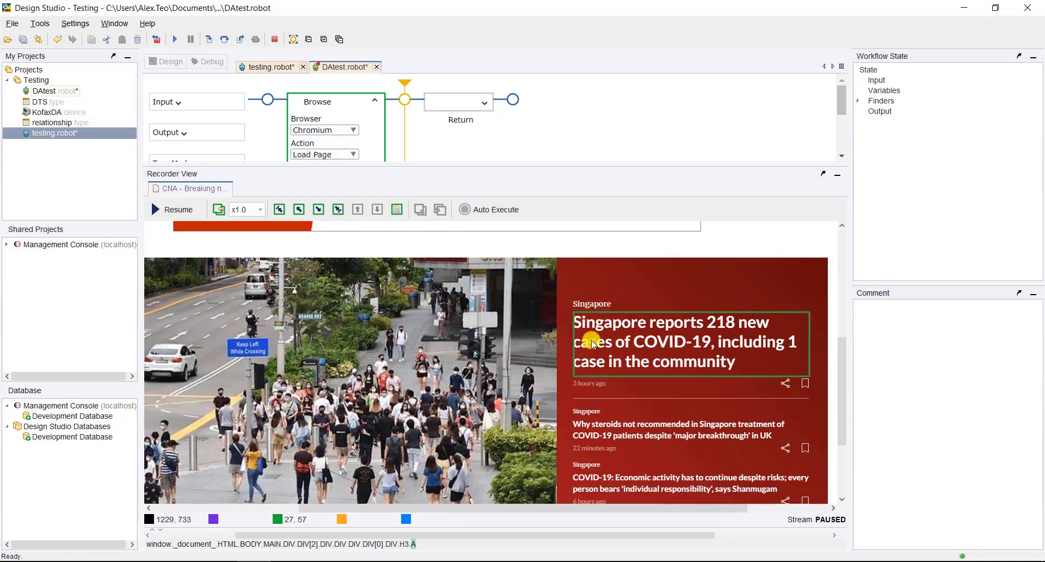
Change the tree mode of the loaded CNA page in the DAtest workflow and resume its live stream
{"action": "left_click", "coordinate": [630, 430]}
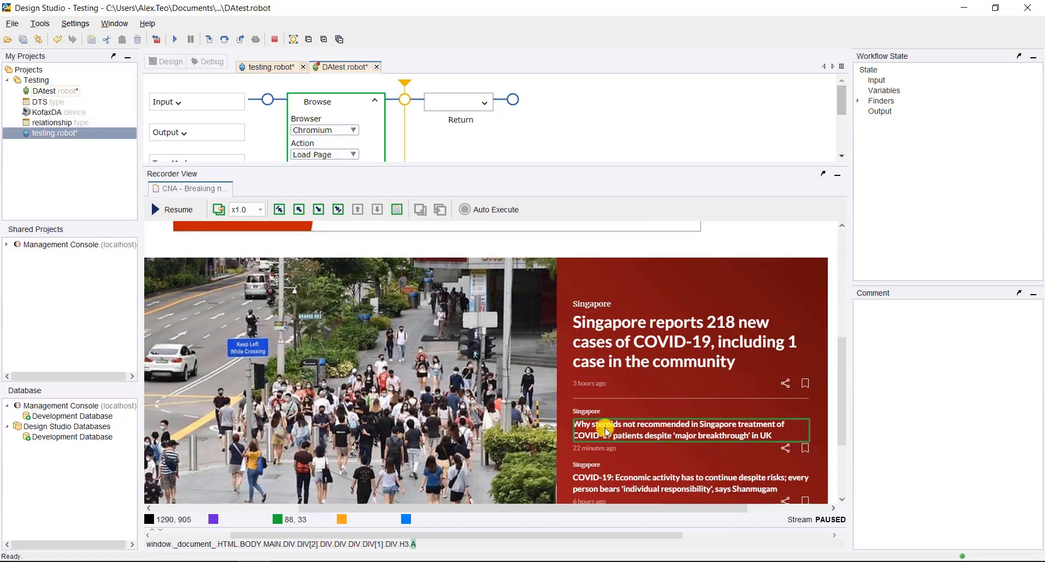
{"action": "right_click", "coordinate": [205, 187]}
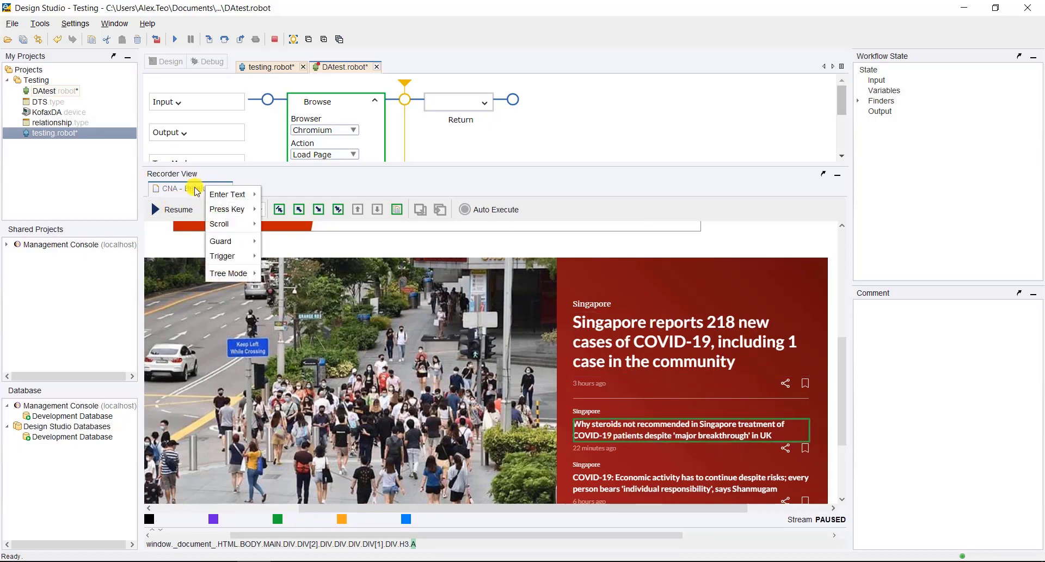
{"action": "left_click", "coordinate": [266, 274]}
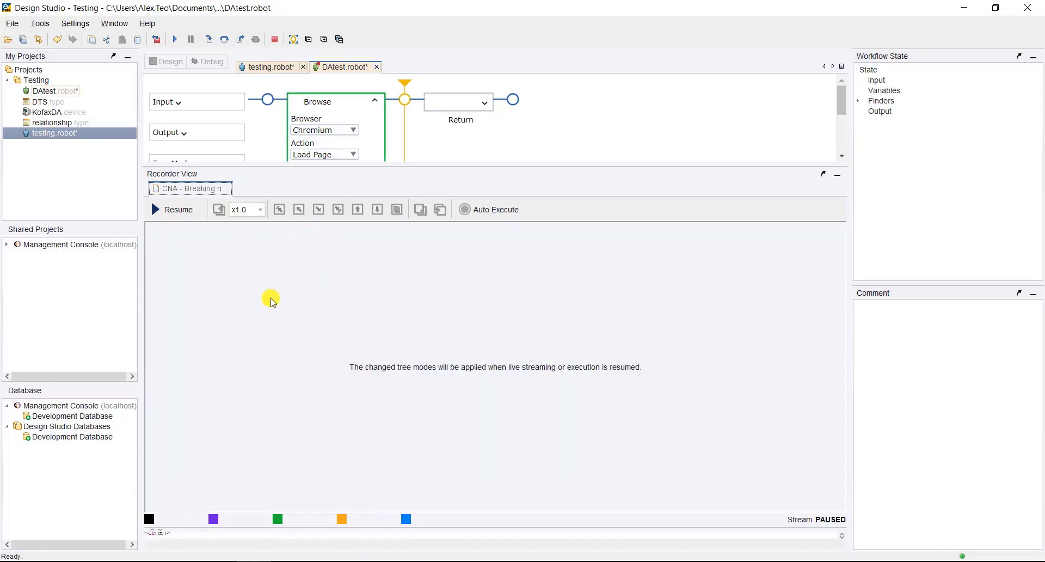
{"action": "left_click", "coordinate": [173, 209]}
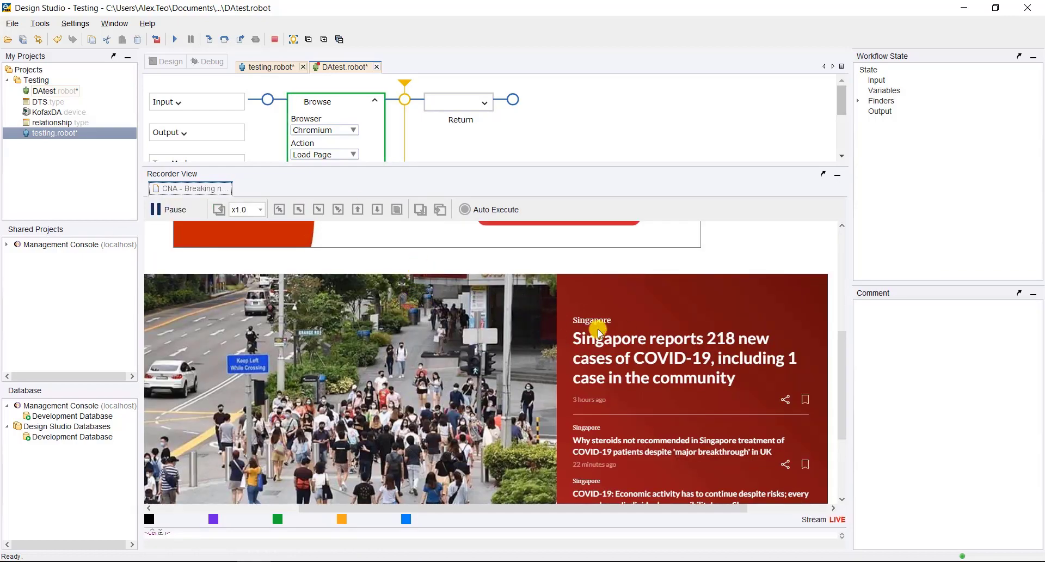
Select the "Why steroids not recommended" headline and examine its node in the enlarged component tree
{"action": "scroll", "coordinate": [626, 349], "scroll_direction": "down", "scroll_amount": 3}
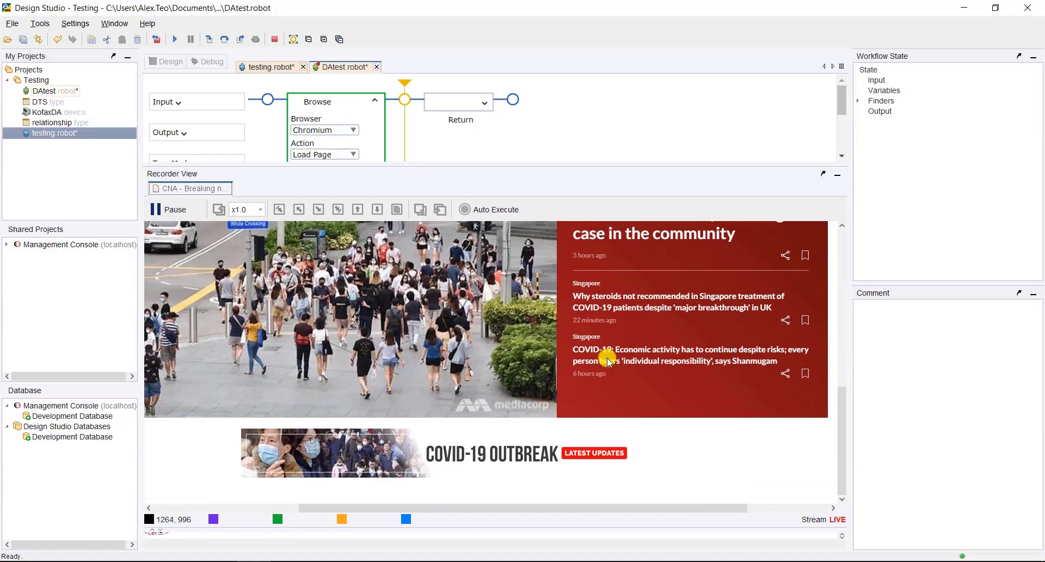
{"action": "scroll", "coordinate": [526, 329], "scroll_direction": "up", "scroll_amount": 3}
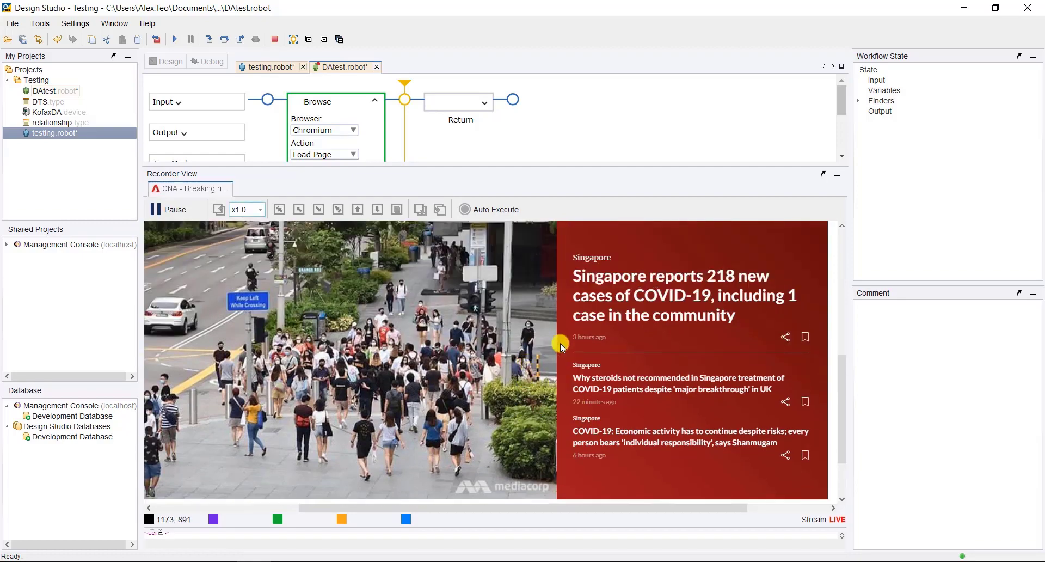
{"action": "scroll", "coordinate": [647, 358], "scroll_direction": "down", "scroll_amount": 3}
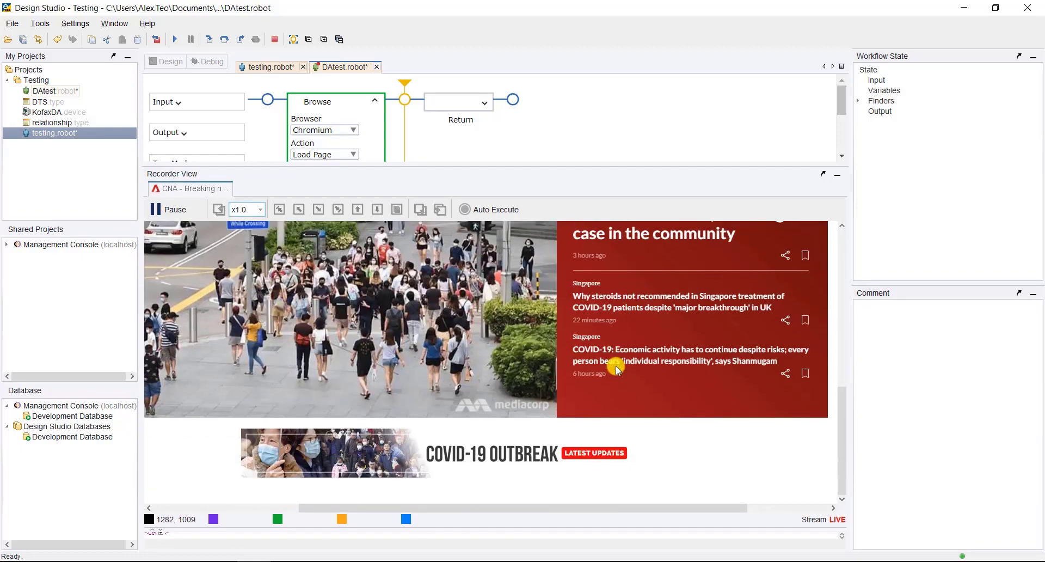
{"action": "scroll", "coordinate": [614, 303], "scroll_direction": "up", "scroll_amount": 1}
{"action": "left_click", "coordinate": [591, 379]}
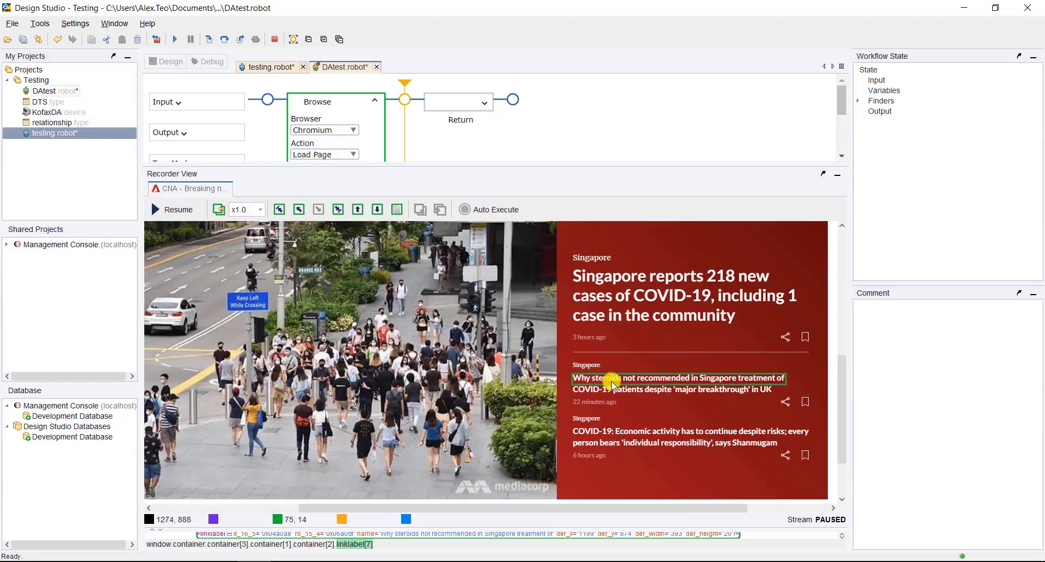
{"action": "left_click_drag", "start_coordinate": [425, 530], "coordinate": [467, 392]}
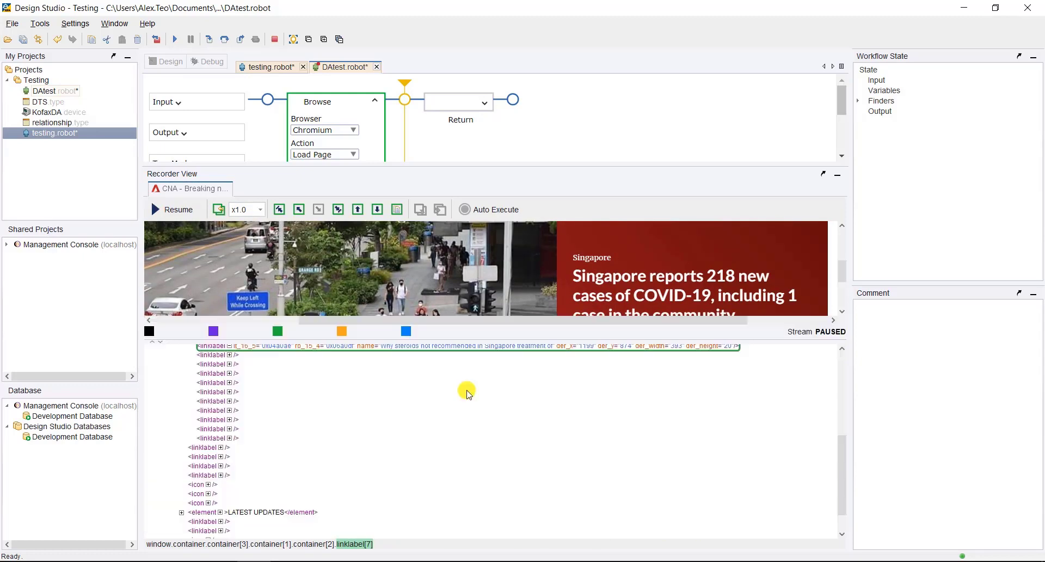
{"action": "scroll", "coordinate": [327, 417], "scroll_direction": "up", "scroll_amount": 5}
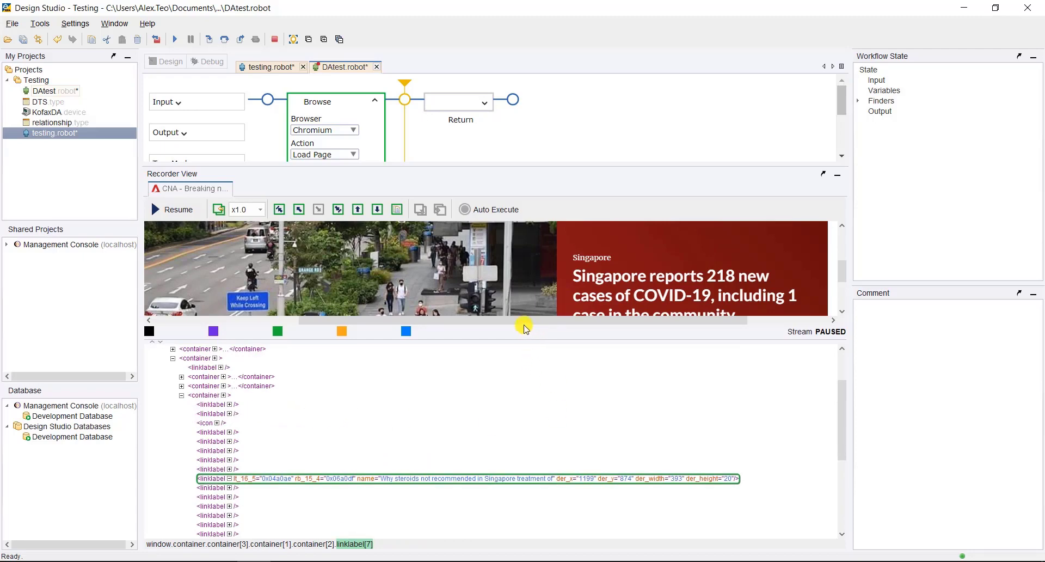
{"action": "left_click_drag", "start_coordinate": [523, 341], "coordinate": [517, 455]}
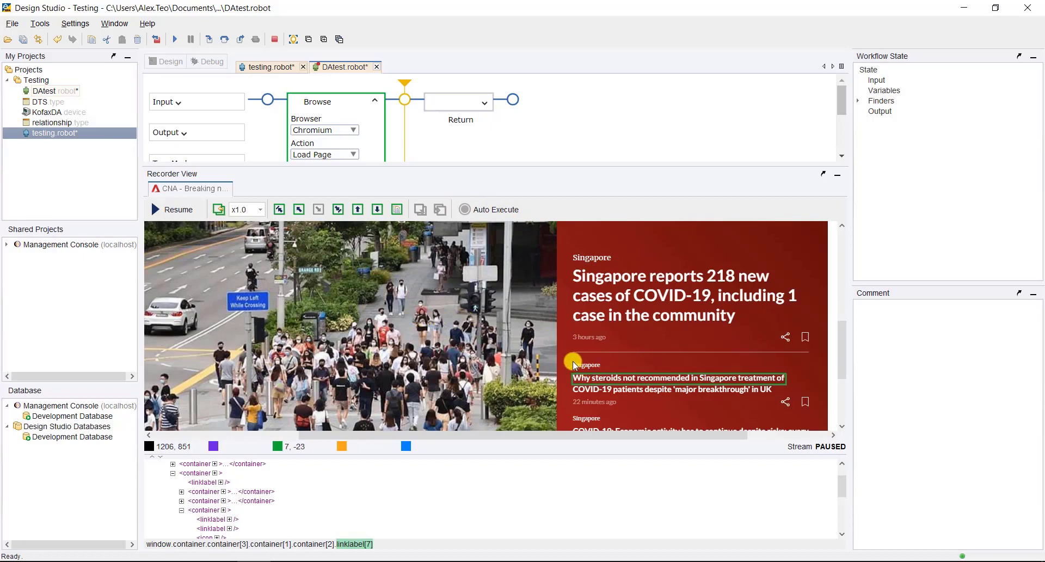
Frame the "Why steroids not recommended" headline as an image area, insert a left click step on it and expand its component finder
{"action": "left_click_drag", "start_coordinate": [571, 361], "coordinate": [796, 396]}
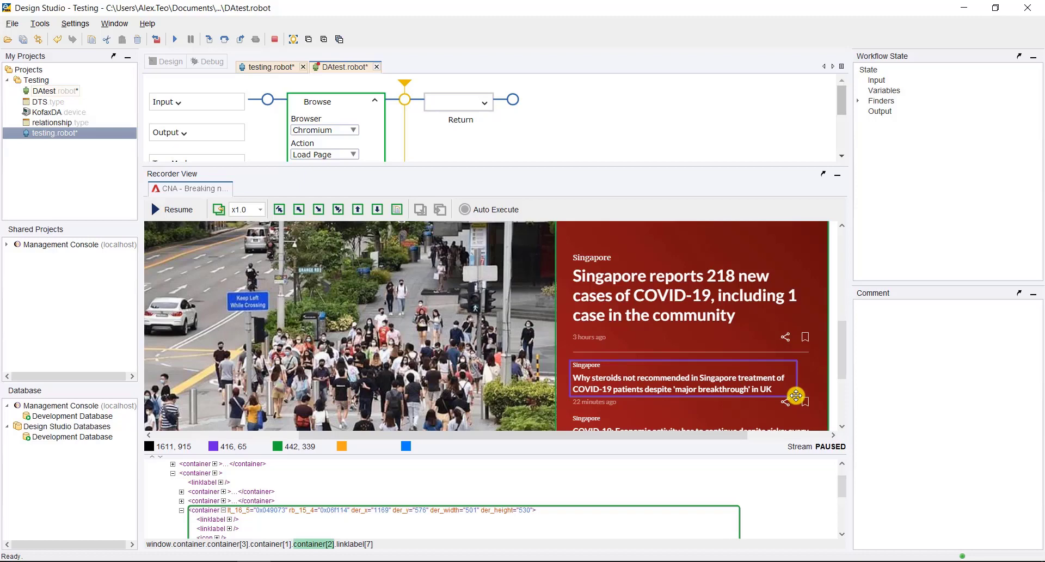
{"action": "right_click", "coordinate": [720, 373]}
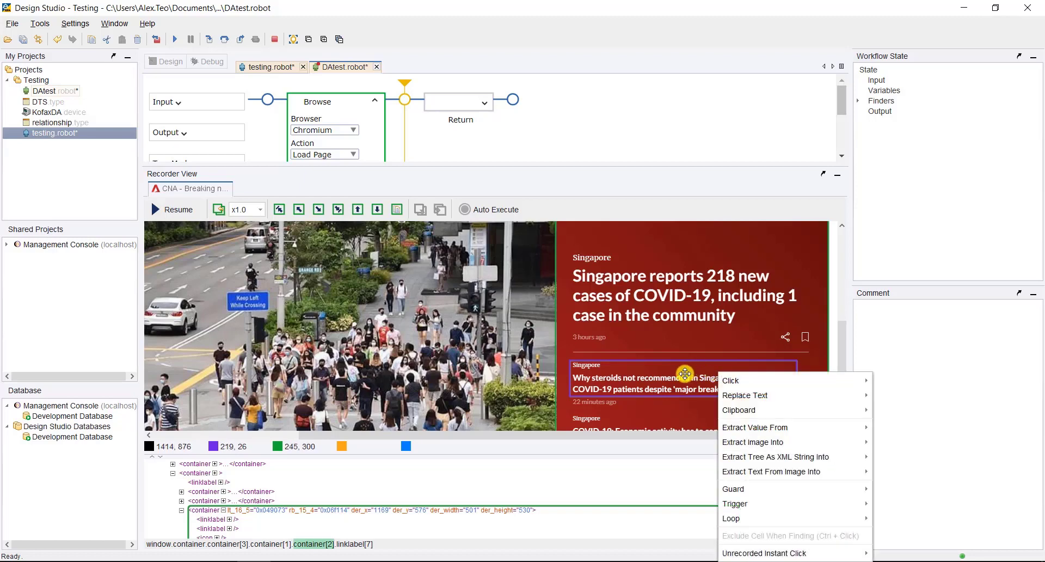
{"action": "mouse_move", "coordinate": [795, 389]}
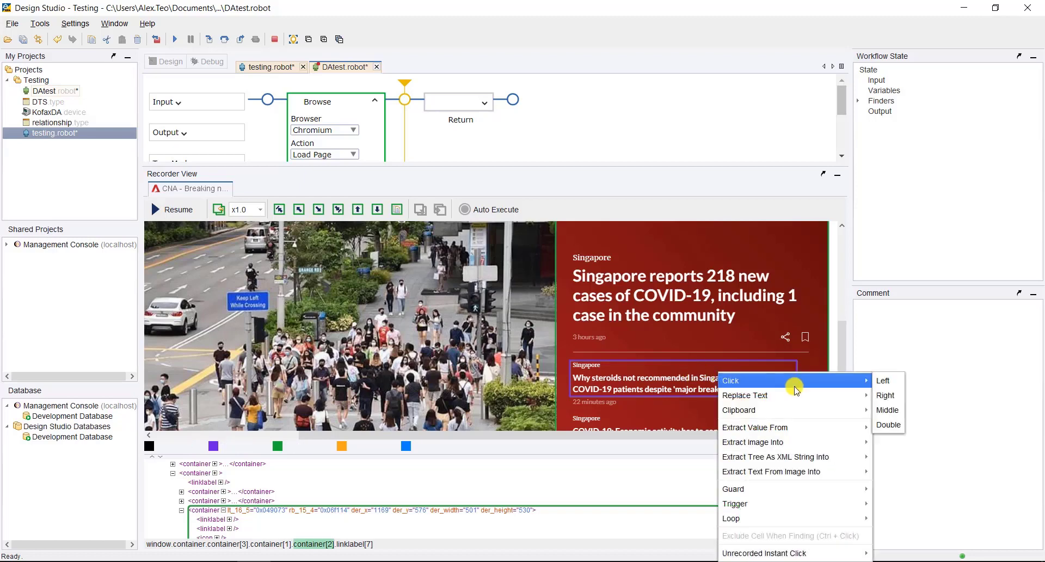
{"action": "mouse_move", "coordinate": [800, 416]}
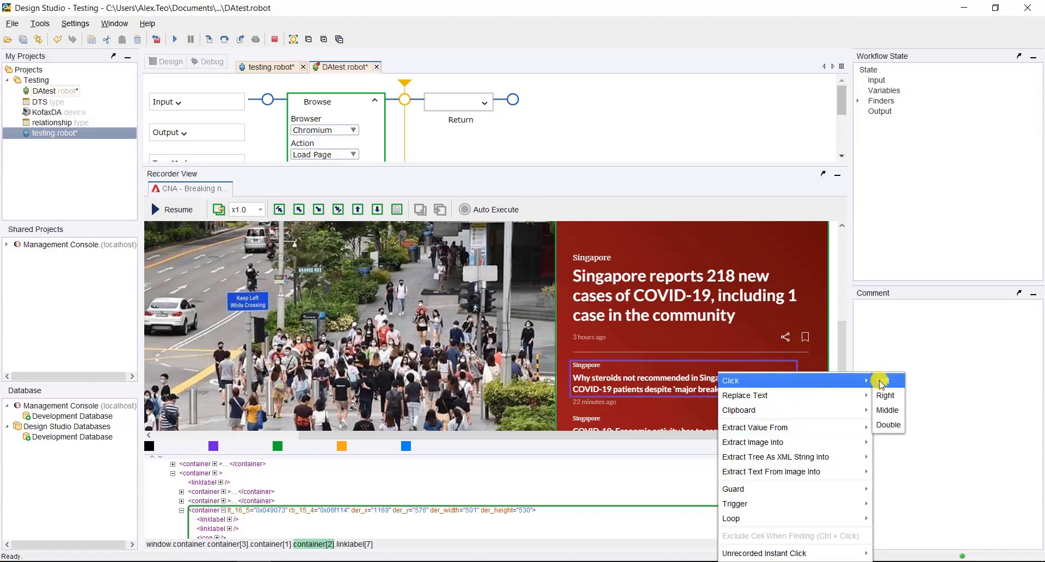
{"action": "left_click", "coordinate": [882, 381]}
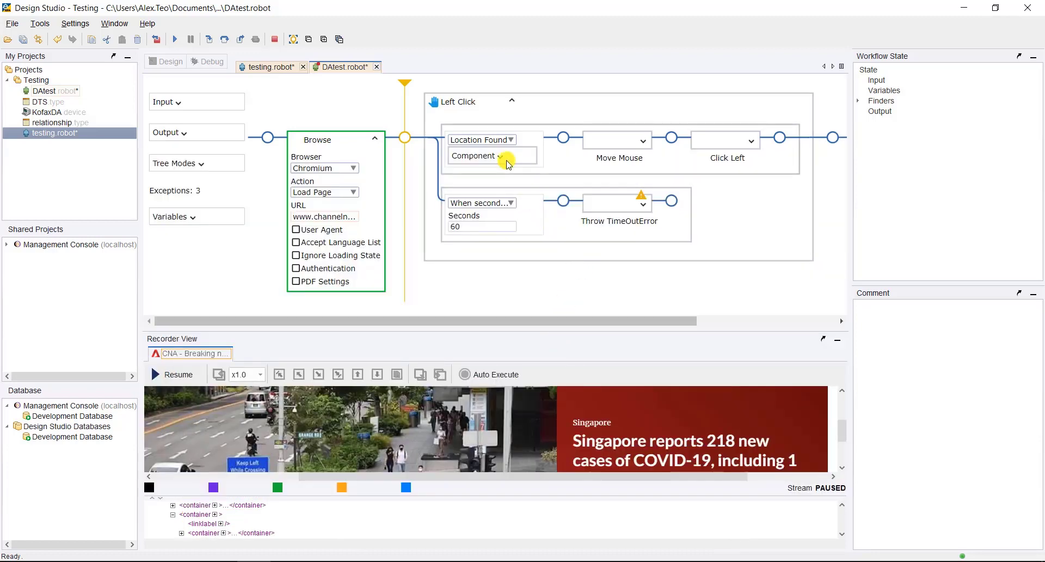
{"action": "left_click", "coordinate": [503, 159]}
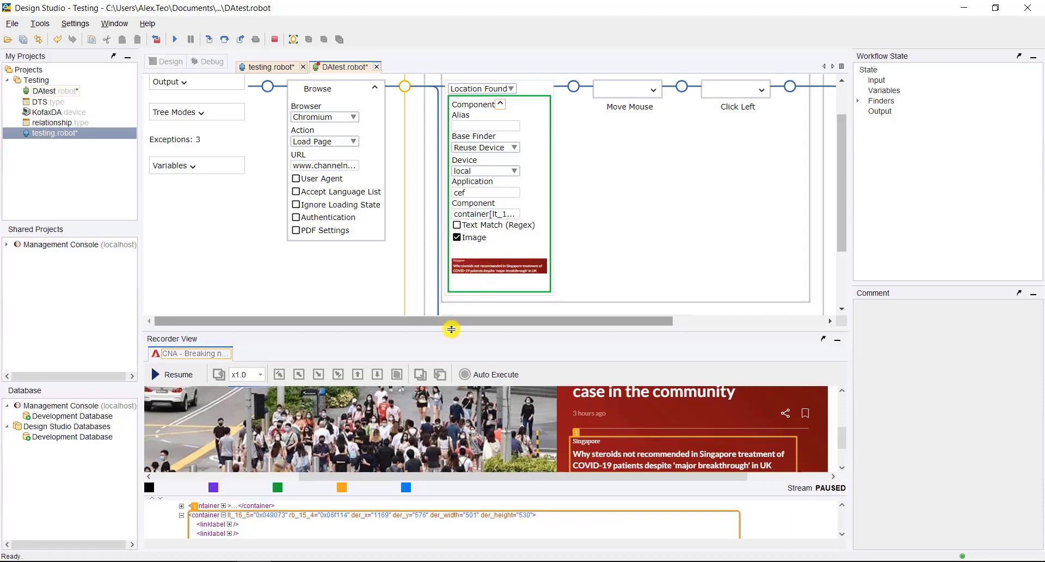
{"action": "left_click_drag", "start_coordinate": [456, 329], "coordinate": [458, 318]}
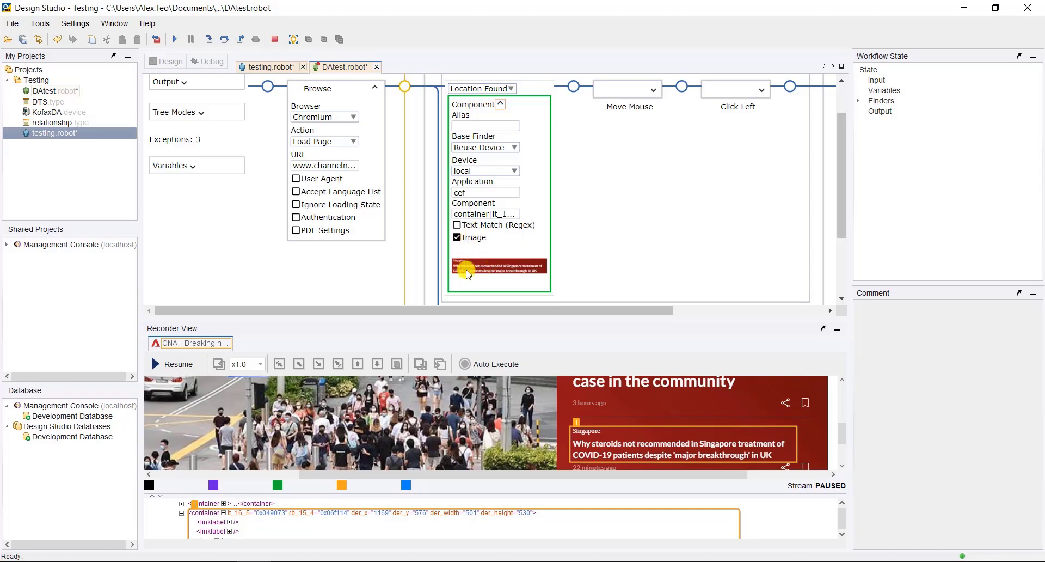
Discard the DAtest edits, then insert an Excel step before the Return step that opens C:\people.xlsx
{"action": "left_click", "coordinate": [379, 67]}
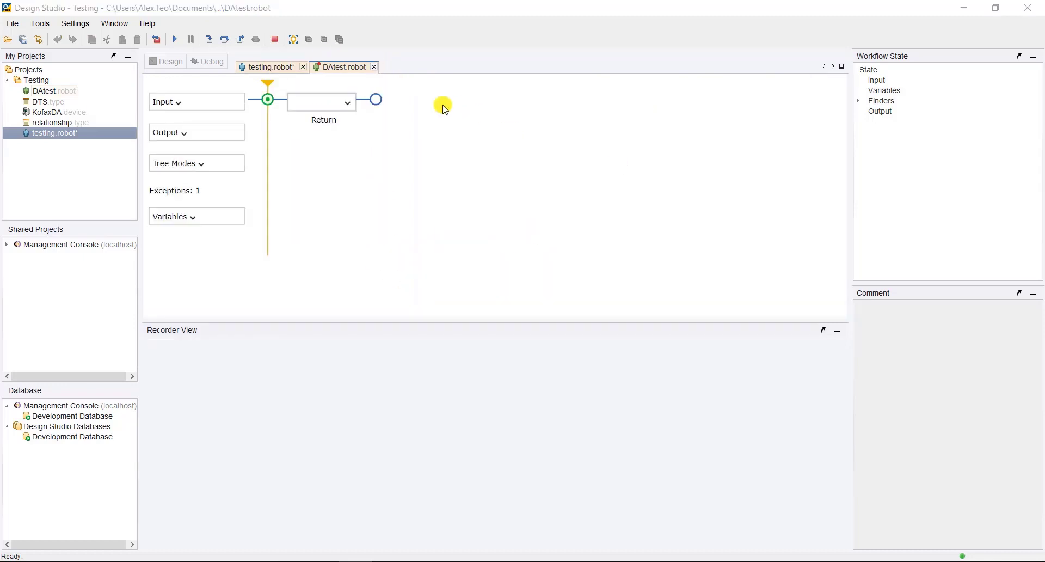
{"action": "right_click", "coordinate": [266, 100]}
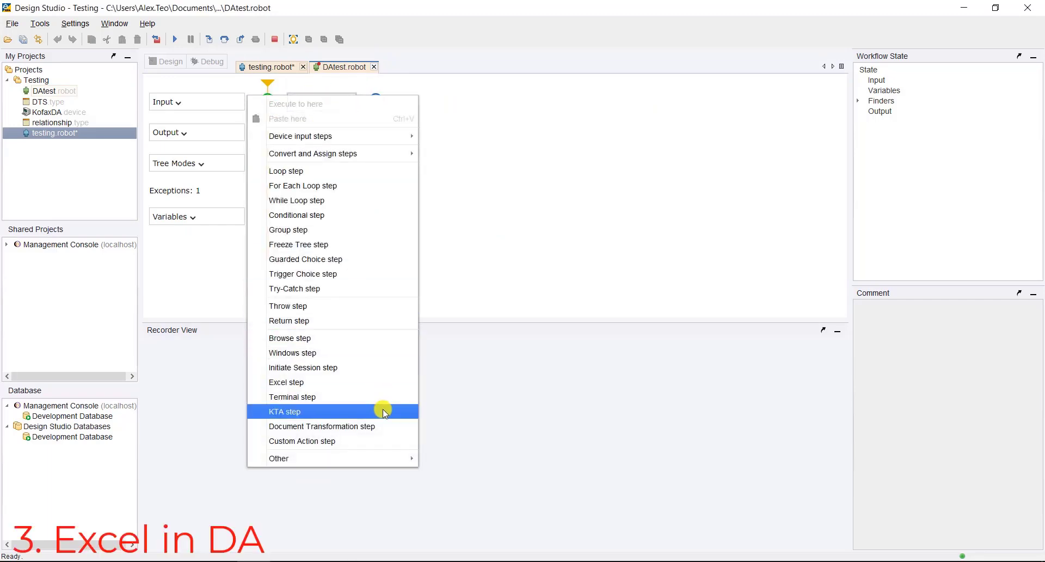
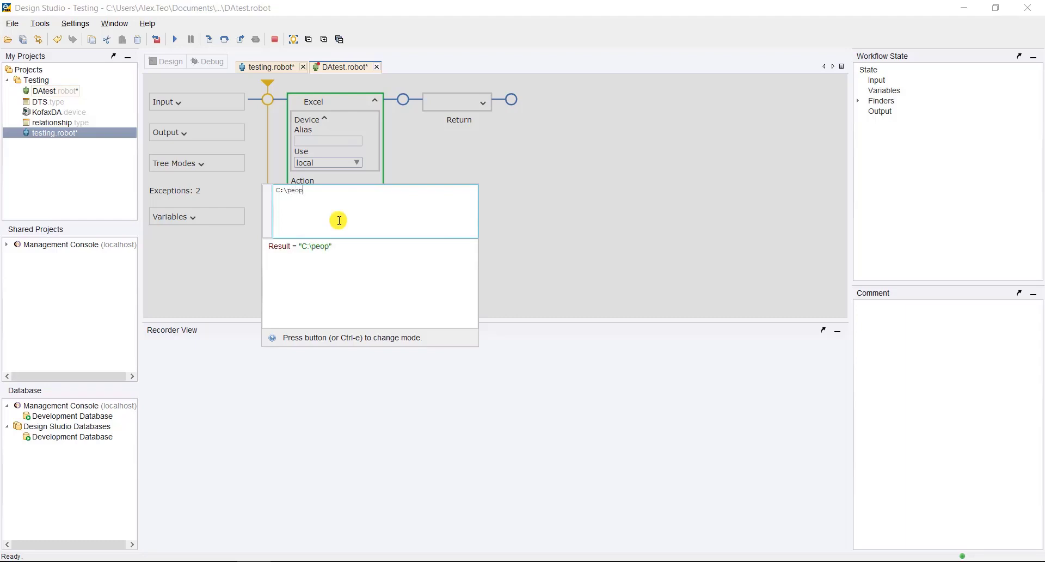
{"action": "left_click", "coordinate": [549, 207]}
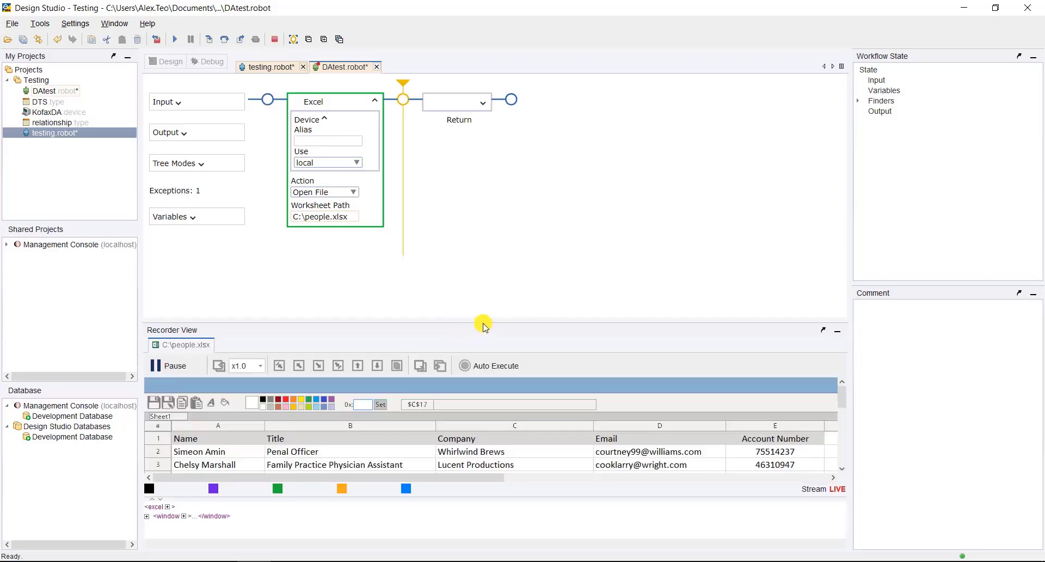
Enlarge the Recorder View and examine the opened people.xlsx worksheet, its toolbar and the options for its header row
{"action": "left_click_drag", "start_coordinate": [484, 323], "coordinate": [475, 209]}
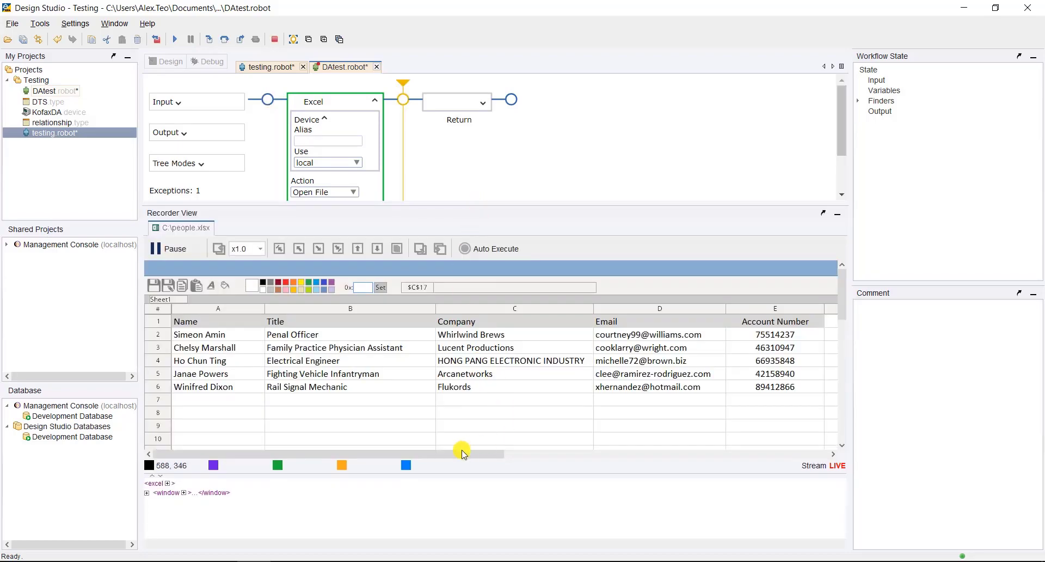
{"action": "left_click_drag", "start_coordinate": [466, 476], "coordinate": [466, 510]}
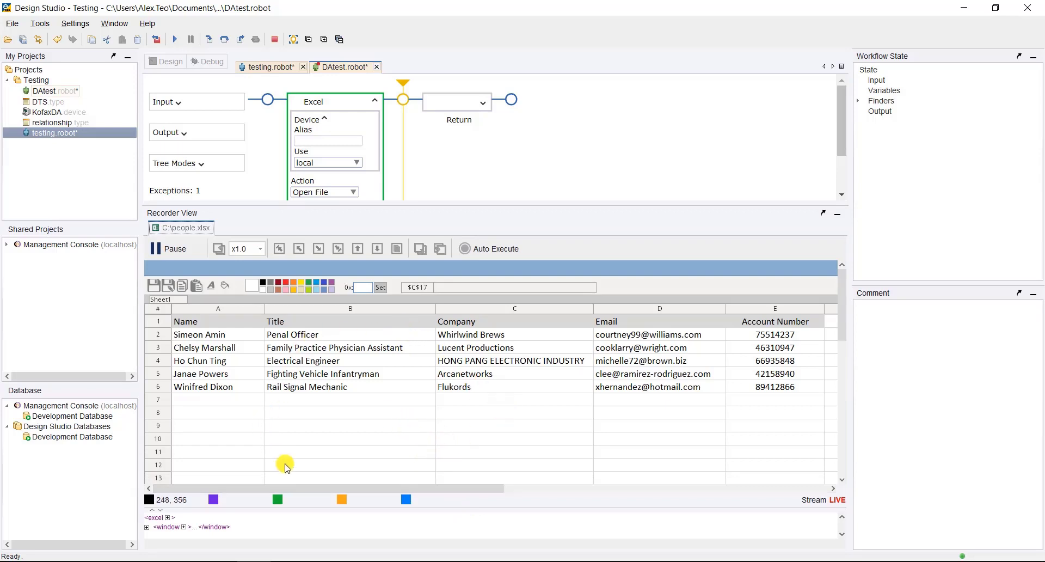
{"action": "left_click", "coordinate": [166, 290]}
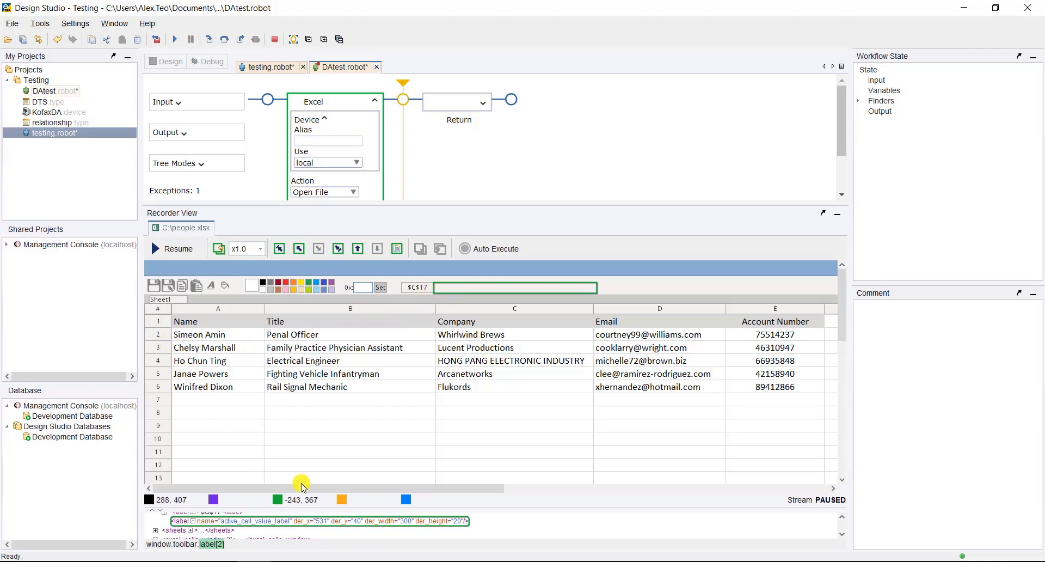
{"action": "right_click", "coordinate": [165, 321]}
{"action": "left_click", "coordinate": [376, 388]}
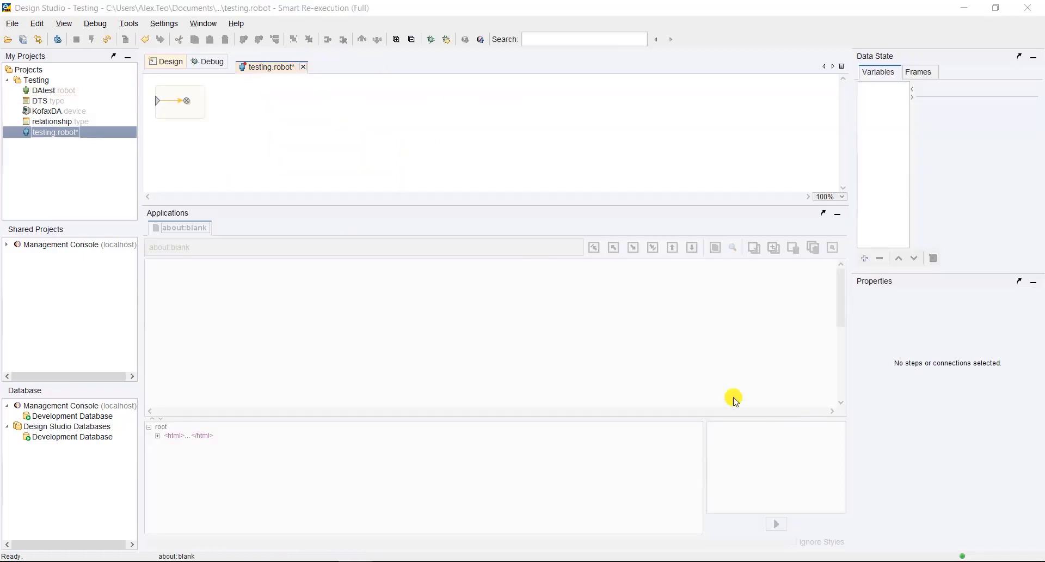
Add the robot tag "kofax" in the testing robot's configuration
{"action": "left_click", "coordinate": [74, 135]}
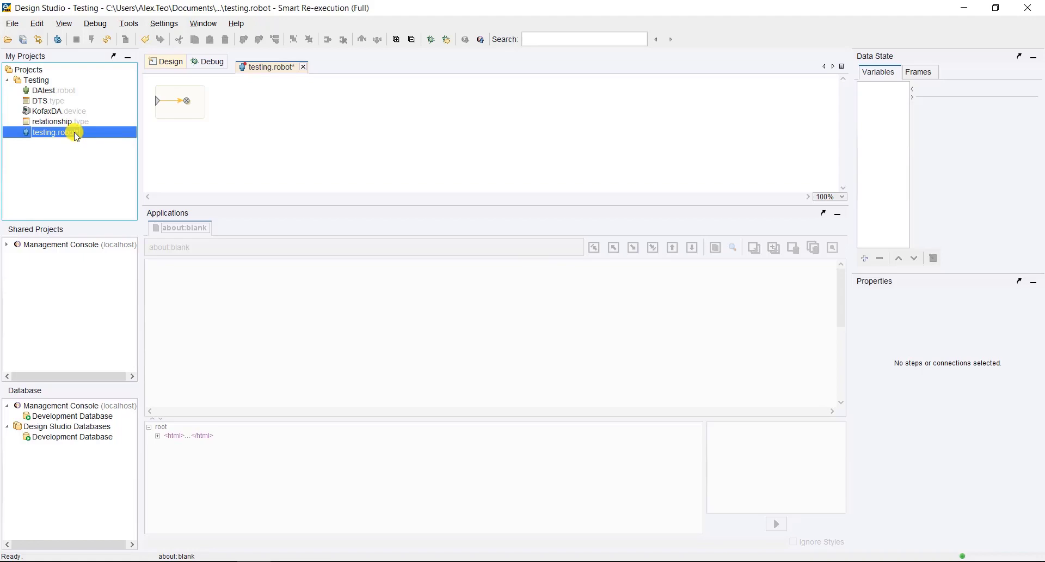
{"action": "right_click", "coordinate": [76, 135]}
{"action": "left_click", "coordinate": [60, 133]}
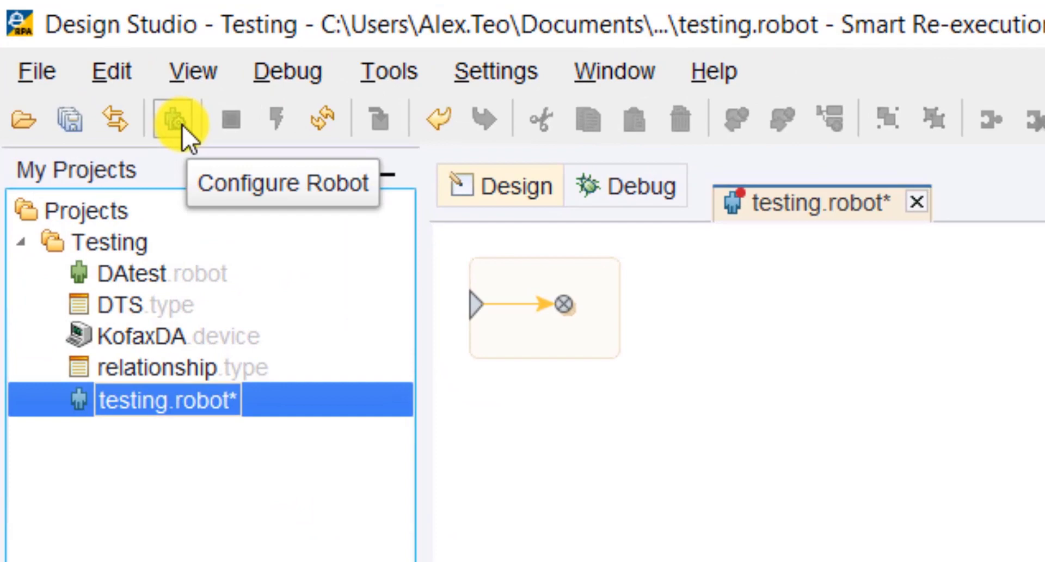
{"action": "left_click", "coordinate": [183, 126]}
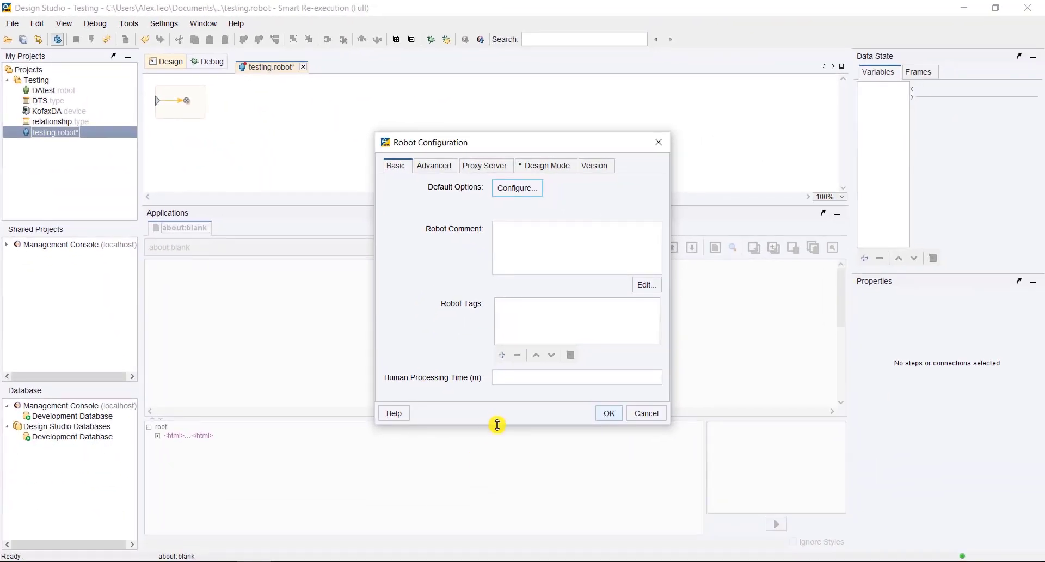
{"action": "left_click_drag", "start_coordinate": [497, 425], "coordinate": [497, 458]}
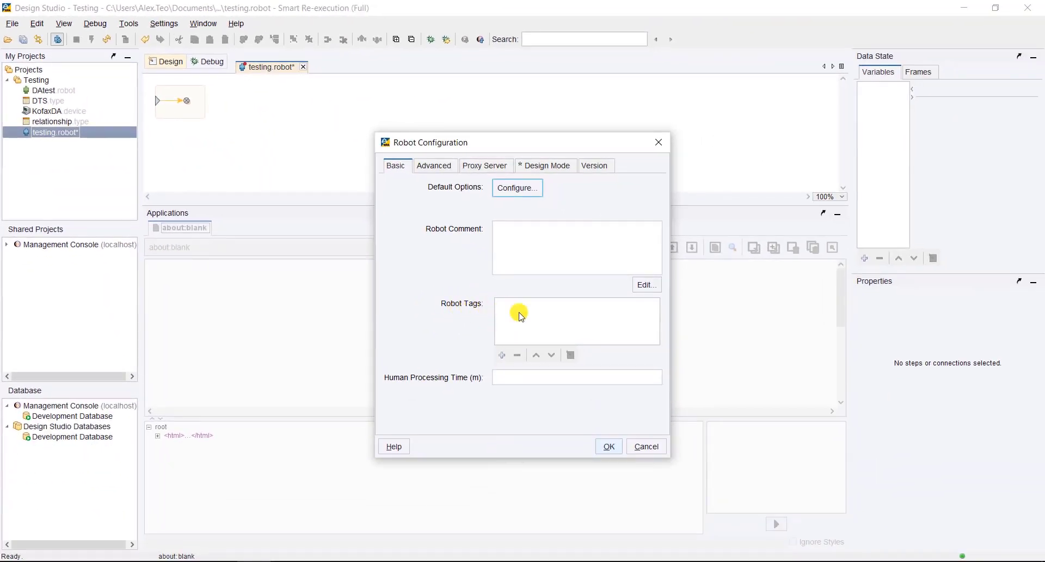
{"action": "left_click", "coordinate": [503, 355]}
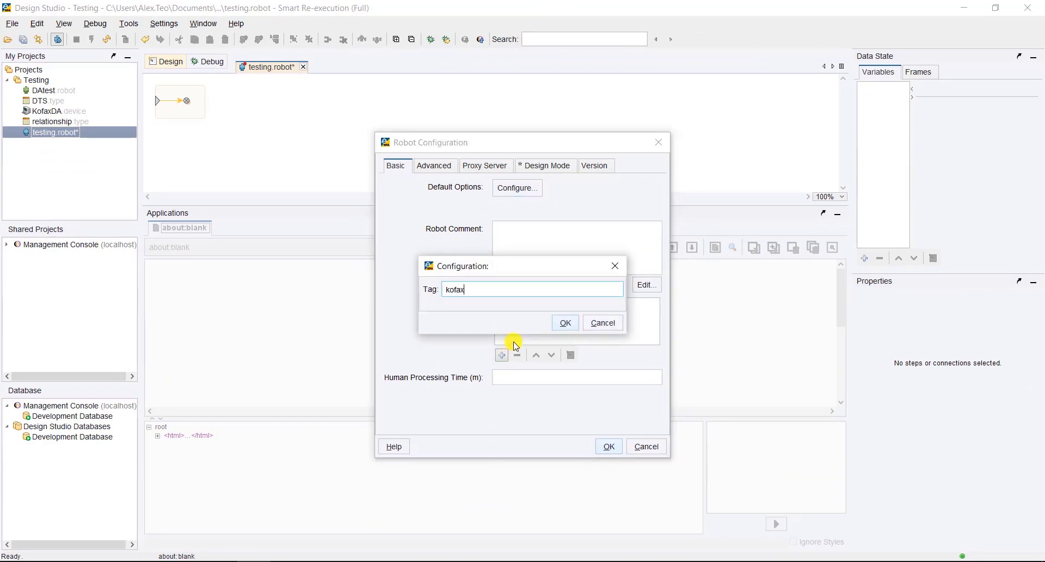
{"action": "left_click", "coordinate": [567, 323]}
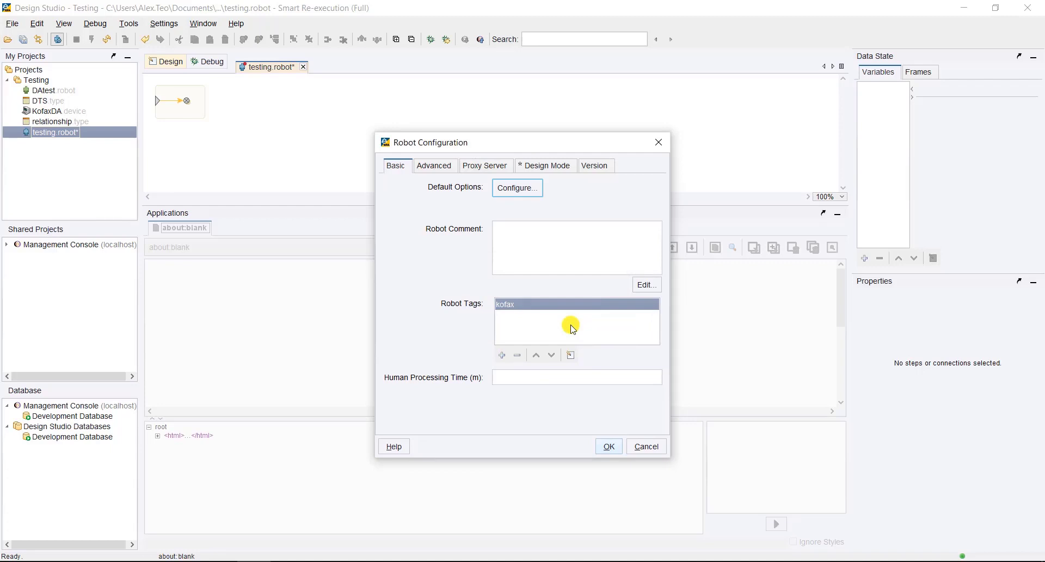
{"action": "left_click", "coordinate": [613, 454]}
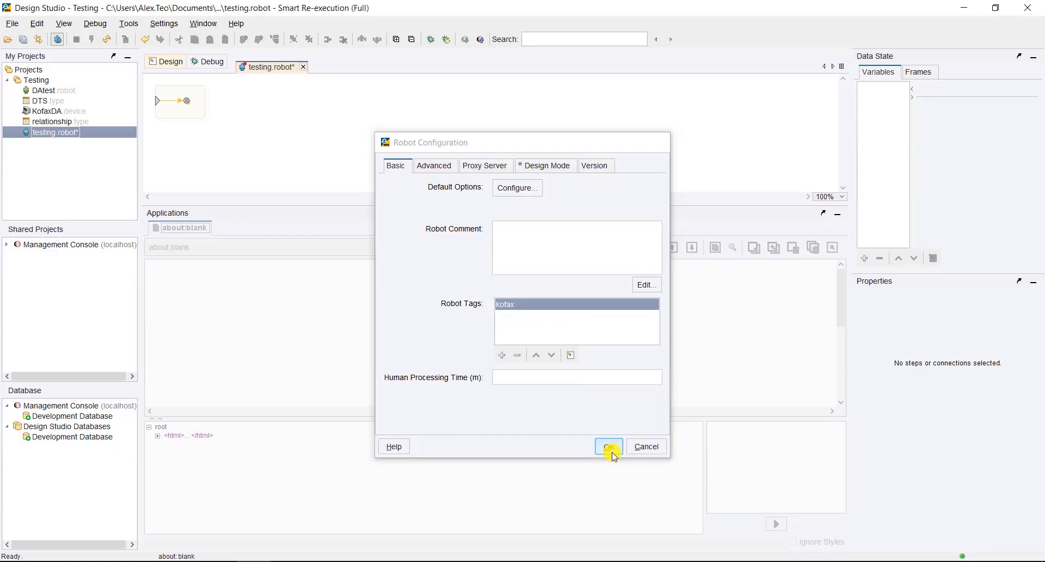
Save the testing robot and upload it to the Management Console with an empty commit message
{"action": "right_click", "coordinate": [56, 133]}
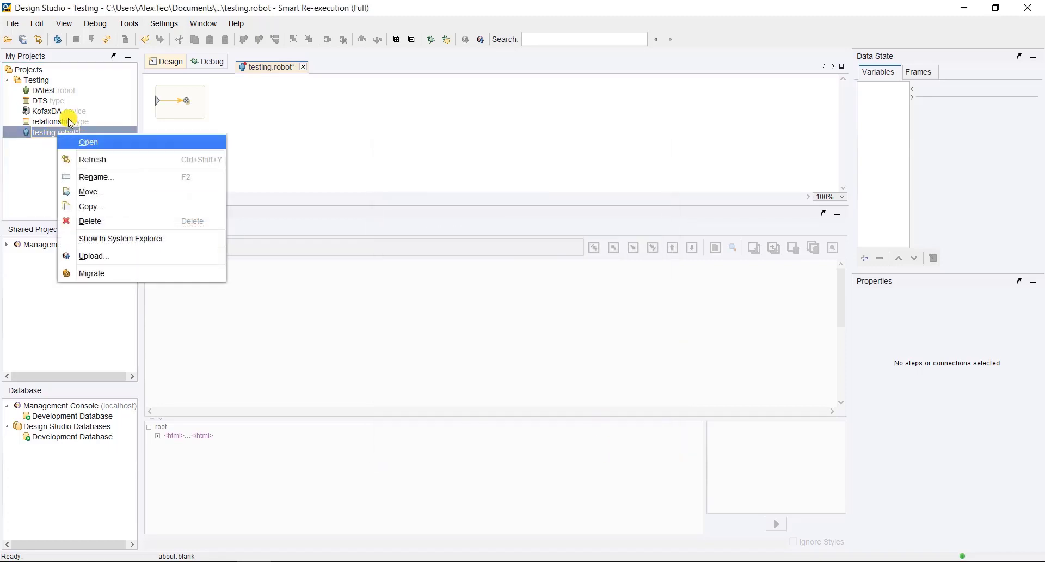
{"action": "left_click", "coordinate": [22, 39]}
{"action": "right_click", "coordinate": [70, 137]}
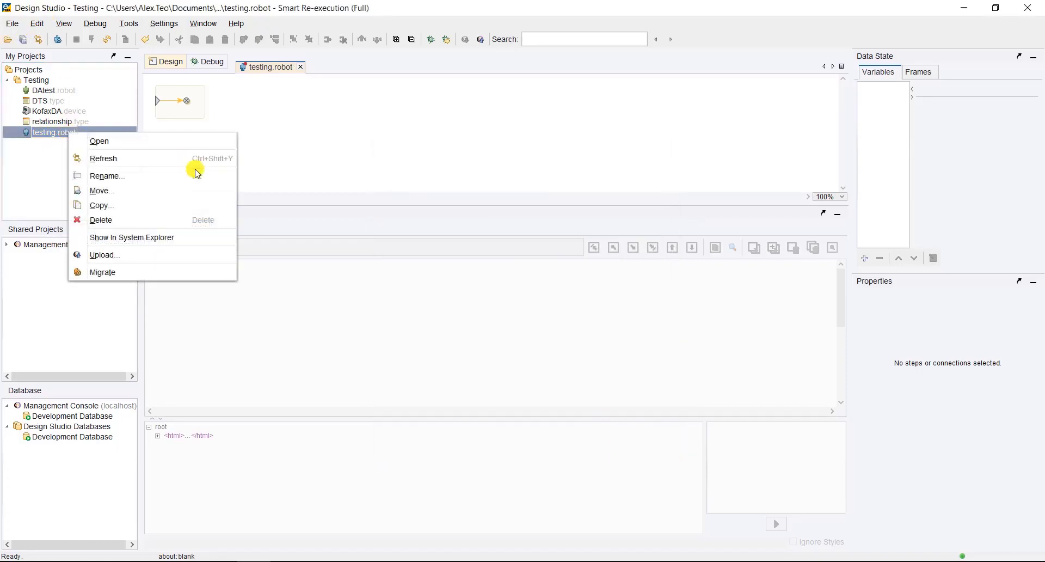
{"action": "left_click", "coordinate": [177, 256]}
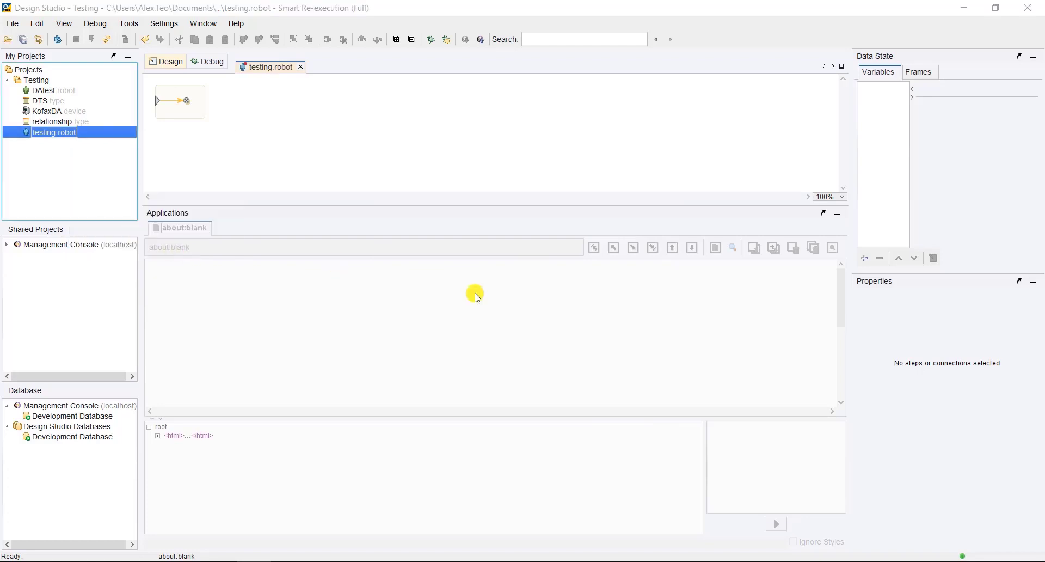
{"action": "left_click", "coordinate": [526, 276]}
{"action": "left_click", "coordinate": [518, 299]}
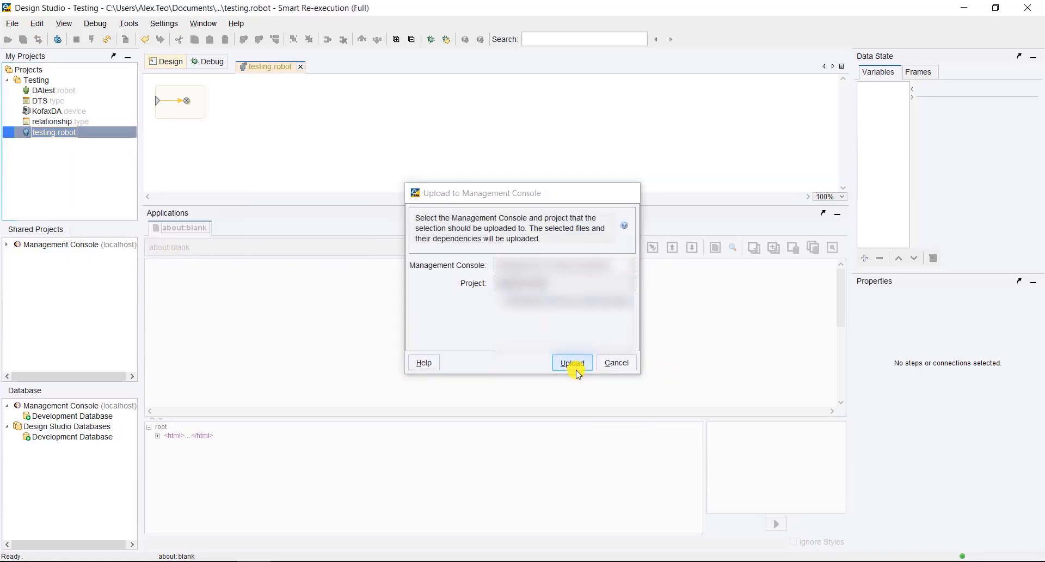
{"action": "left_click", "coordinate": [572, 364]}
{"action": "left_click", "coordinate": [504, 313]}
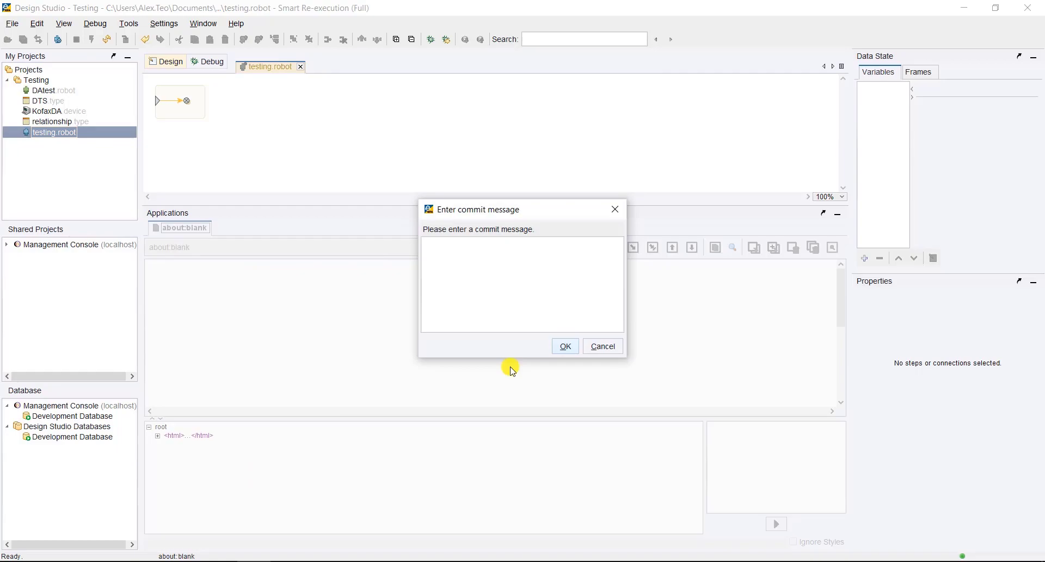
{"action": "left_click", "coordinate": [563, 345]}
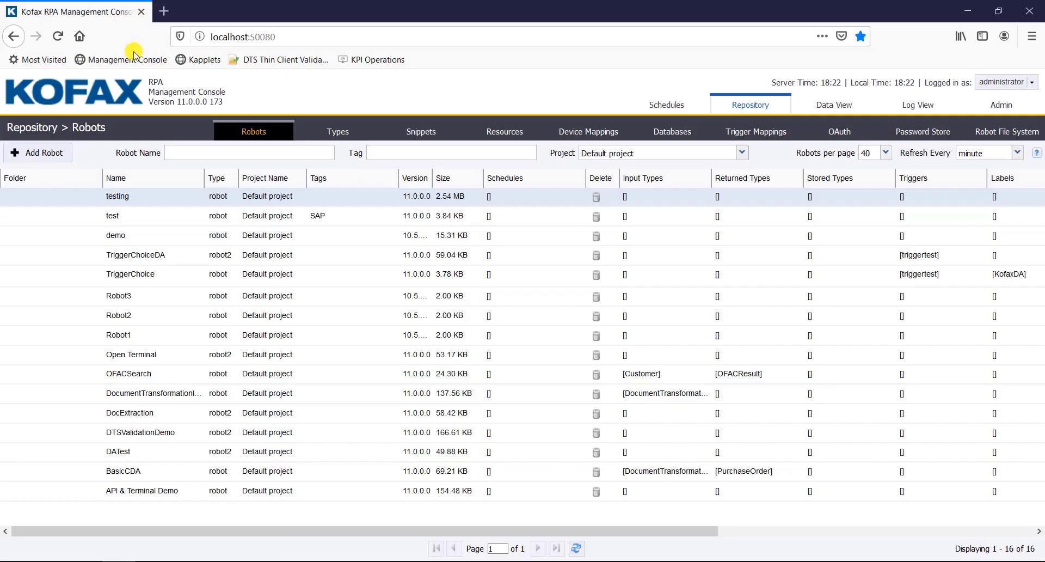
Switch to the Management Console, refresh the robot repository and filter the robots by the tag "kof"
{"action": "left_click", "coordinate": [57, 36]}
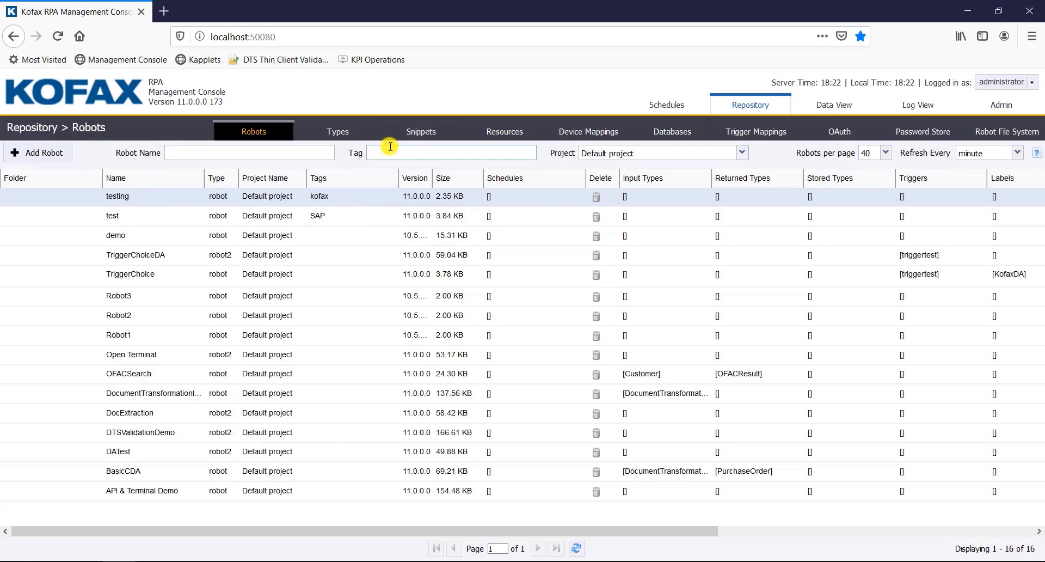
{"action": "key", "text": "Return"}
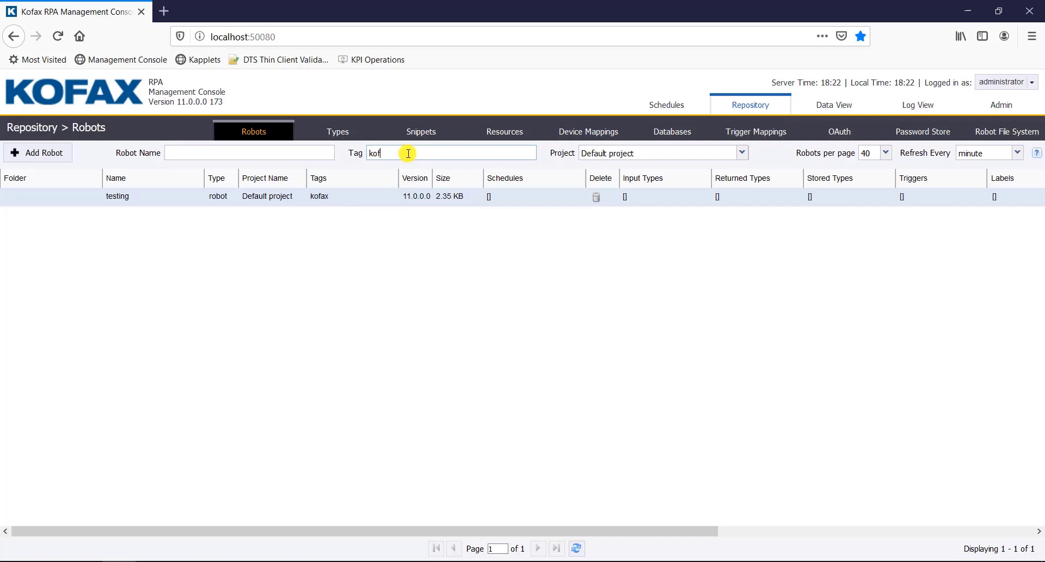
{"action": "key", "text": "Return"}
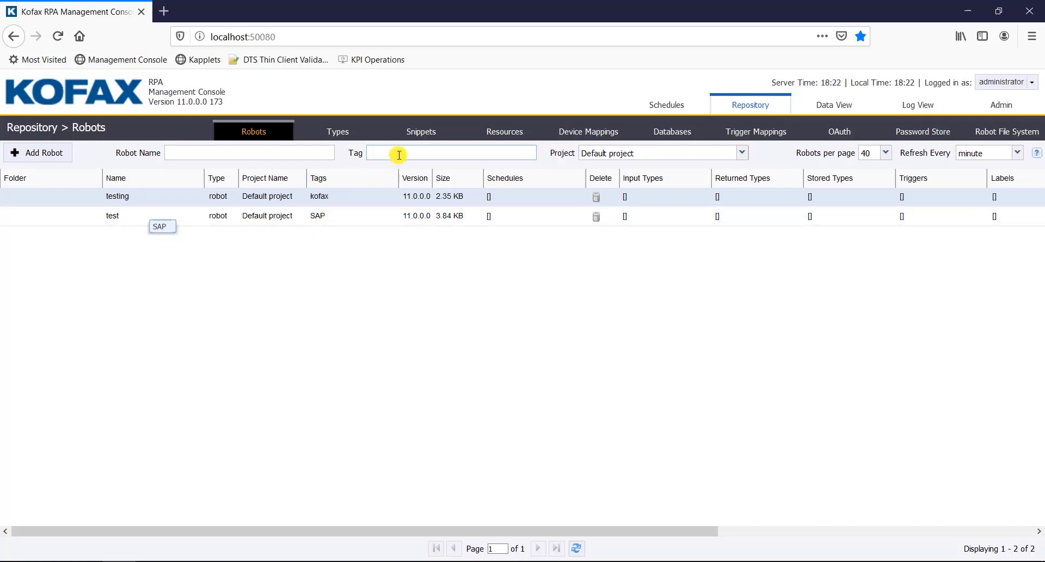
{"action": "type", "text": "kofa"}
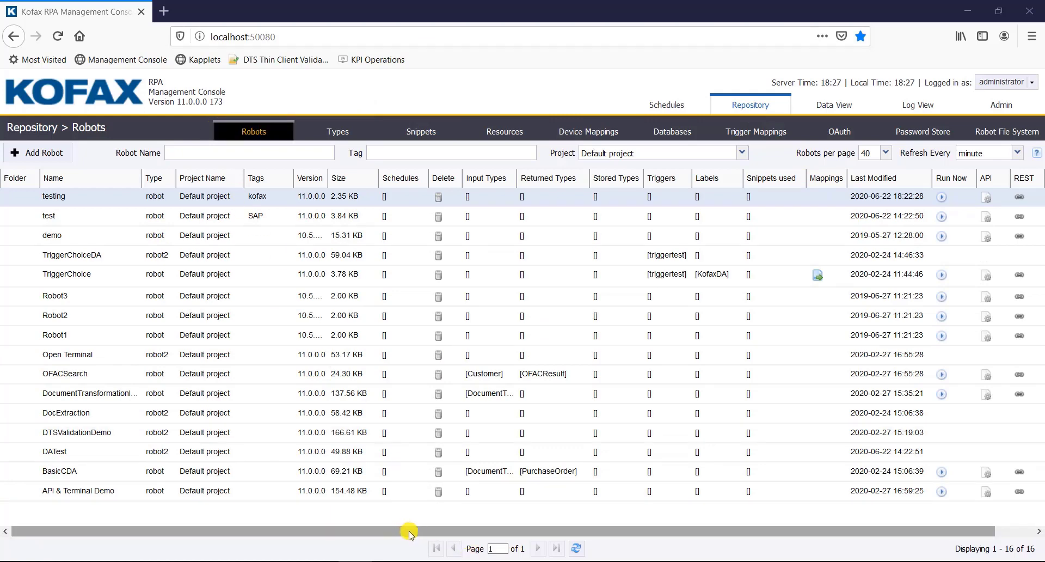
Open the REST service example of the testing robot and select its REST URL
{"action": "left_click_drag", "start_coordinate": [408, 531], "coordinate": [474, 531]}
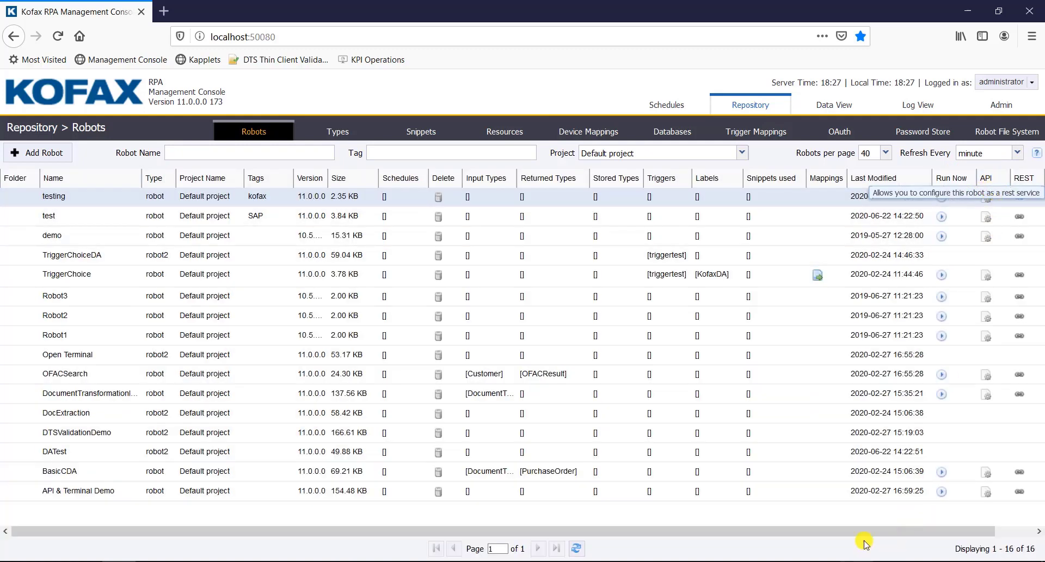
{"action": "left_click_drag", "start_coordinate": [864, 532], "coordinate": [945, 531]}
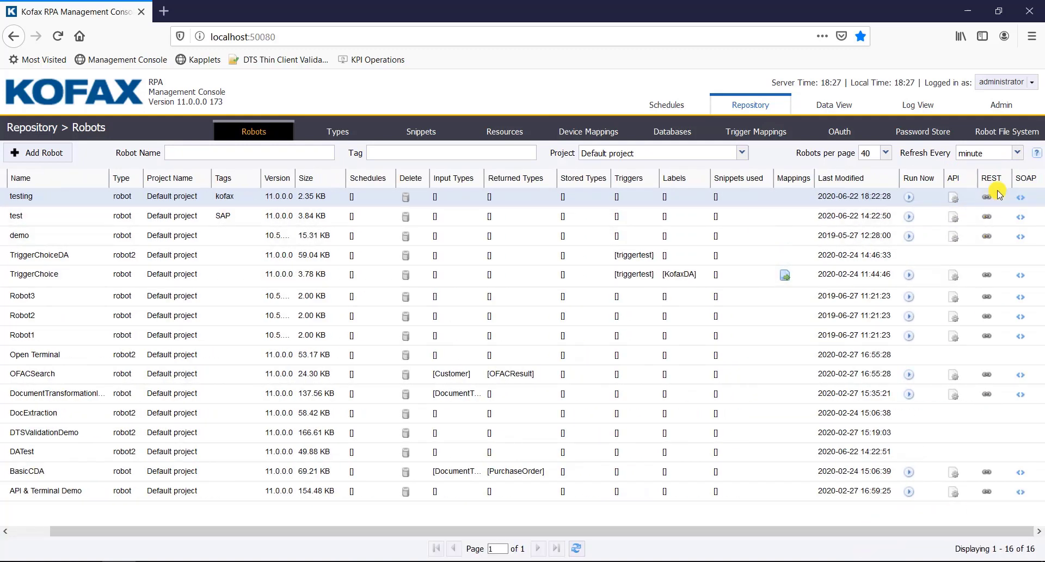
{"action": "left_click", "coordinate": [987, 197]}
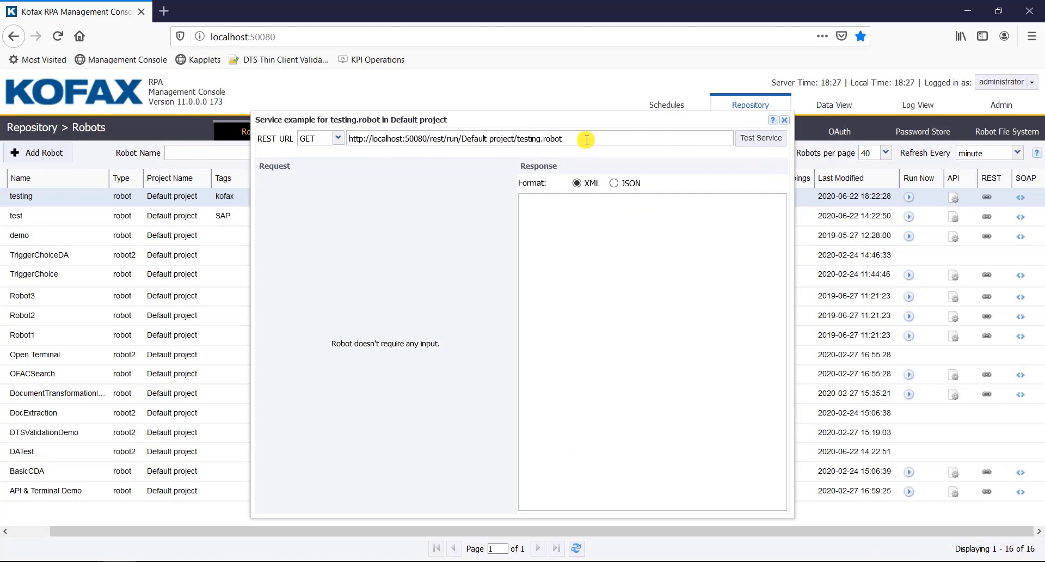
{"action": "left_click_drag", "start_coordinate": [583, 139], "coordinate": [349, 140]}
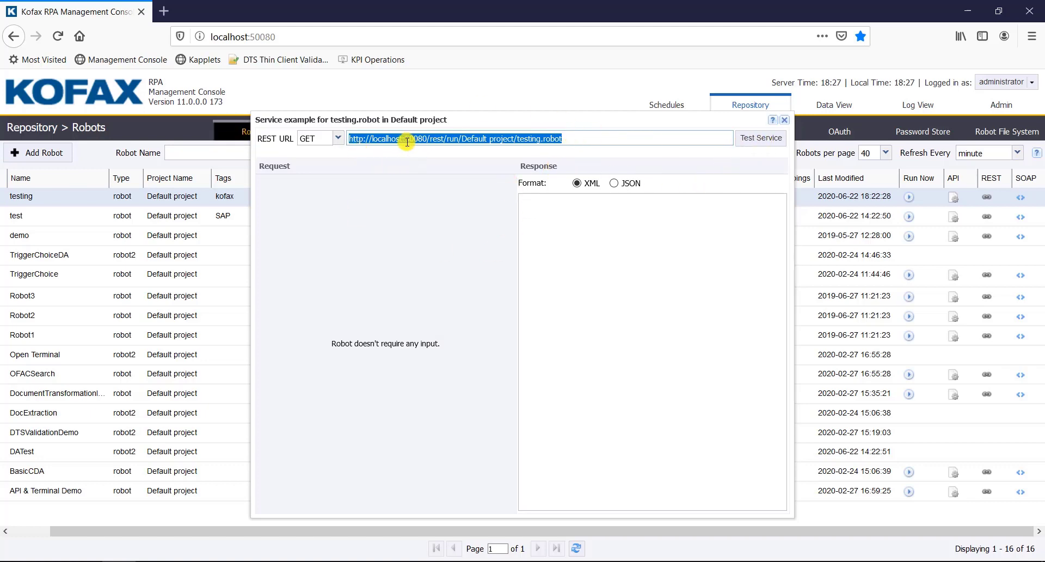
Switch to Design Studio and insert a Call REST Web Service action step before the robot's End step
{"action": "left_click", "coordinate": [271, 558]}
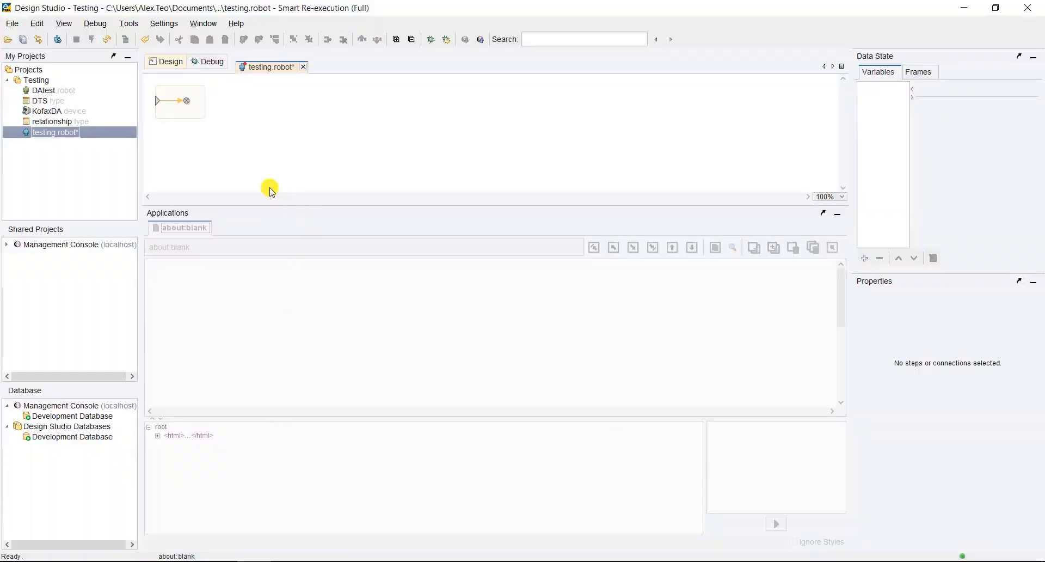
{"action": "left_click", "coordinate": [187, 103]}
{"action": "right_click", "coordinate": [188, 102]}
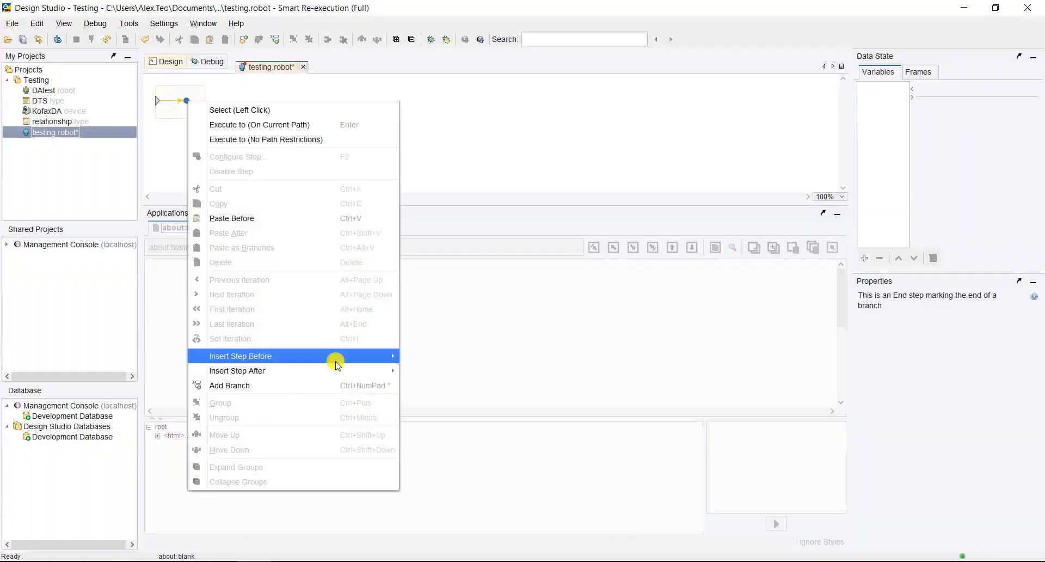
{"action": "mouse_move", "coordinate": [336, 359]}
{"action": "left_click", "coordinate": [441, 359]}
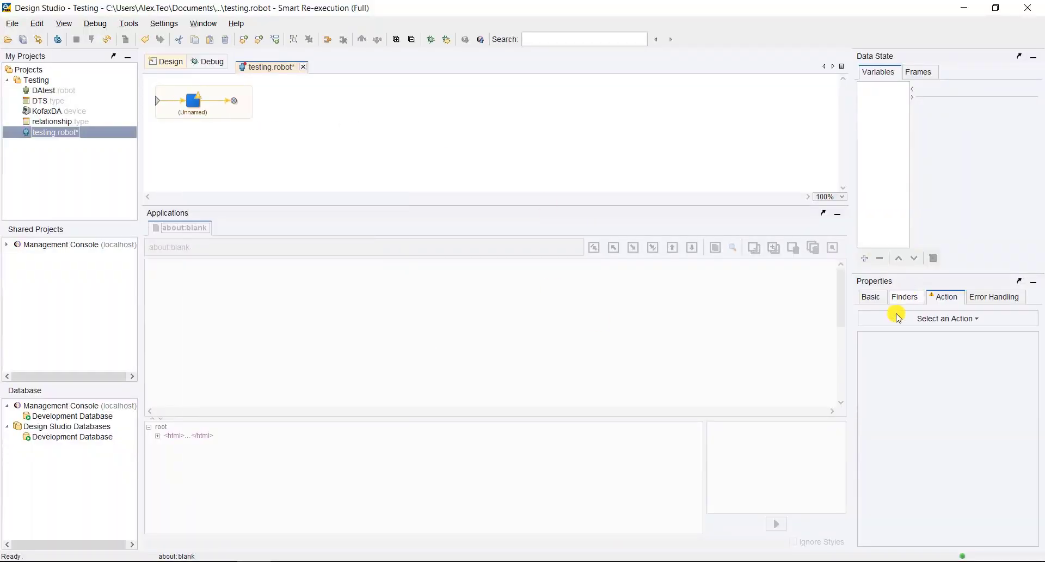
{"action": "left_click", "coordinate": [893, 310]}
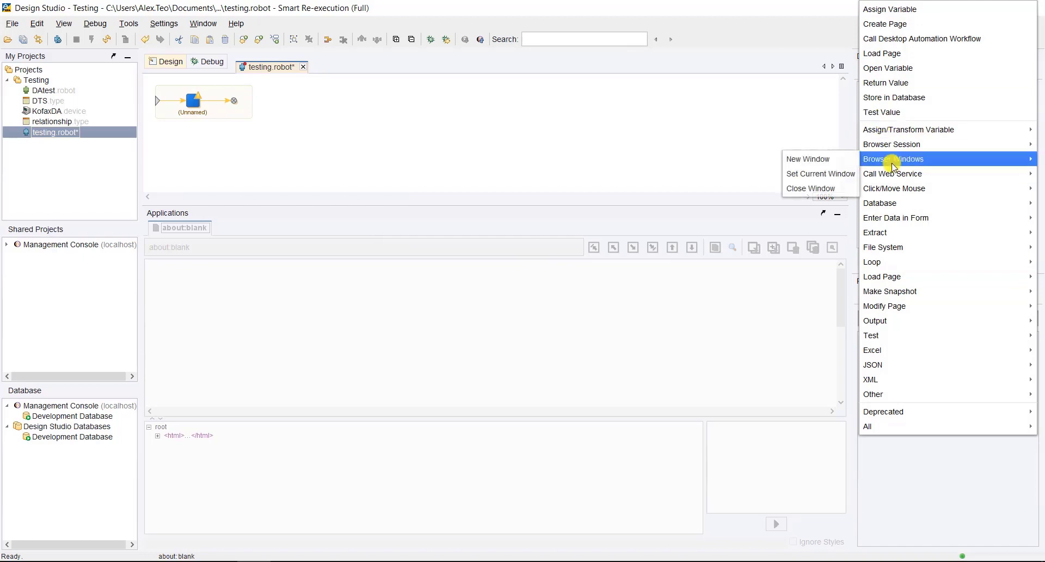
{"action": "mouse_move", "coordinate": [893, 174]}
{"action": "left_click", "coordinate": [839, 177]}
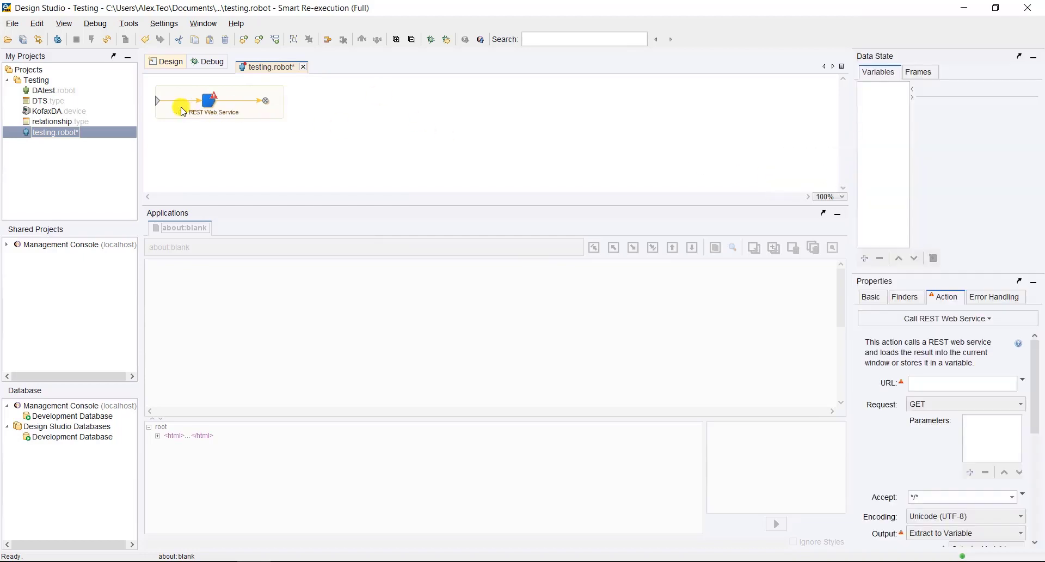
Examine the URL, request, parameter, encoding and output options in the Call REST Web Service step's configuration
{"action": "right_click", "coordinate": [207, 101]}
{"action": "left_click", "coordinate": [250, 158]}
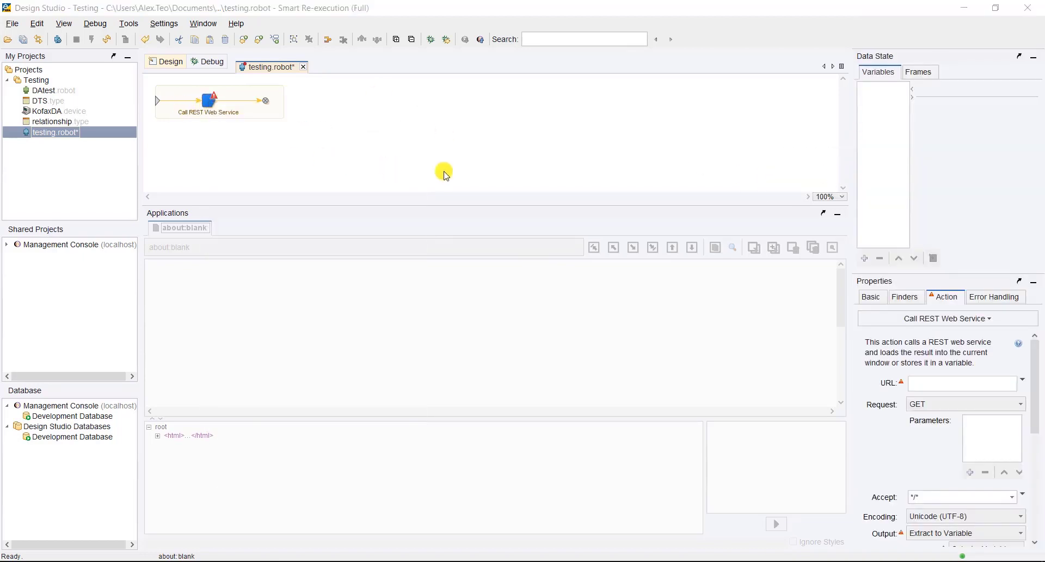
{"action": "left_click", "coordinate": [467, 237]}
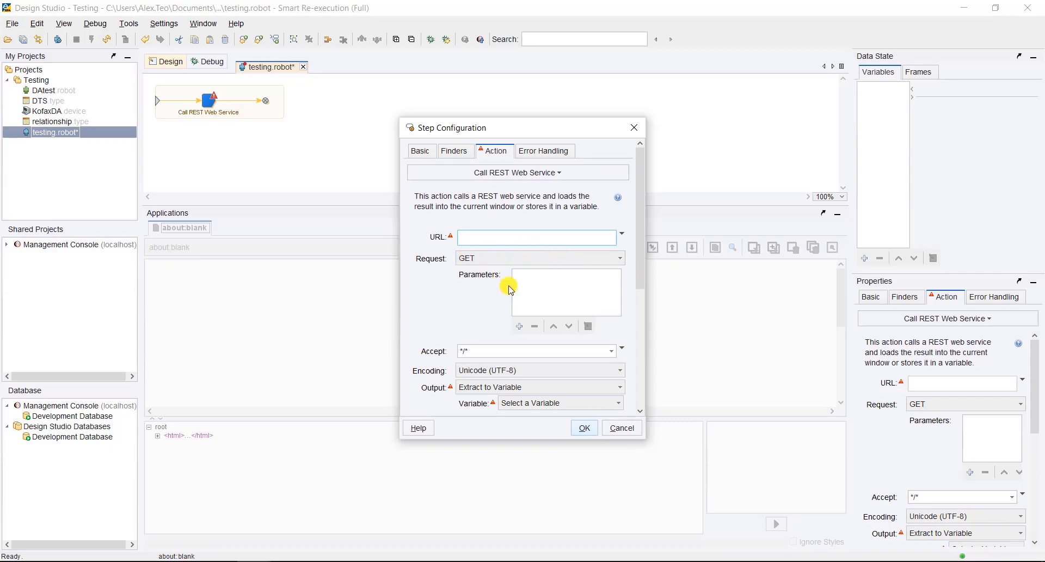
{"action": "scroll", "coordinate": [635, 281], "scroll_direction": "down", "scroll_amount": 3}
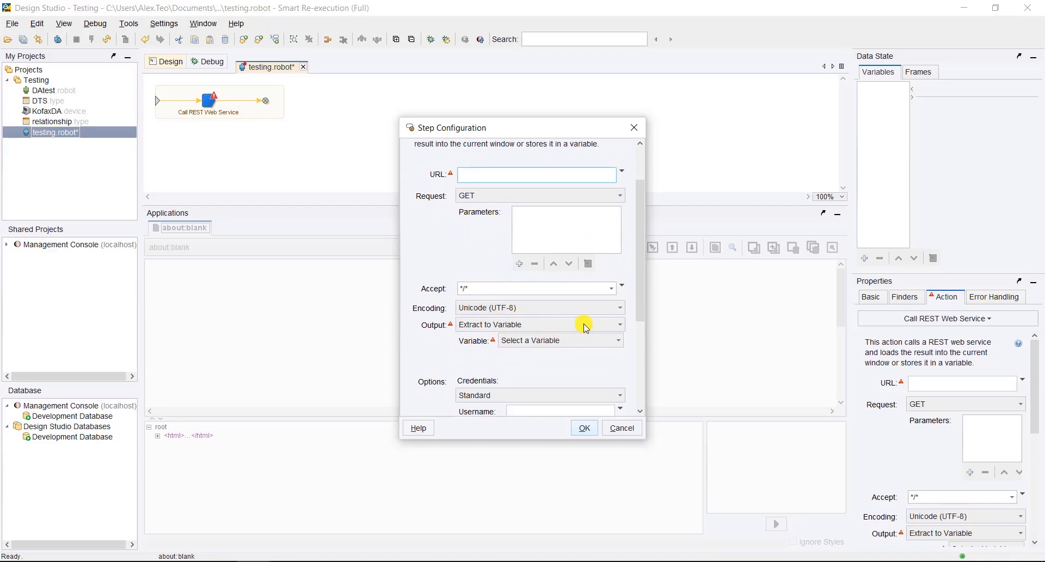
{"action": "left_click_drag", "start_coordinate": [639, 267], "coordinate": [607, 135]}
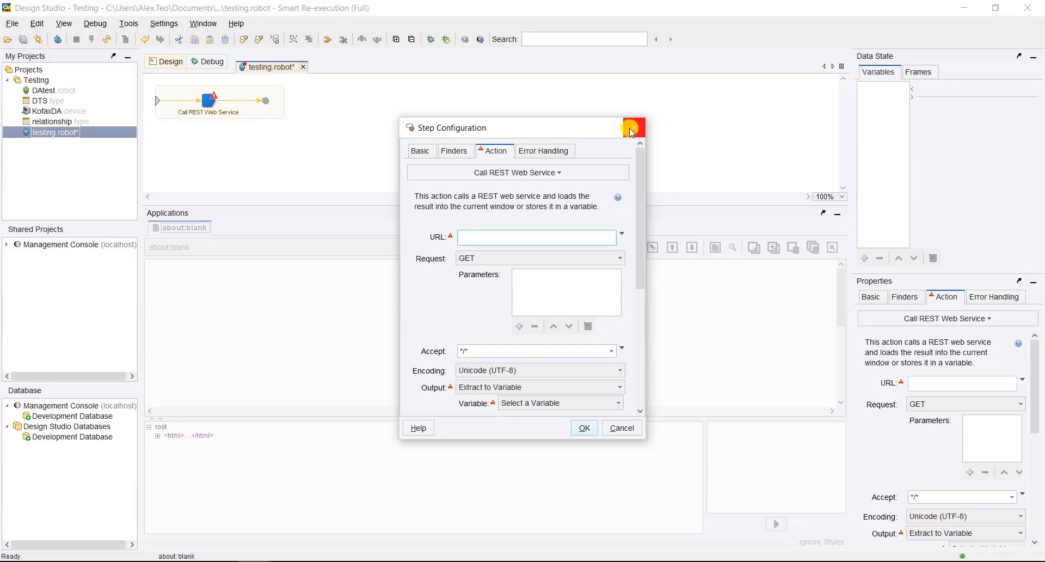
{"action": "left_click", "coordinate": [631, 129]}
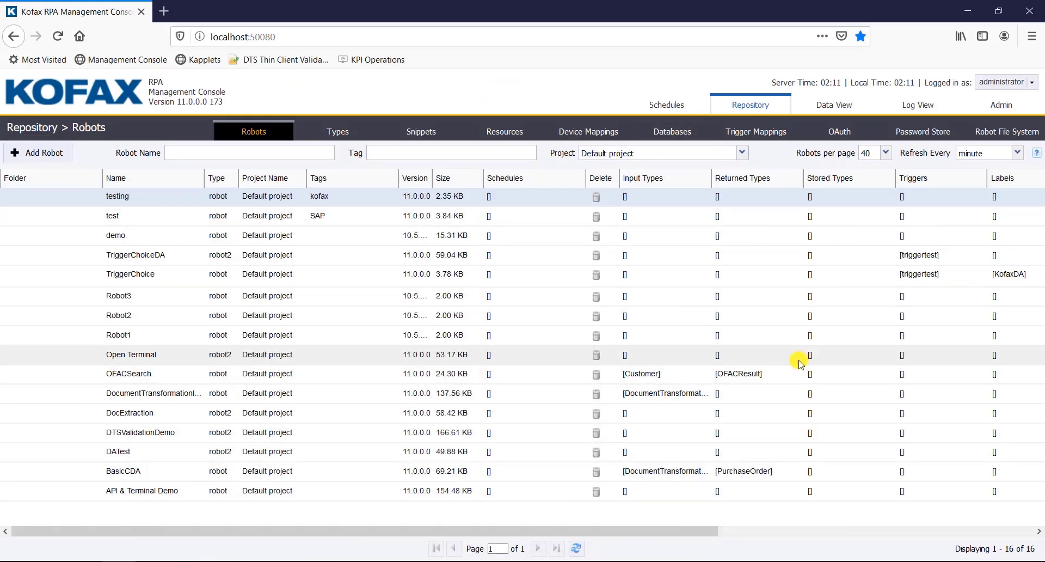
Start a new schedule in the Management Console and look through the time units for its repeat interval
{"action": "left_click", "coordinate": [675, 110]}
{"action": "left_click", "coordinate": [31, 153]}
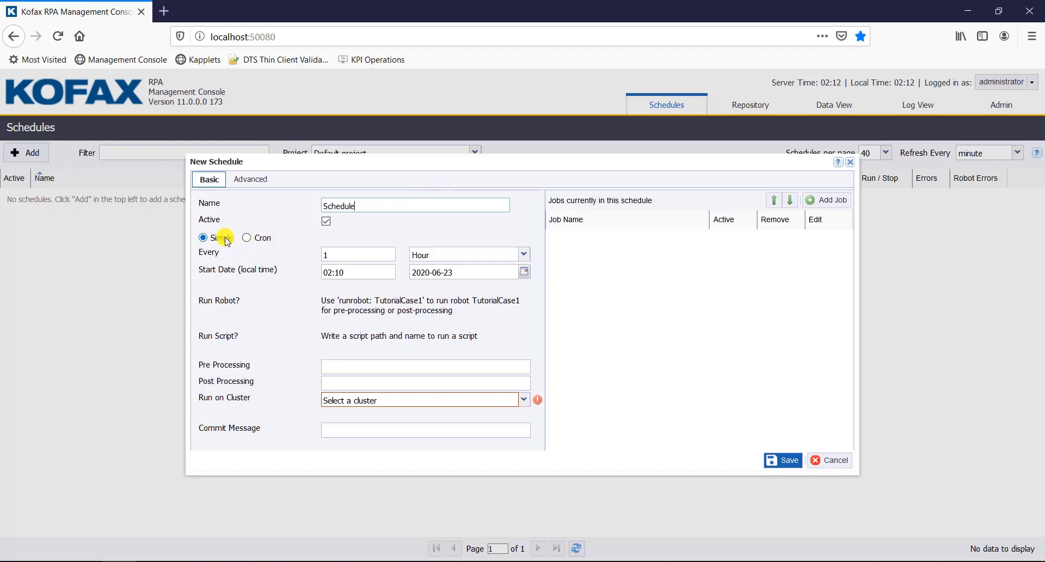
{"action": "left_click", "coordinate": [526, 256]}
{"action": "left_click", "coordinate": [526, 254]}
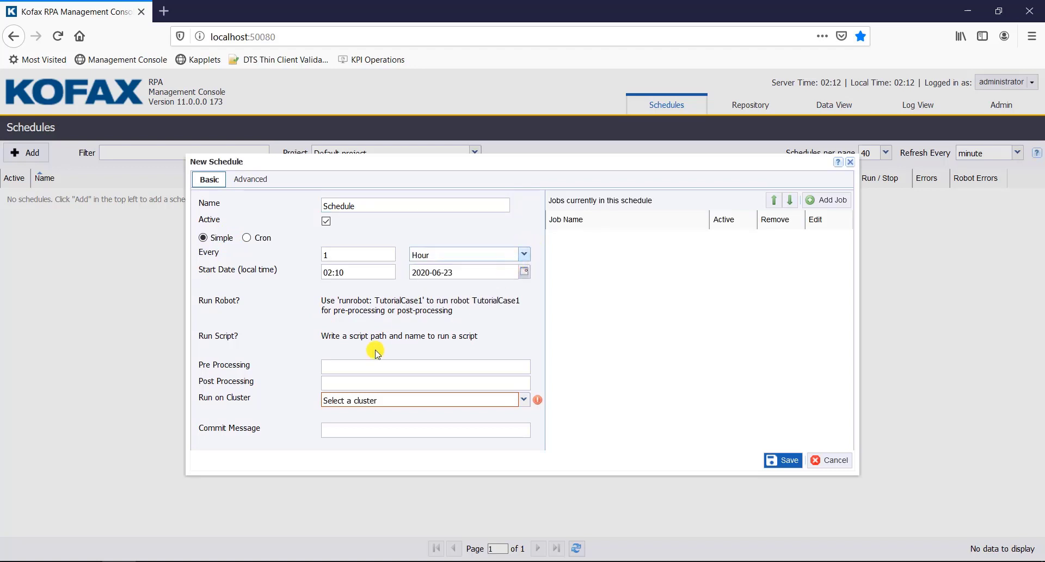
Switch to Design Studio and start adding a Date (simple) variable with the current date and time as its value
{"action": "left_click", "coordinate": [330, 558]}
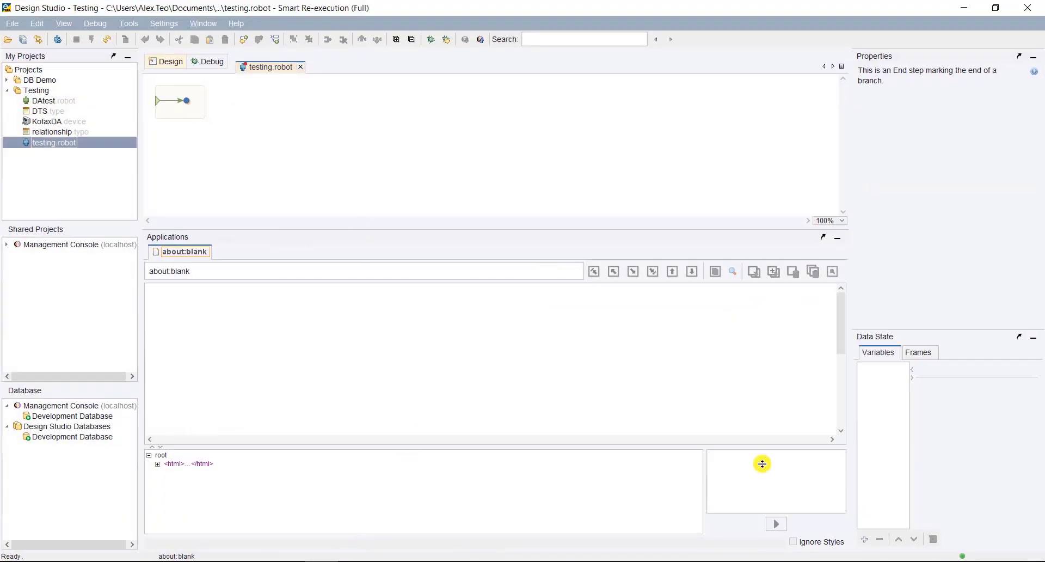
{"action": "left_click", "coordinate": [866, 539]}
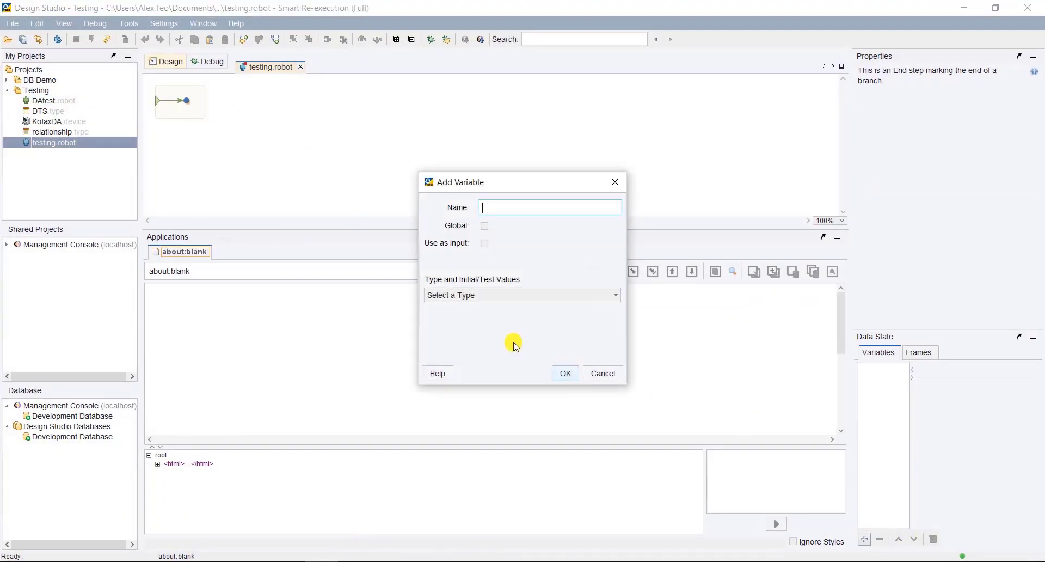
{"action": "left_click", "coordinate": [522, 296]}
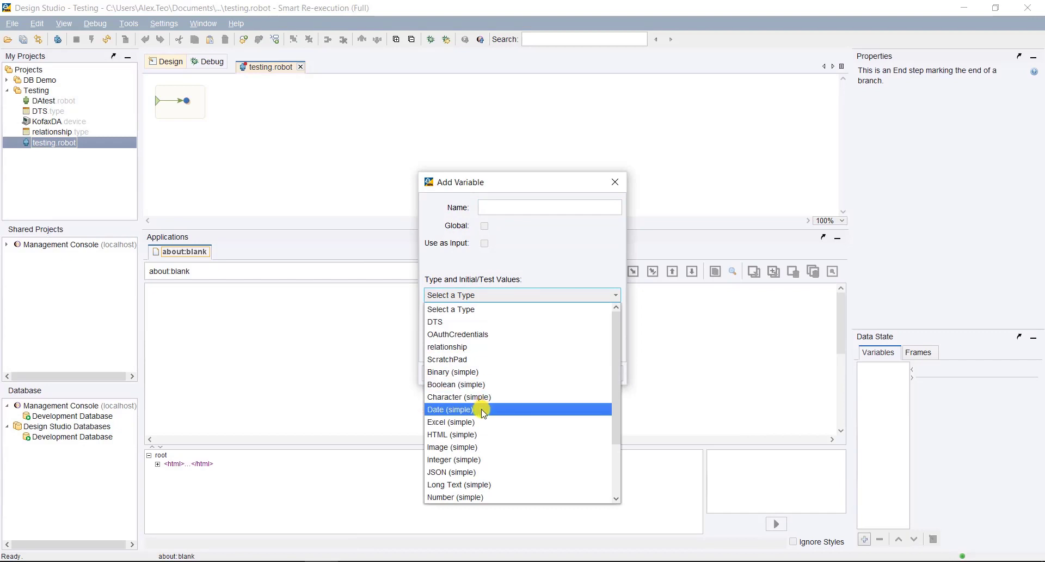
{"action": "left_click", "coordinate": [487, 410]}
{"action": "left_click", "coordinate": [603, 315]}
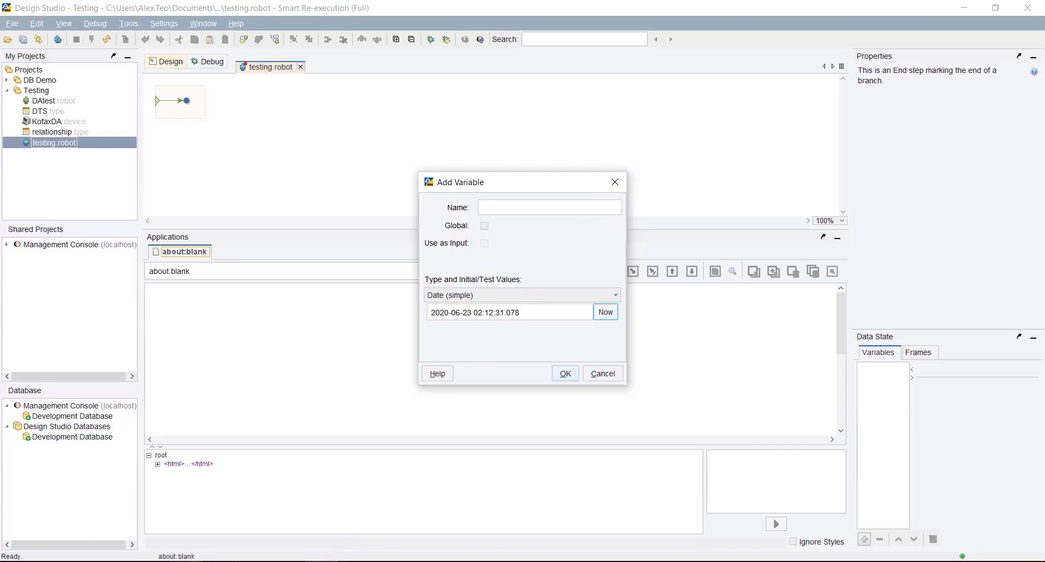
Set the new schedule in the Management Console to Cron and read the Cron Schedule help on sub-fields and special characters
{"action": "key", "text": "alt+Tab"}
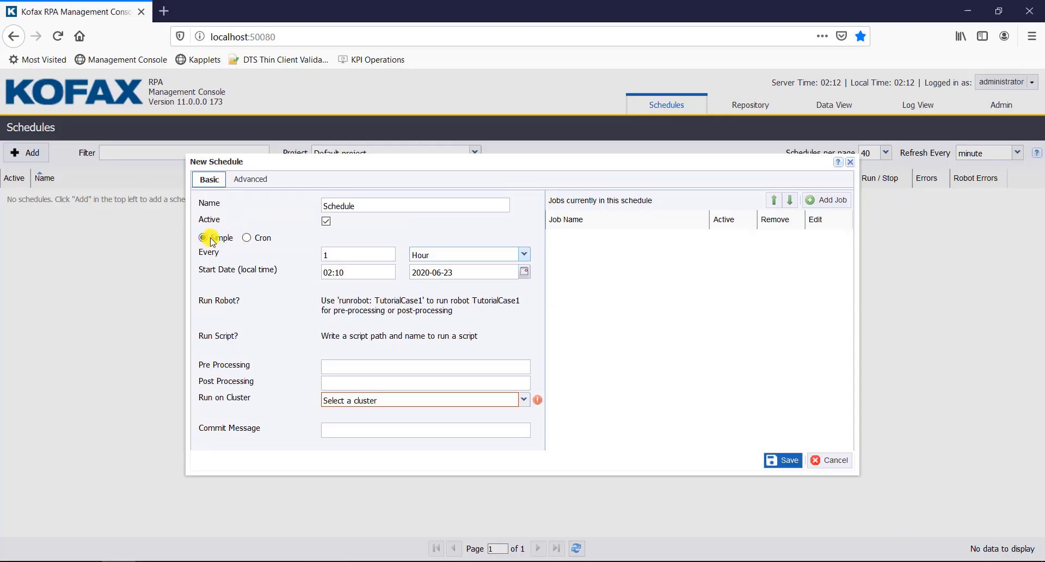
{"action": "left_click", "coordinate": [247, 239]}
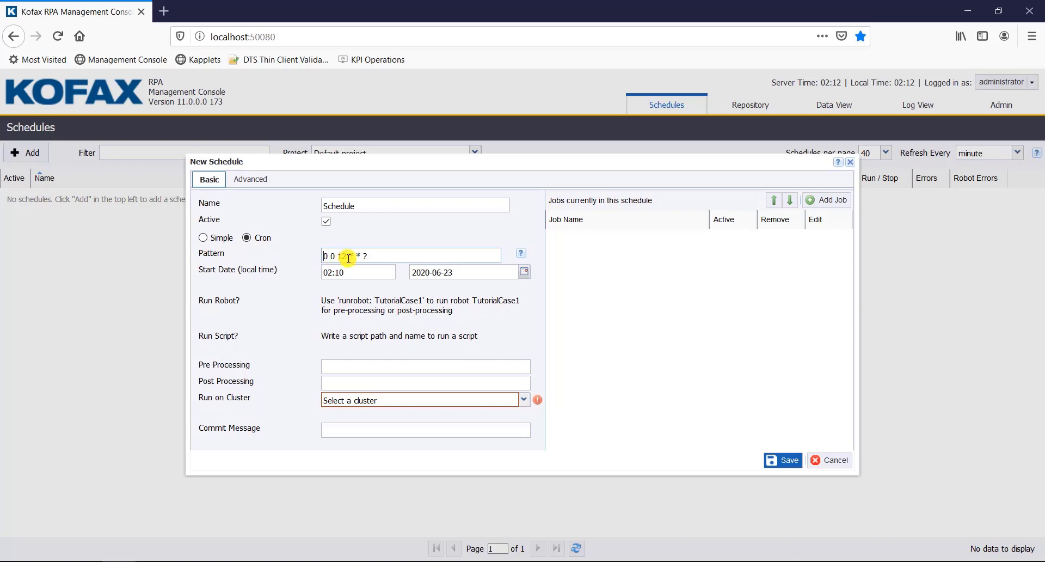
{"action": "left_click", "coordinate": [524, 255]}
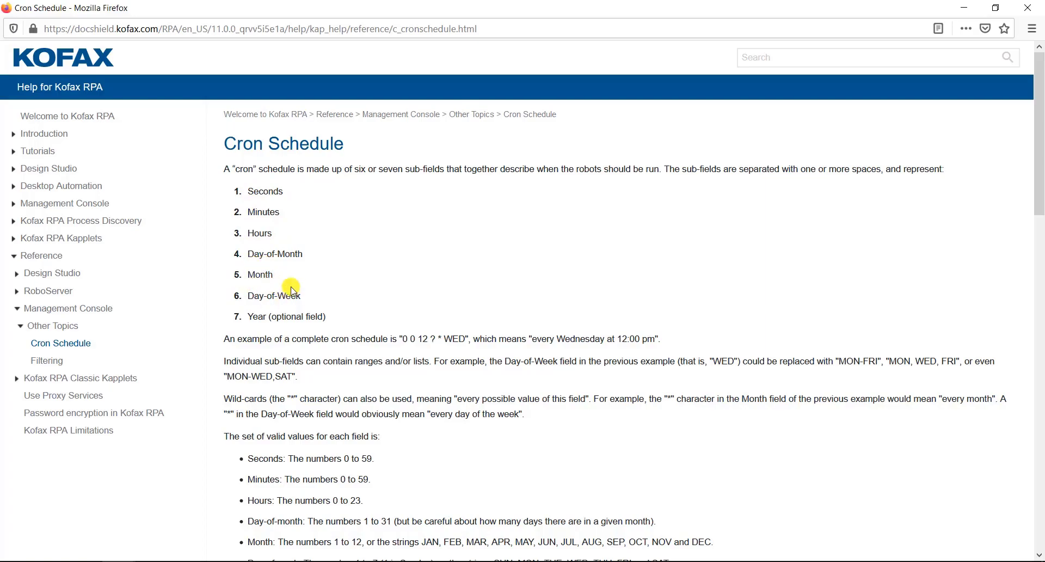
{"action": "scroll", "coordinate": [370, 287], "scroll_direction": "down", "scroll_amount": 1}
{"action": "scroll", "coordinate": [371, 286], "scroll_direction": "down", "scroll_amount": 10}
{"action": "scroll", "coordinate": [374, 257], "scroll_direction": "up", "scroll_amount": 4}
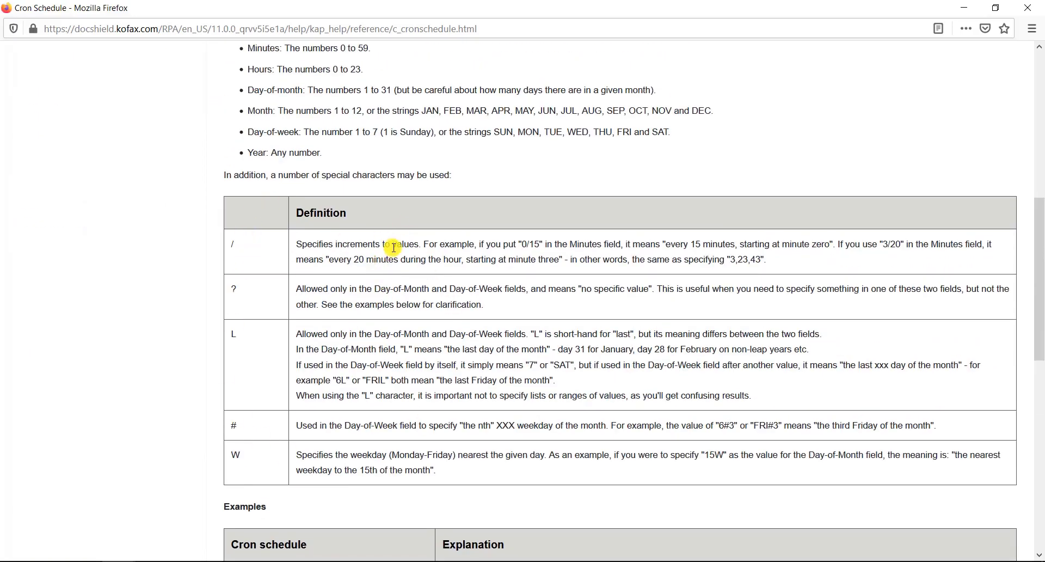
{"action": "scroll", "coordinate": [394, 246], "scroll_direction": "up", "scroll_amount": 10}
{"action": "key", "text": "alt+Tab"}
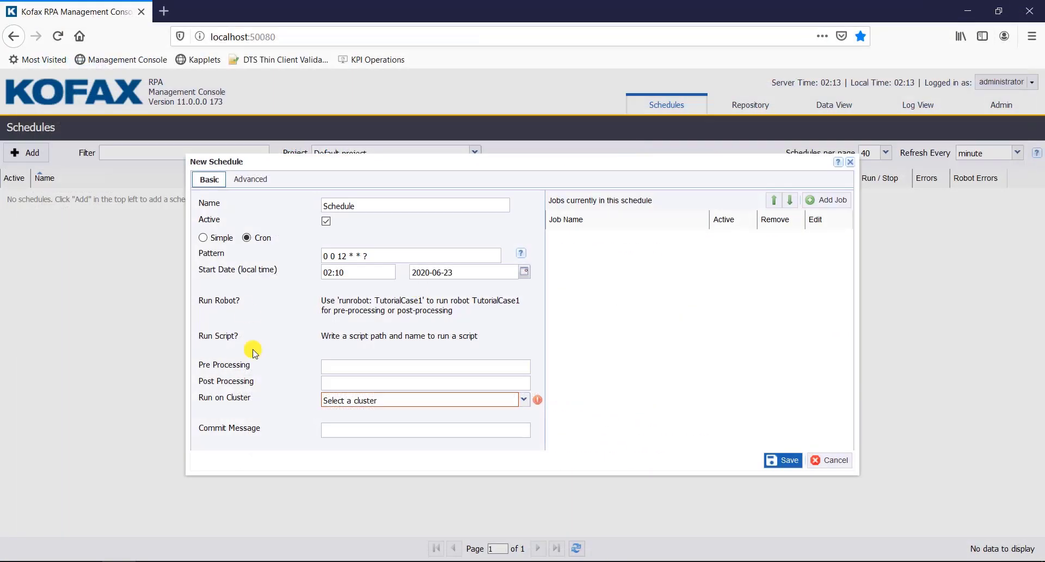
Set the new schedule's Cron pattern to 0 0/15 9,17 ? * MON-FRI
{"action": "left_click", "coordinate": [334, 256]}
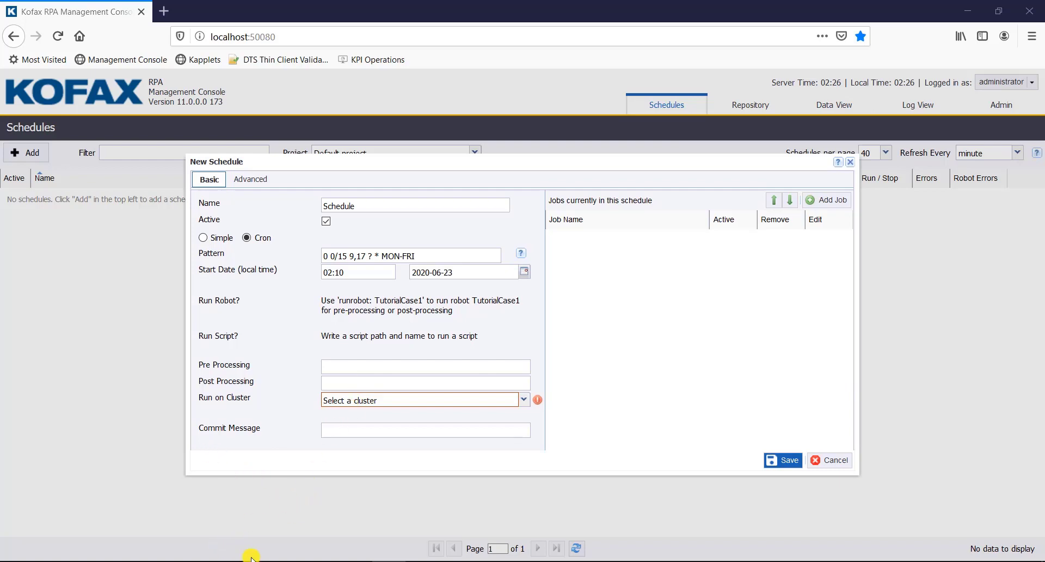
Switch to Design Studio and open the DAtest workflow called by testing.robot
{"action": "left_click", "coordinate": [287, 561]}
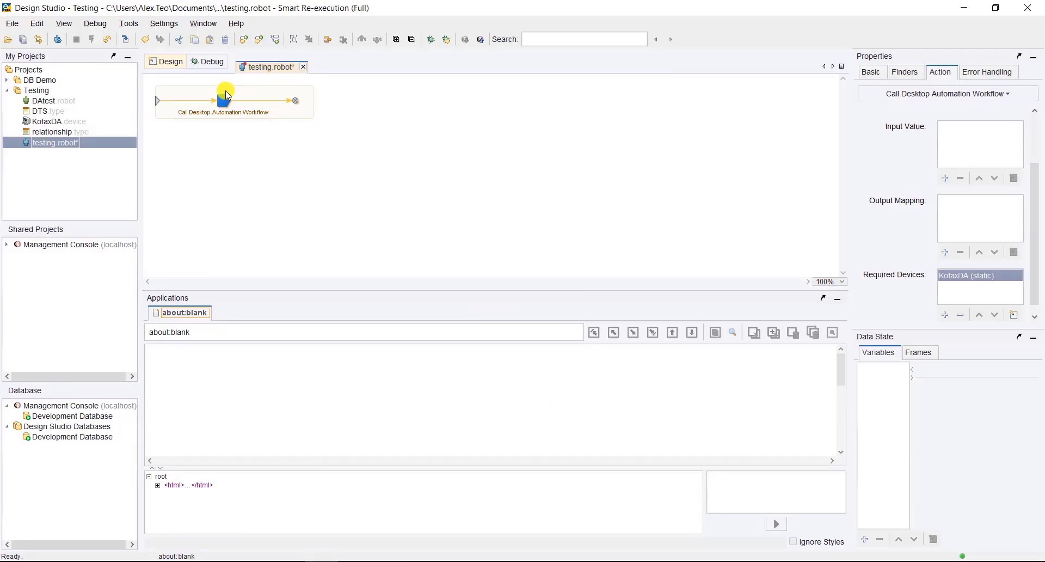
{"action": "left_click", "coordinate": [125, 39]}
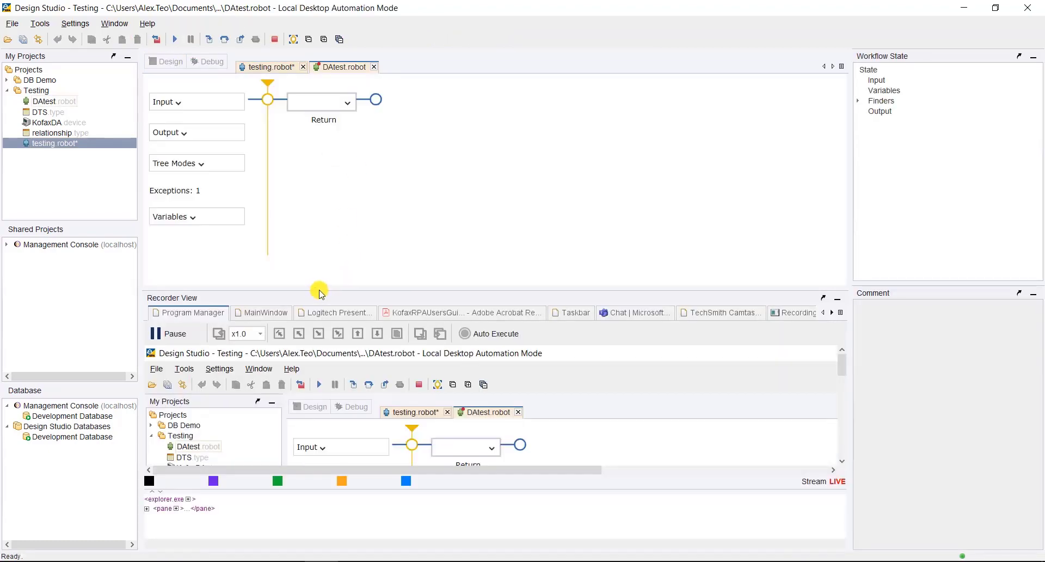
{"action": "left_click_drag", "start_coordinate": [322, 288], "coordinate": [323, 295]}
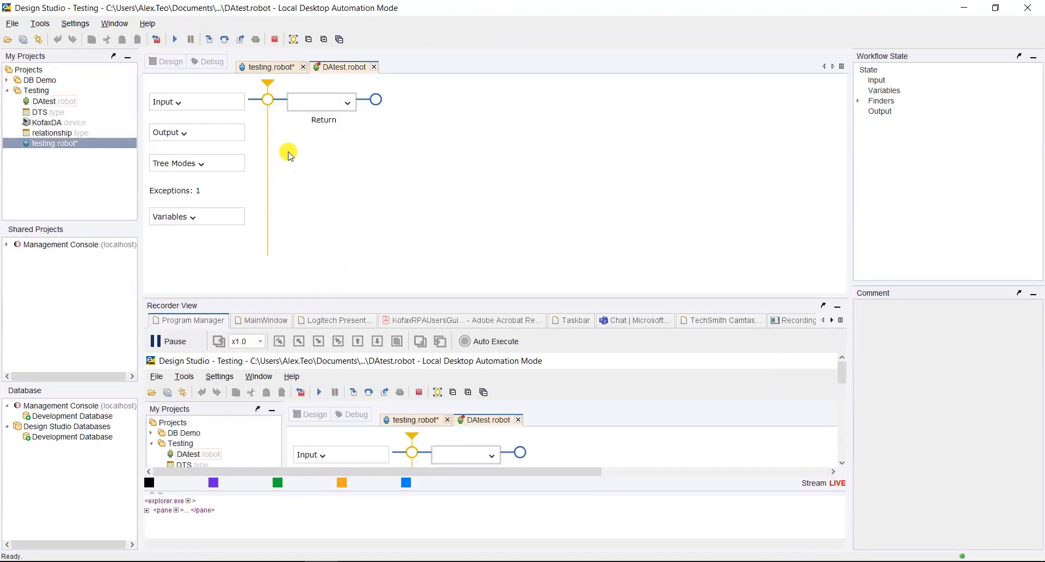
Insert a Notify step before the Return step of the DAtest workflow
{"action": "right_click", "coordinate": [268, 104]}
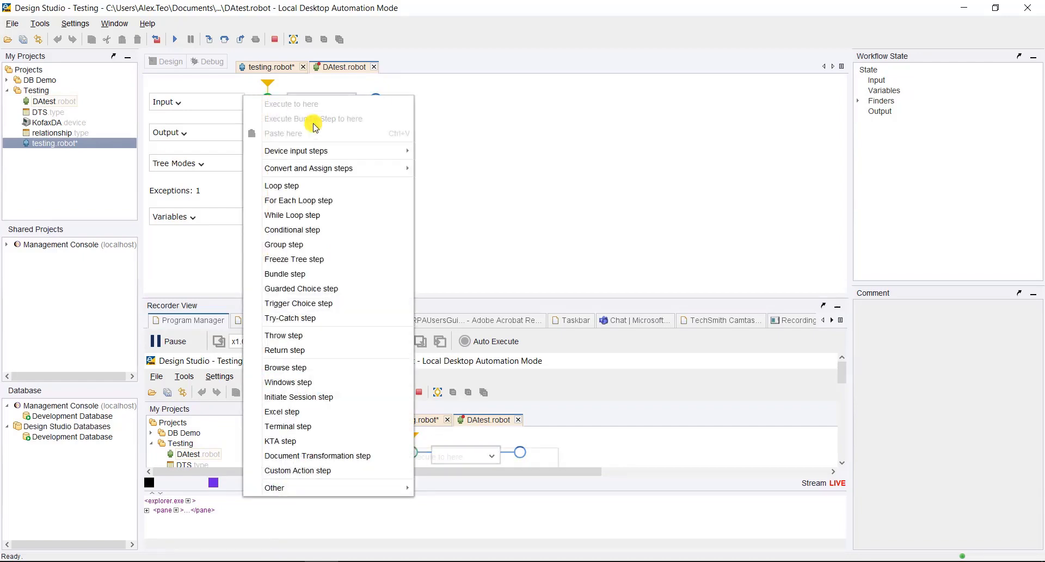
{"action": "mouse_move", "coordinate": [349, 488]}
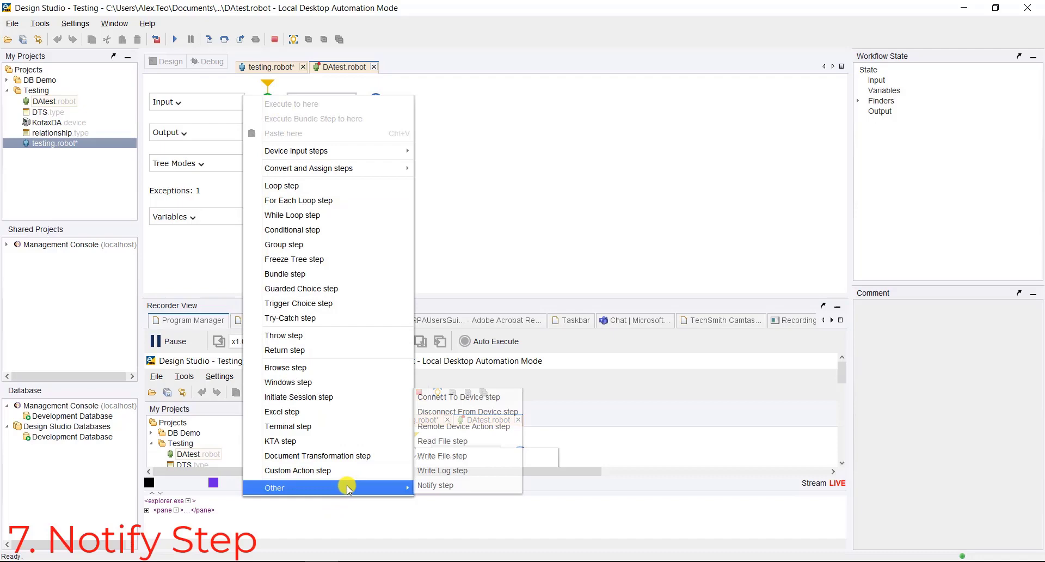
{"action": "left_click", "coordinate": [439, 486]}
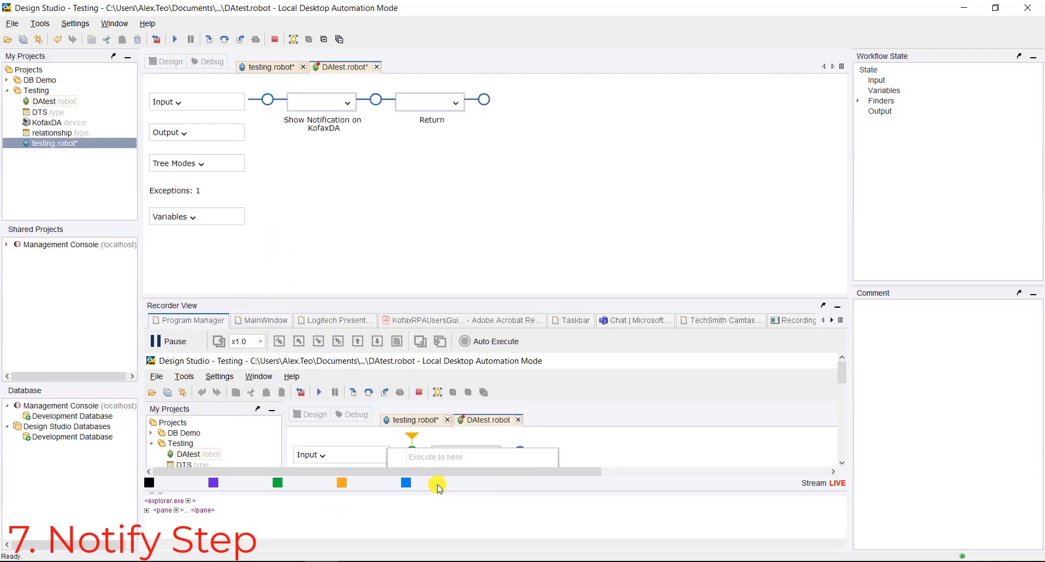
Give the notification the Error icon and the message ERROR DETECTED, and execute the step
{"action": "left_click", "coordinate": [348, 103]}
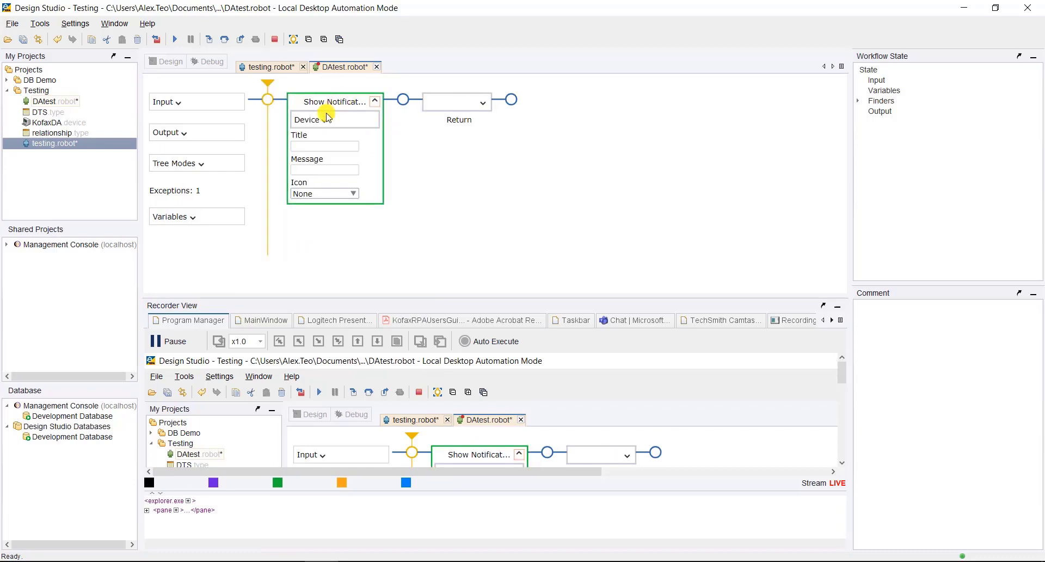
{"action": "left_click", "coordinate": [326, 195]}
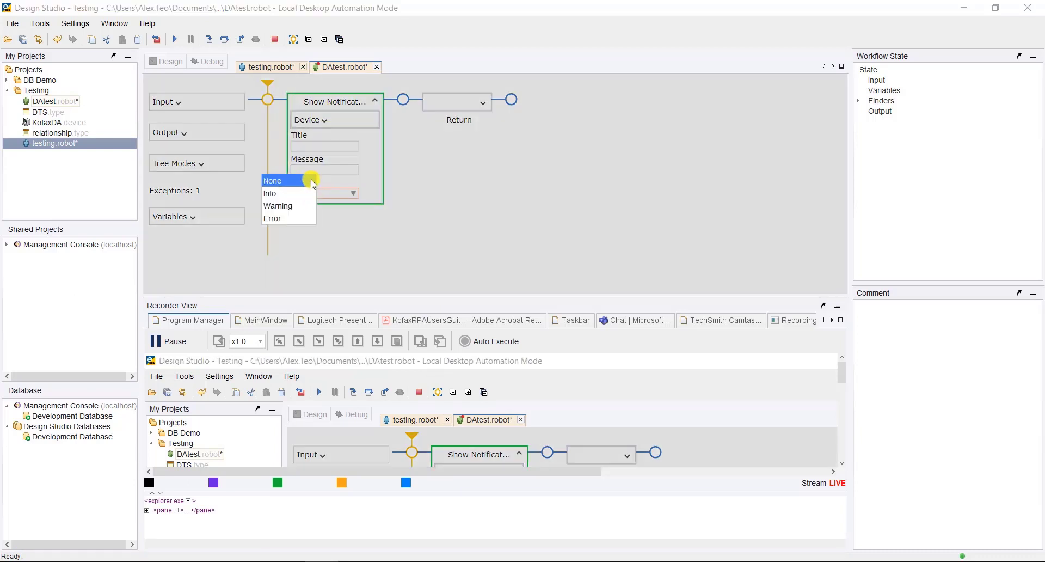
{"action": "key", "text": "Return"}
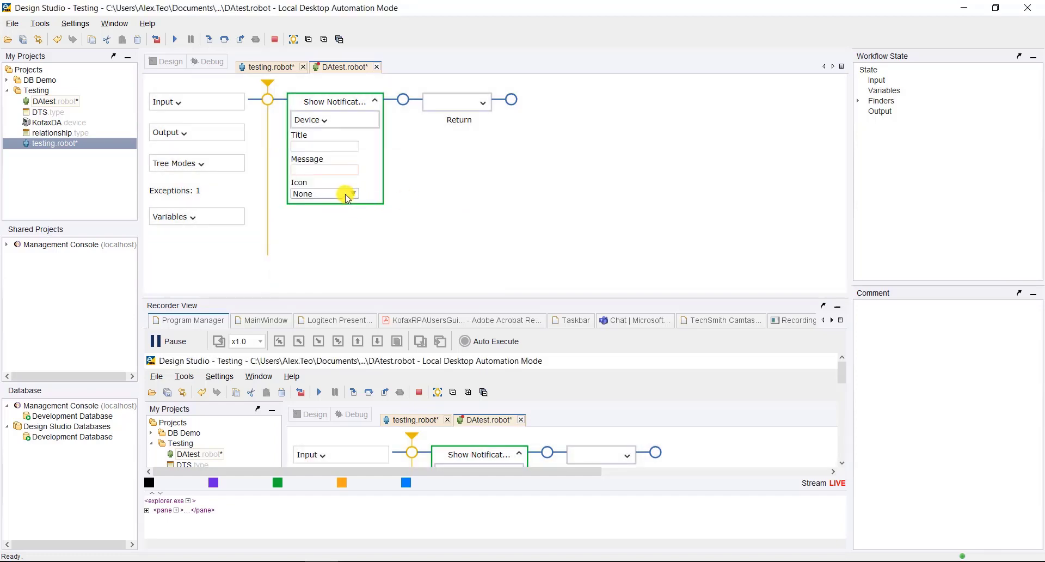
{"action": "left_click", "coordinate": [347, 197]}
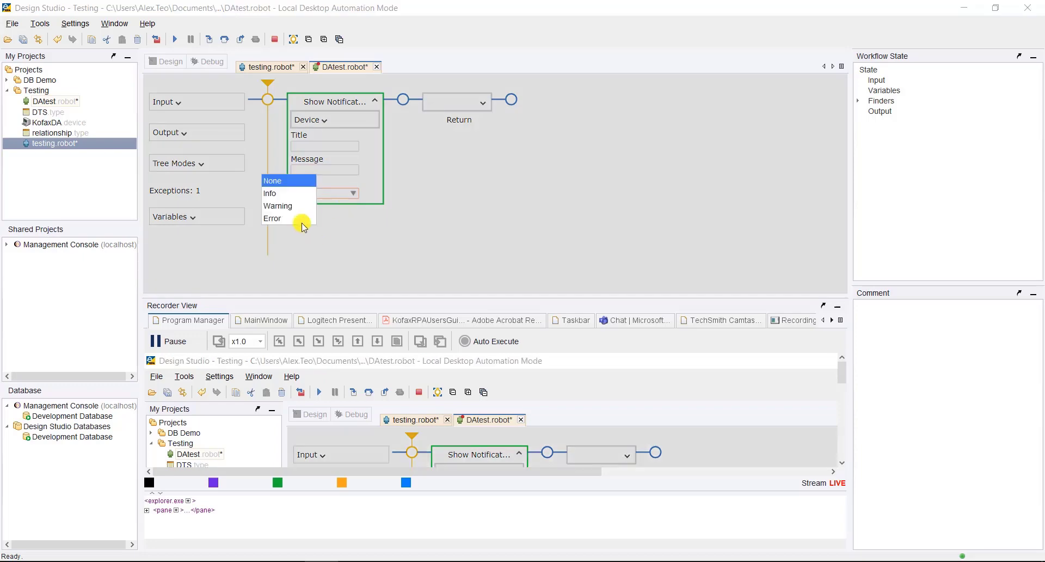
{"action": "left_click", "coordinate": [293, 220]}
{"action": "left_click", "coordinate": [329, 171]}
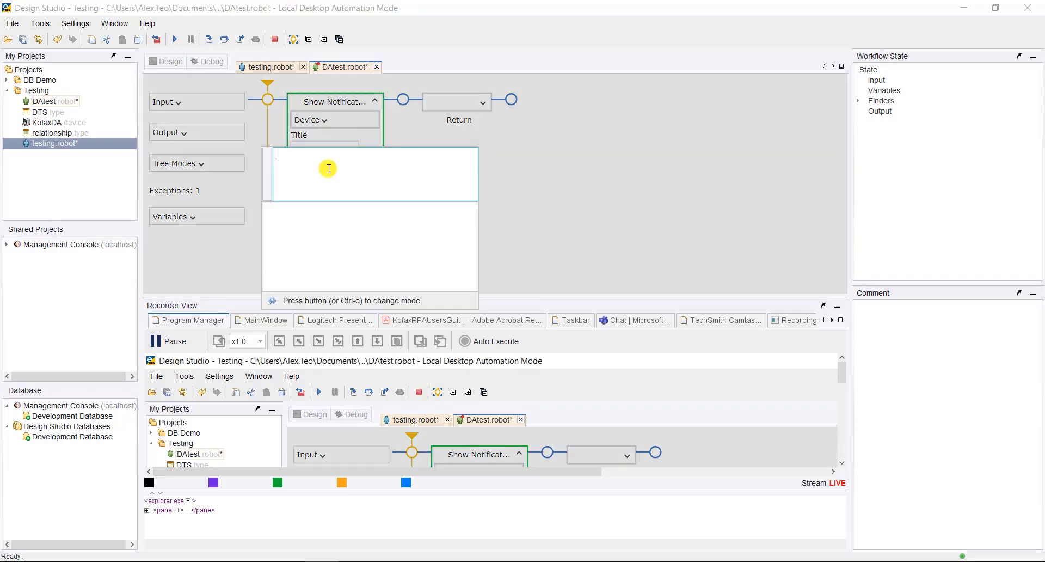
{"action": "type", "text": "ERROR"}
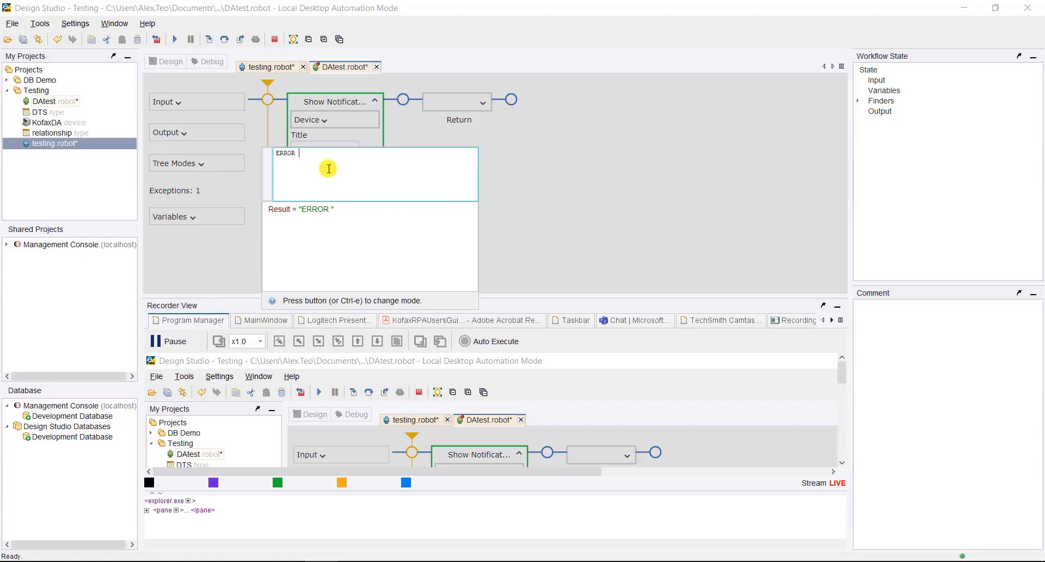
{"action": "type", "text": " DETECTED"}
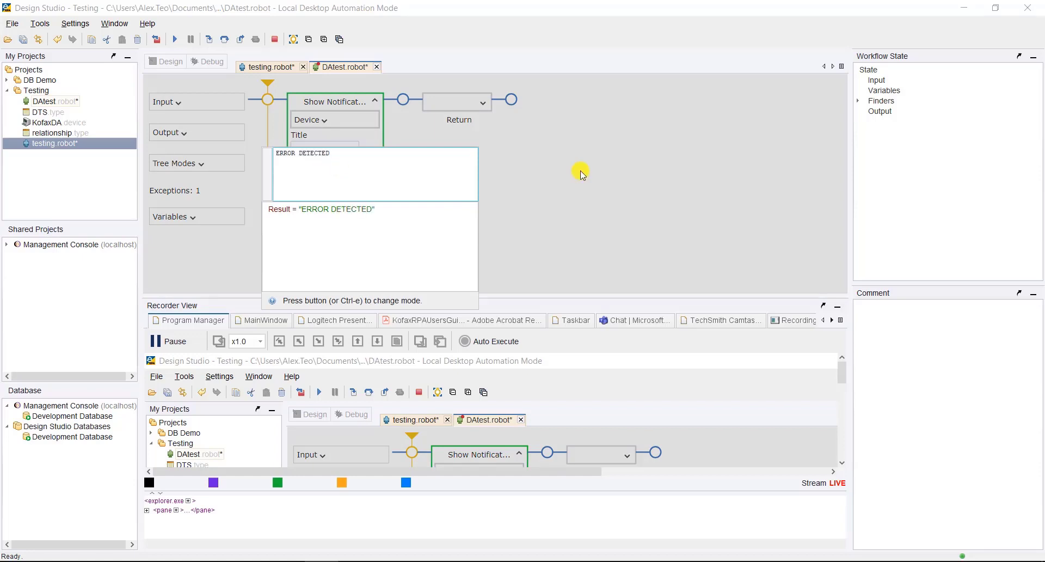
{"action": "left_click", "coordinate": [579, 170]}
{"action": "left_click", "coordinate": [210, 39]}
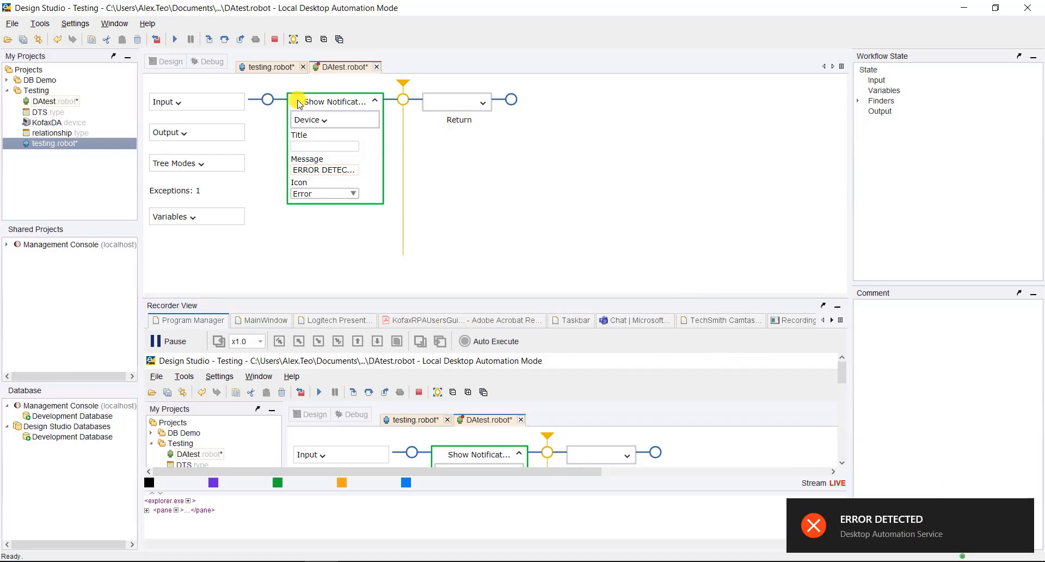
Delete the notification step from the DAtest workflow and save the robot
{"action": "key", "text": "Delete"}
{"action": "key", "text": "ctrl+s"}
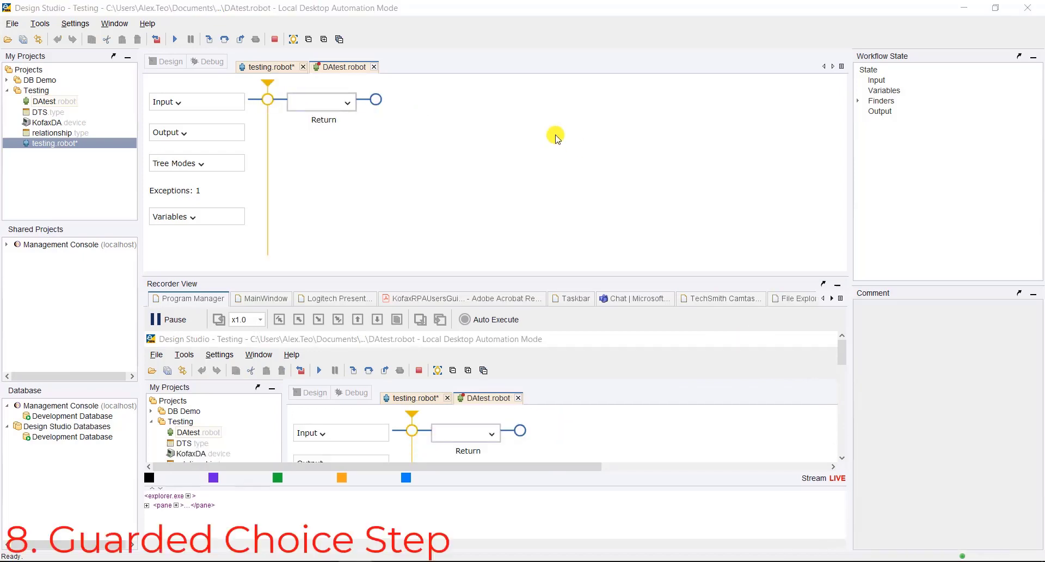
Remove KofaxDA from the required devices of the Call Desktop Automation Workflow step and reopen the DAtest workflow
{"action": "left_click", "coordinate": [376, 67]}
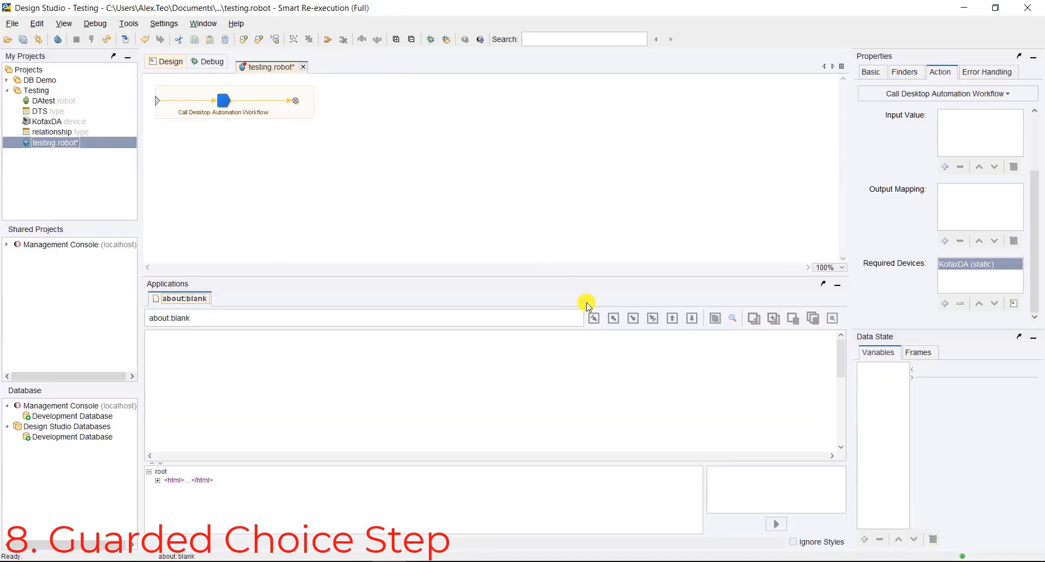
{"action": "left_click", "coordinate": [961, 304]}
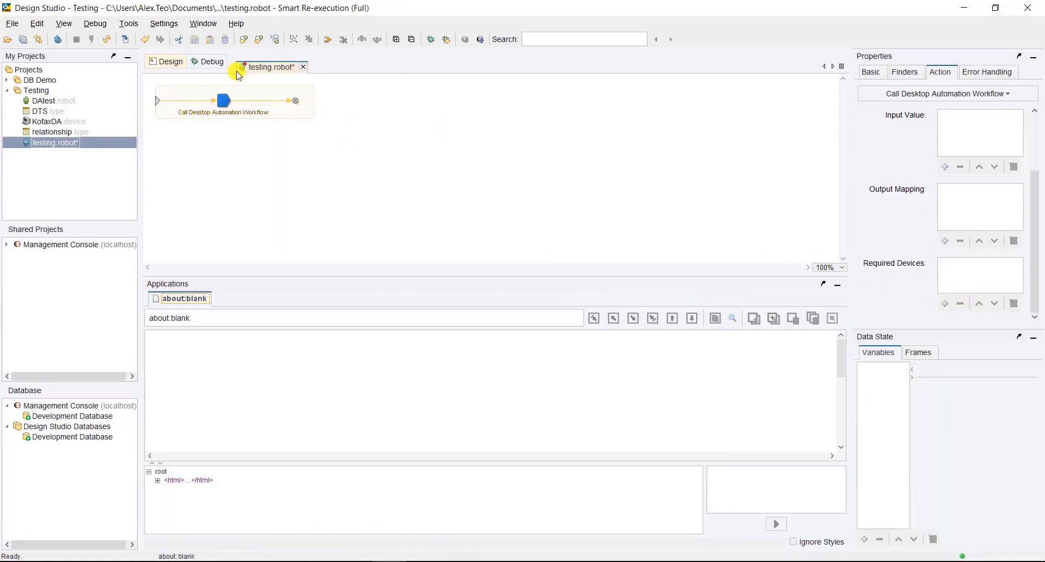
{"action": "left_click", "coordinate": [127, 39]}
{"action": "left_click", "coordinate": [270, 101]}
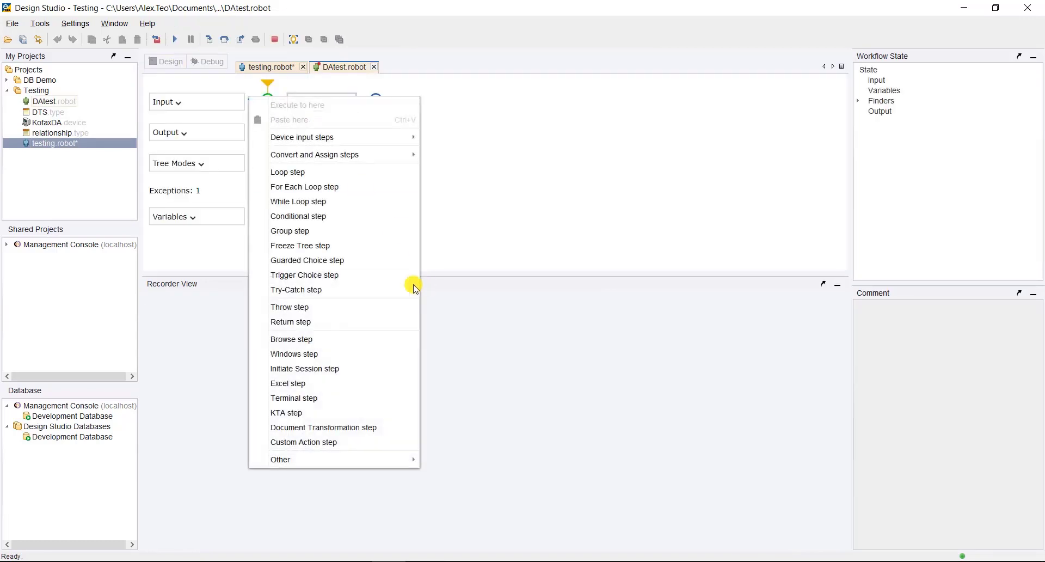
{"action": "left_click", "coordinate": [344, 338]}
{"action": "left_click", "coordinate": [347, 102]}
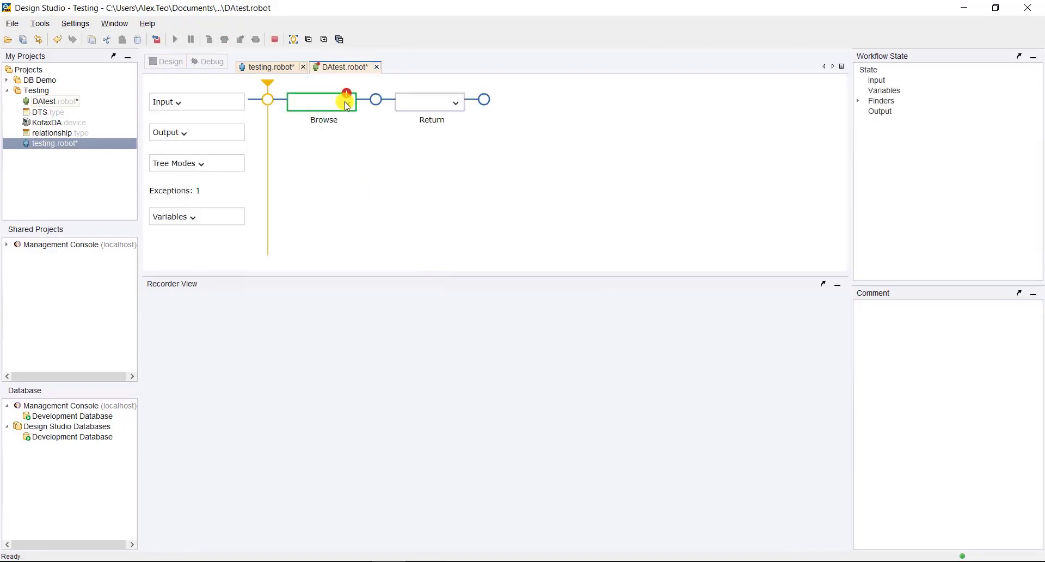
{"action": "left_click", "coordinate": [342, 131]}
{"action": "left_click", "coordinate": [289, 142]}
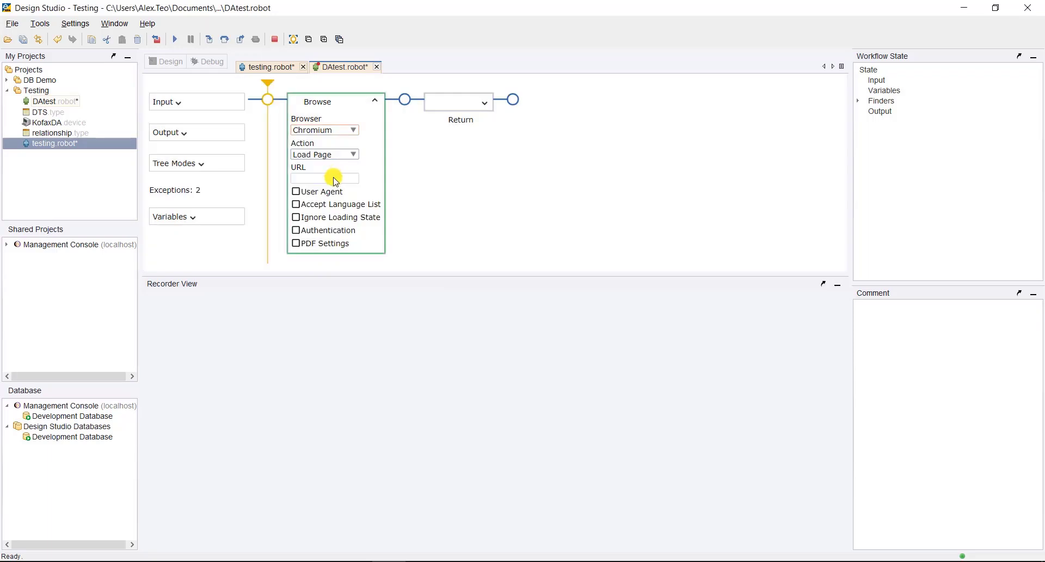
{"action": "left_click", "coordinate": [329, 179]}
{"action": "type", "text": "www.kofax.com"}
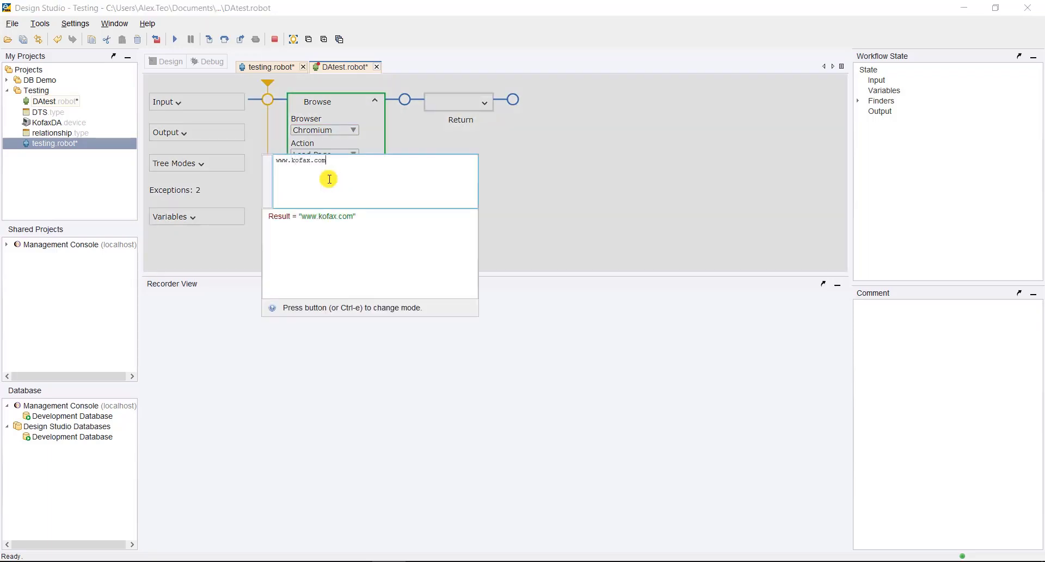
{"action": "left_click", "coordinate": [580, 212]}
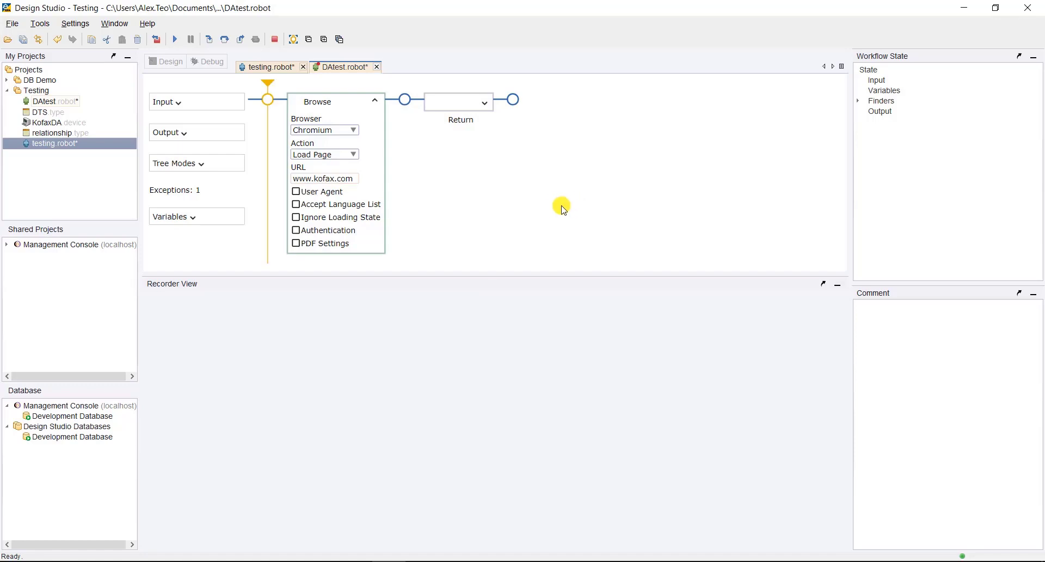
{"action": "left_click", "coordinate": [232, 40]}
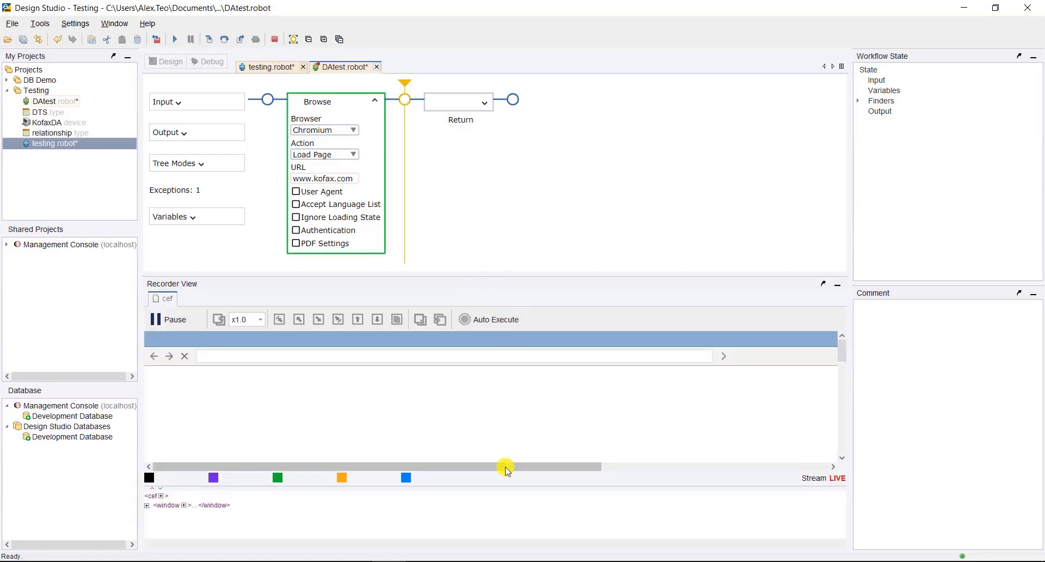
Record a left click on the SOLUTIONS link of the loaded Kofax page as the following workflow step
{"action": "left_click_drag", "start_coordinate": [505, 469], "coordinate": [574, 473]}
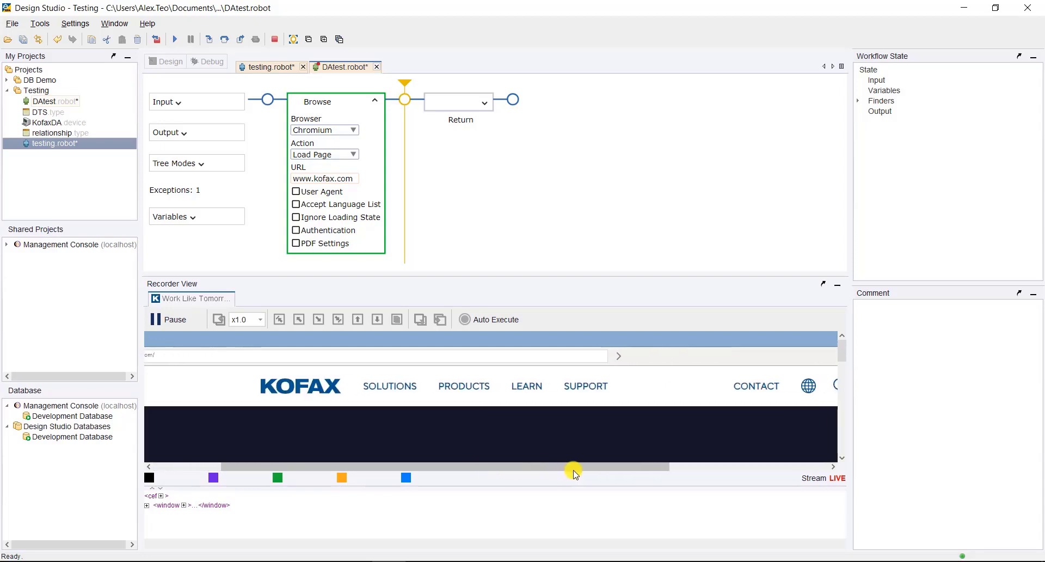
{"action": "right_click", "coordinate": [403, 389]}
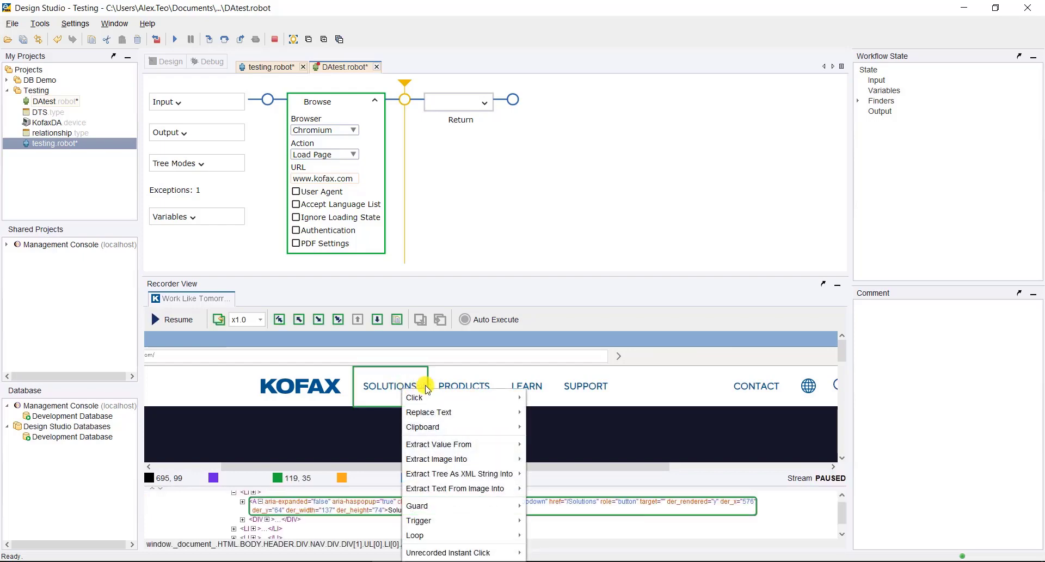
{"action": "mouse_move", "coordinate": [467, 401]}
{"action": "left_click", "coordinate": [537, 398]}
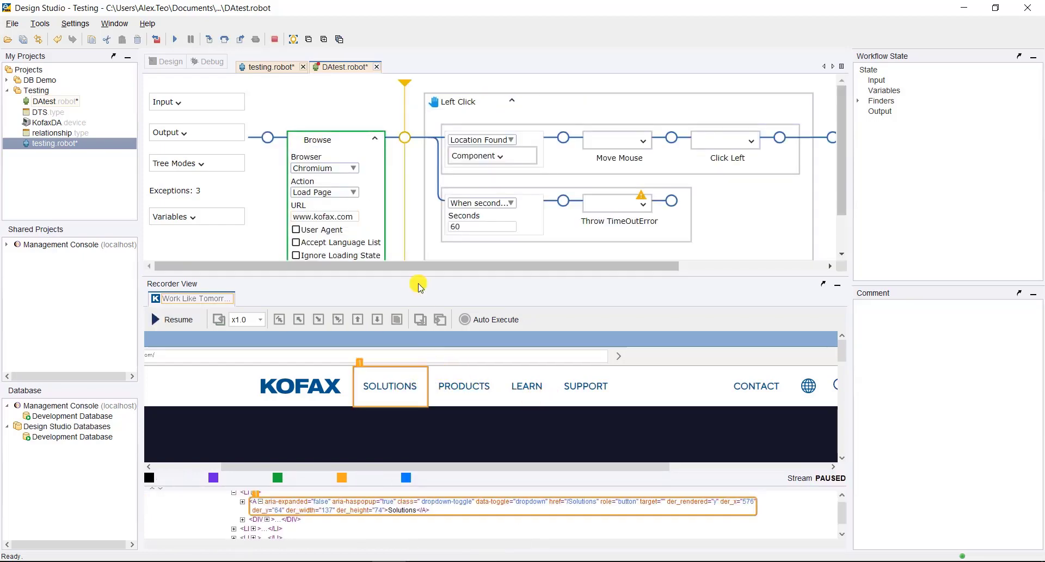
Insert a Guarded Choice step between the Browse and Left Click steps and expand it
{"action": "right_click", "coordinate": [408, 139]}
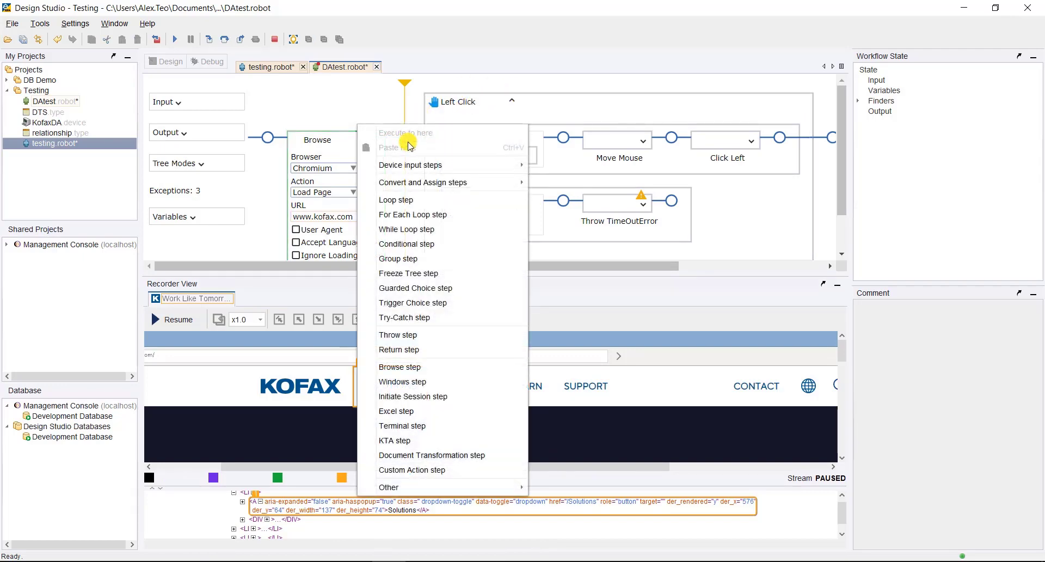
{"action": "left_click", "coordinate": [484, 288]}
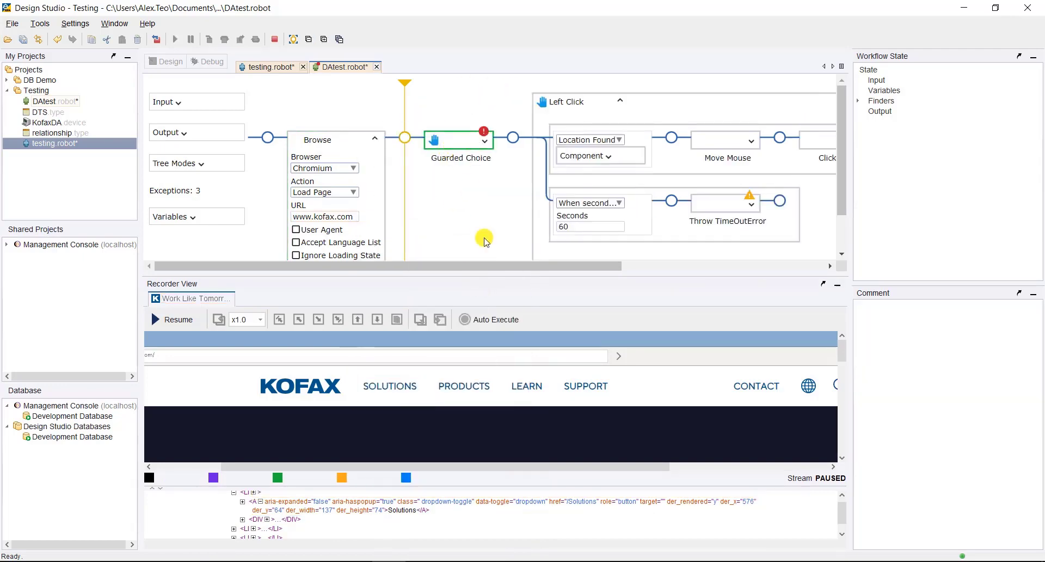
{"action": "left_click_drag", "start_coordinate": [525, 273], "coordinate": [526, 315]}
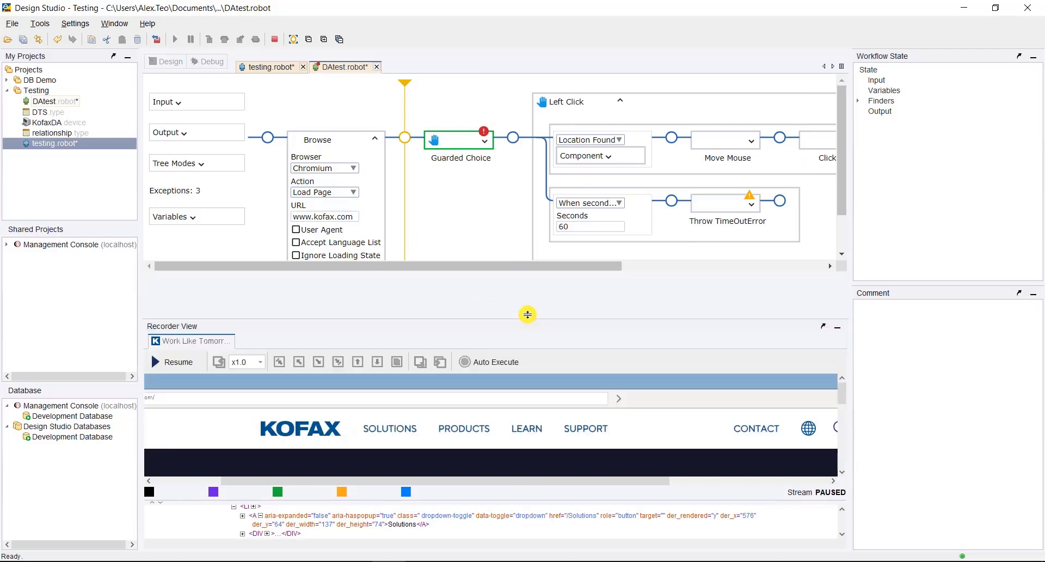
{"action": "left_click", "coordinate": [484, 141]}
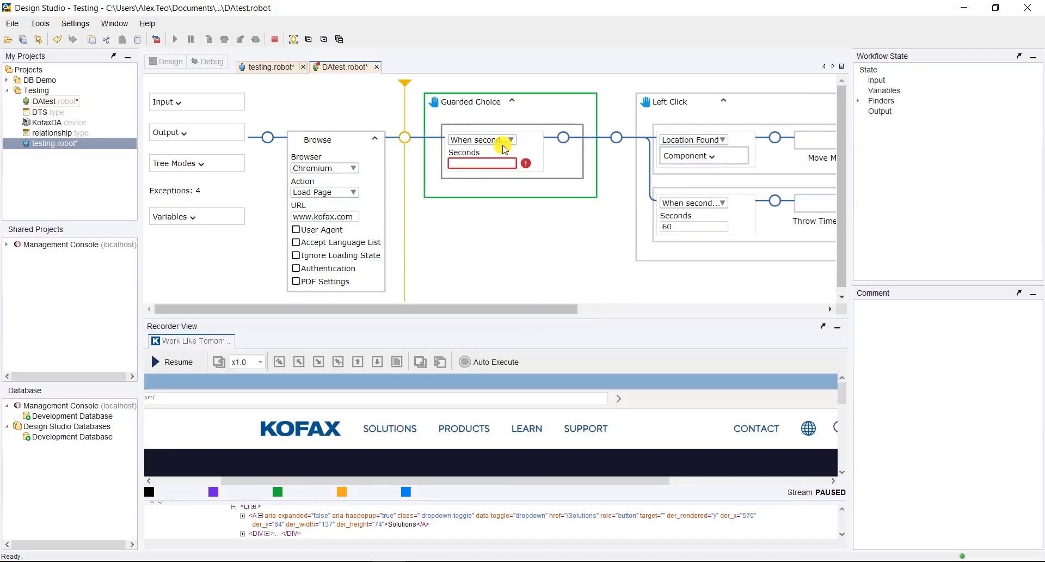
Set the Guarded Choice's guard to Location Found, with the SOLUTIONS link as its component
{"action": "left_click", "coordinate": [502, 139]}
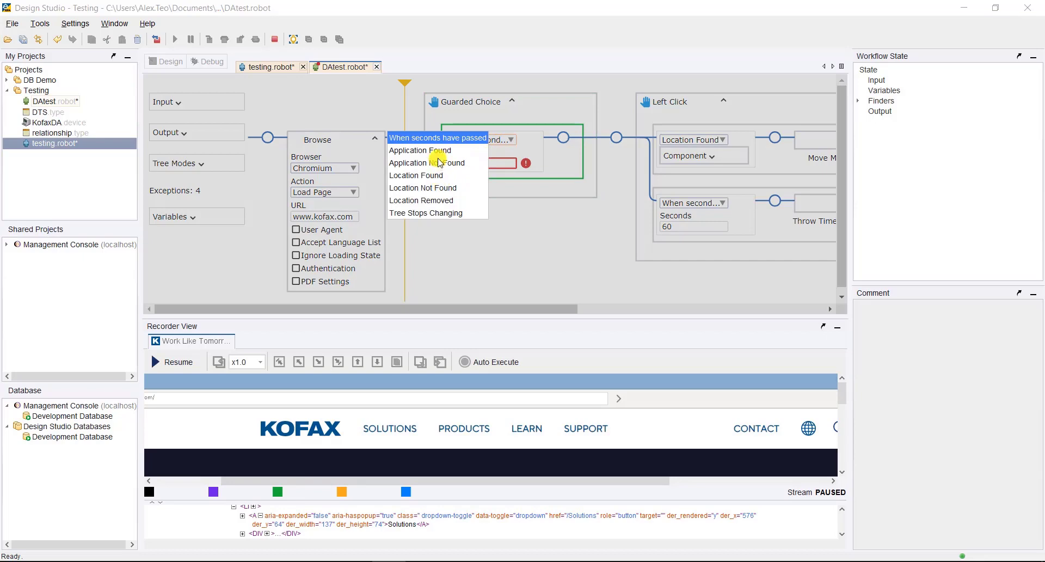
{"action": "left_click", "coordinate": [442, 176]}
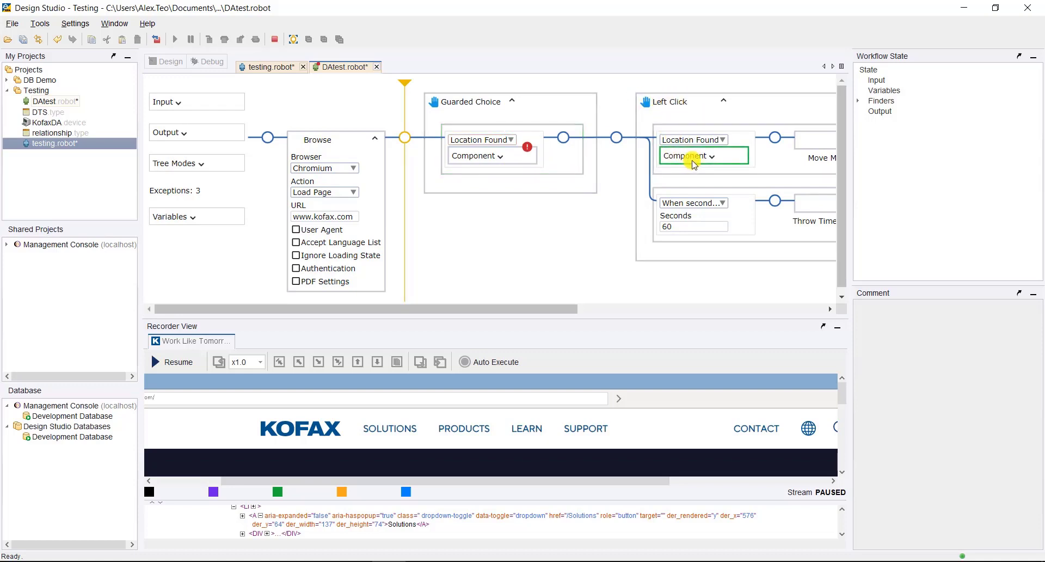
{"action": "left_click", "coordinate": [491, 159]}
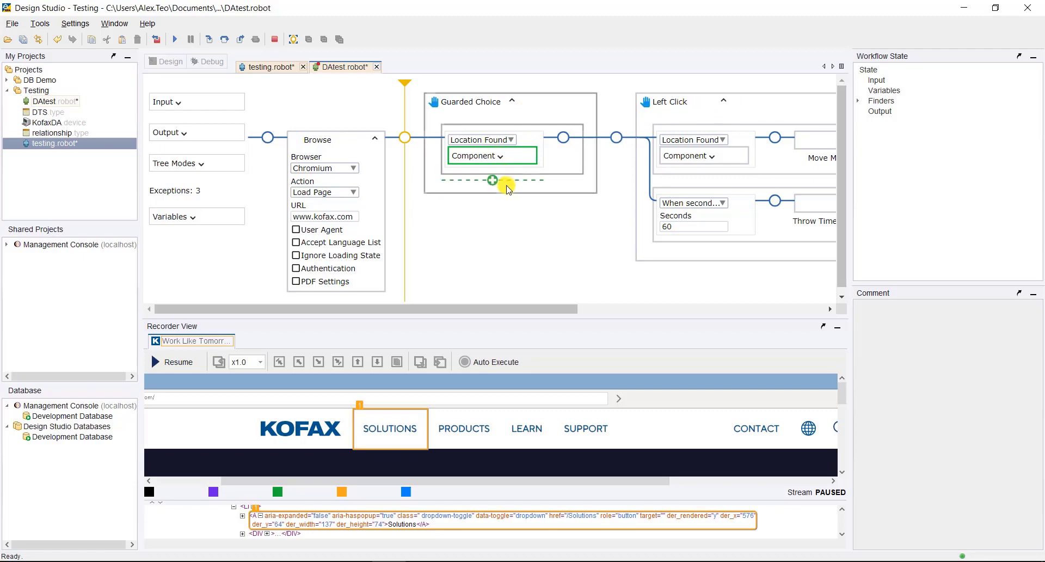
Add a Location Not Found guard to the Guarded Choice, with the SOLUTIONS link as its component
{"action": "left_click", "coordinate": [497, 182]}
{"action": "left_click", "coordinate": [497, 206]}
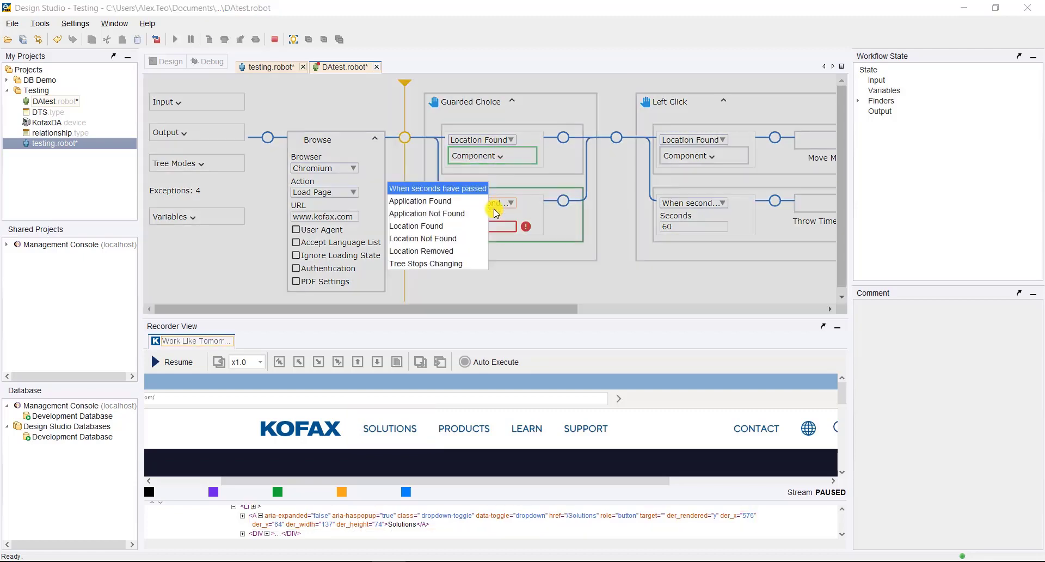
{"action": "left_click", "coordinate": [444, 239]}
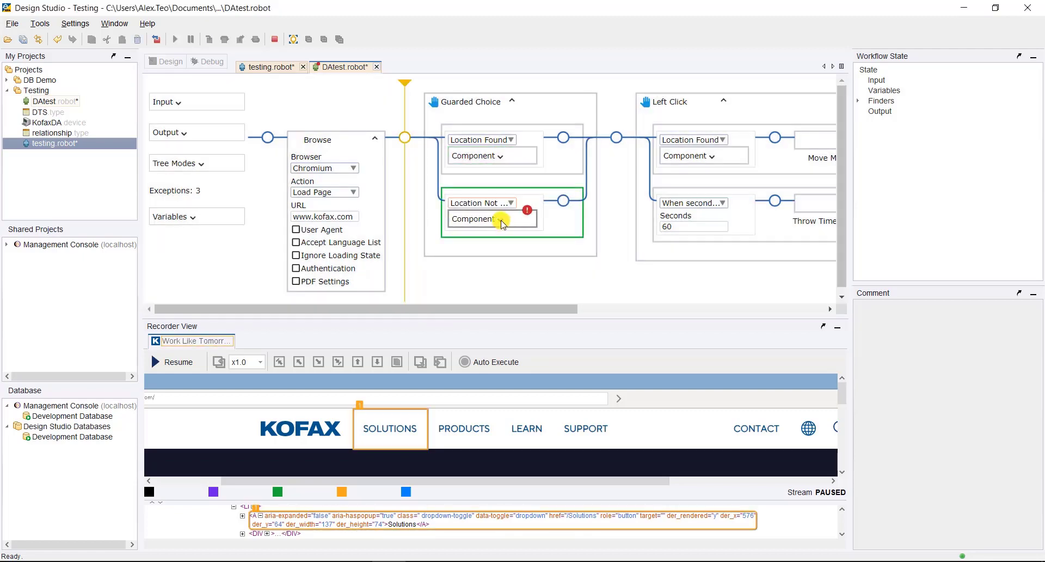
{"action": "left_click", "coordinate": [504, 158]}
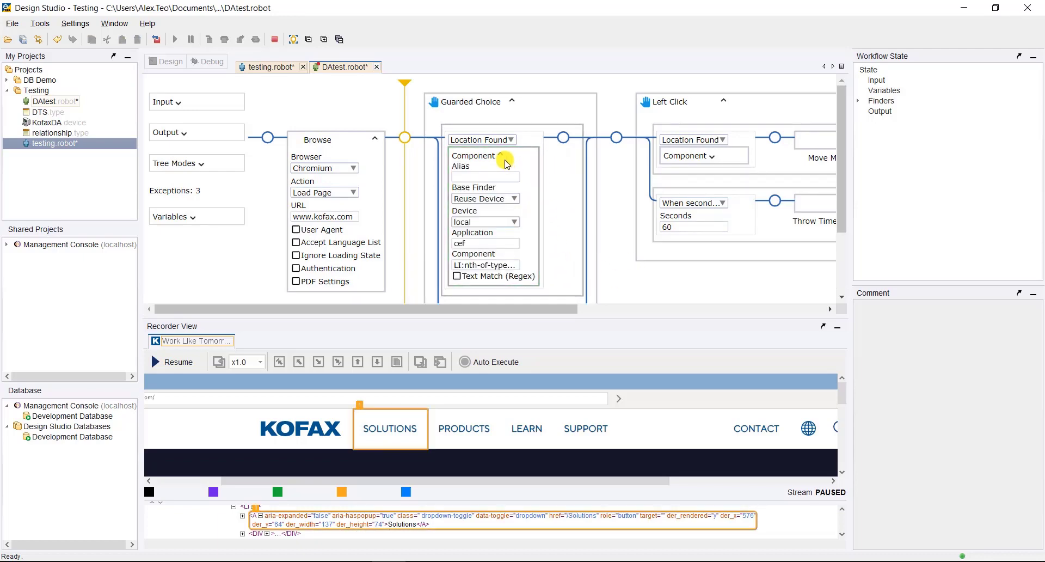
{"action": "left_click", "coordinate": [572, 272]}
{"action": "left_click", "coordinate": [504, 227]}
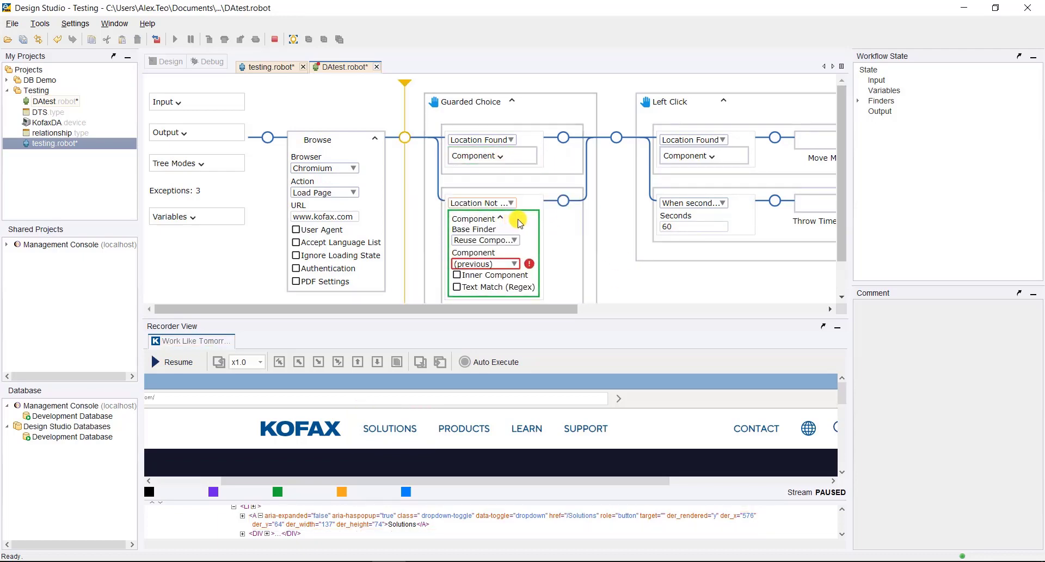
{"action": "left_click", "coordinate": [500, 218]}
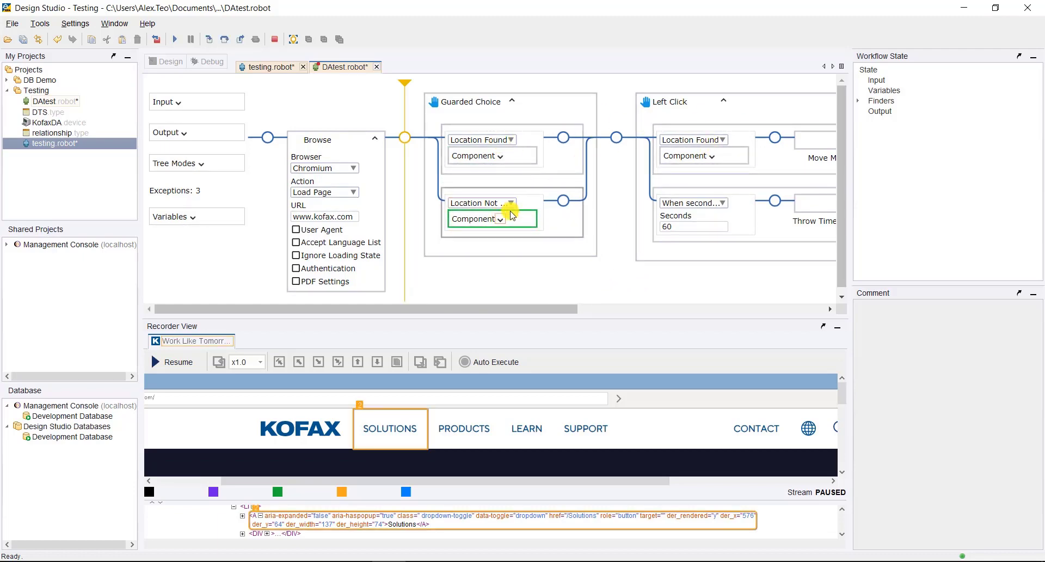
{"action": "mouse_move", "coordinate": [554, 234]}
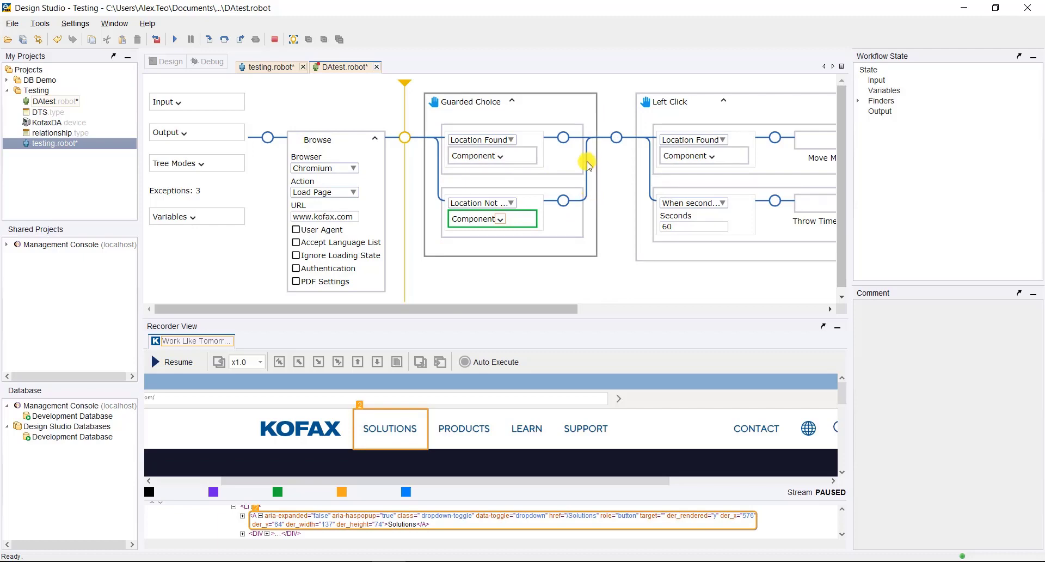
{"action": "left_click", "coordinate": [521, 211]}
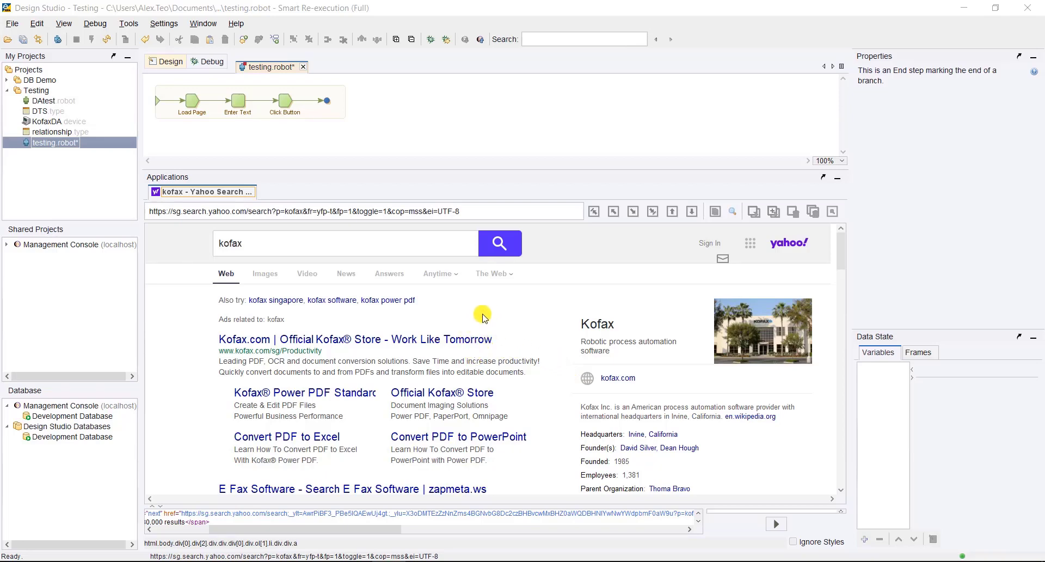
{"action": "scroll", "coordinate": [484, 318], "scroll_direction": "down", "scroll_amount": 1}
{"action": "right_click", "coordinate": [438, 291]}
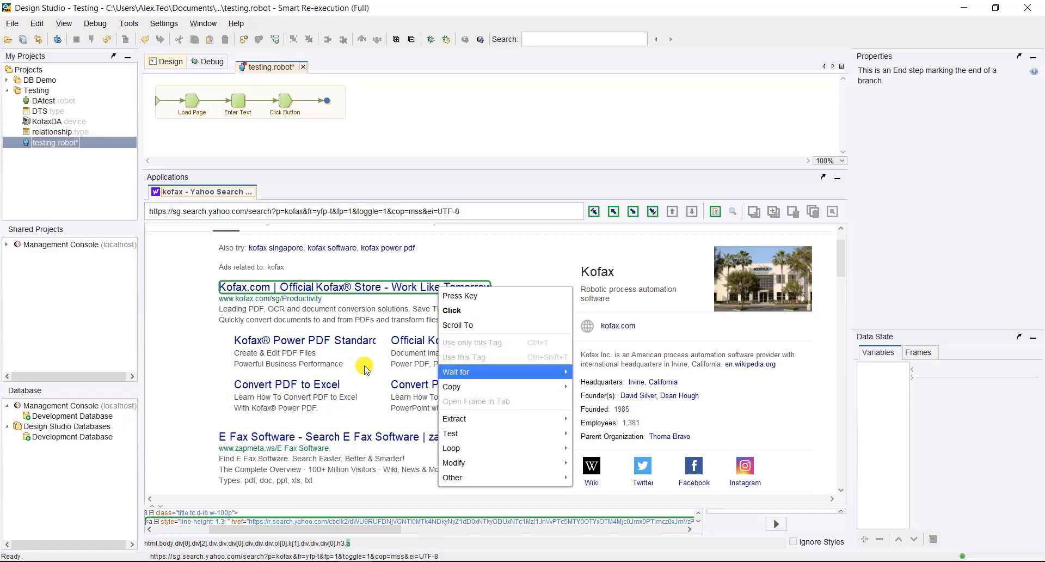
{"action": "mouse_move", "coordinate": [528, 423]}
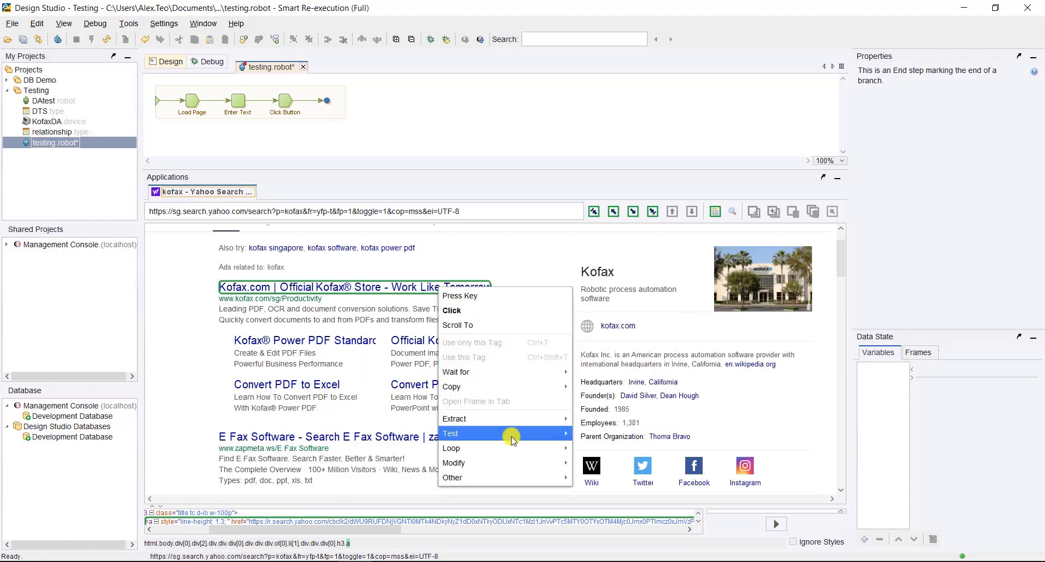
{"action": "mouse_move", "coordinate": [511, 447]}
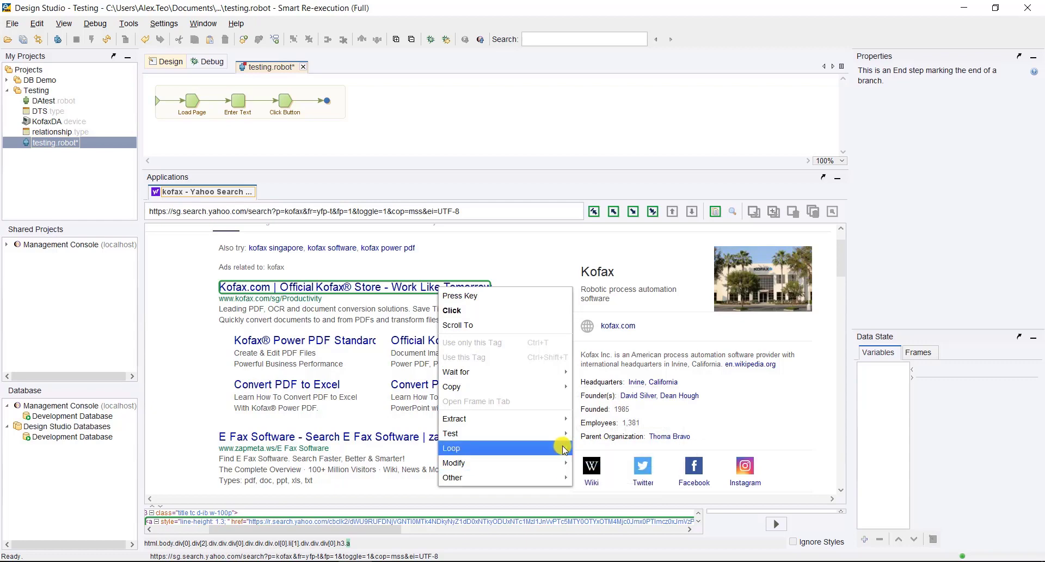
{"action": "mouse_move", "coordinate": [557, 448]}
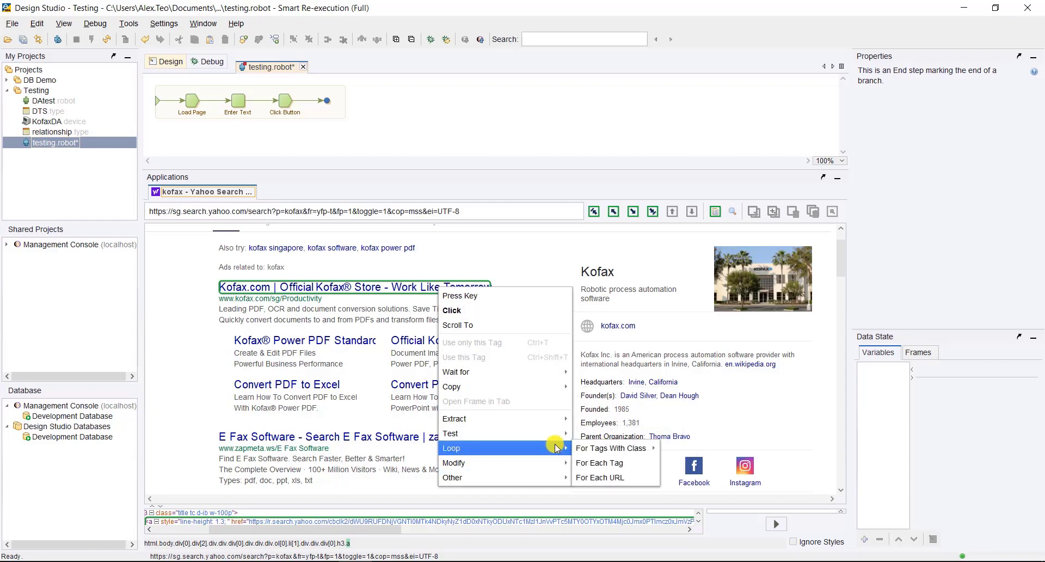
Insert an action step before the end of the testing robot, following Click Button, with Repeat as its loop action
{"action": "right_click", "coordinate": [327, 100]}
{"action": "mouse_move", "coordinate": [471, 353]}
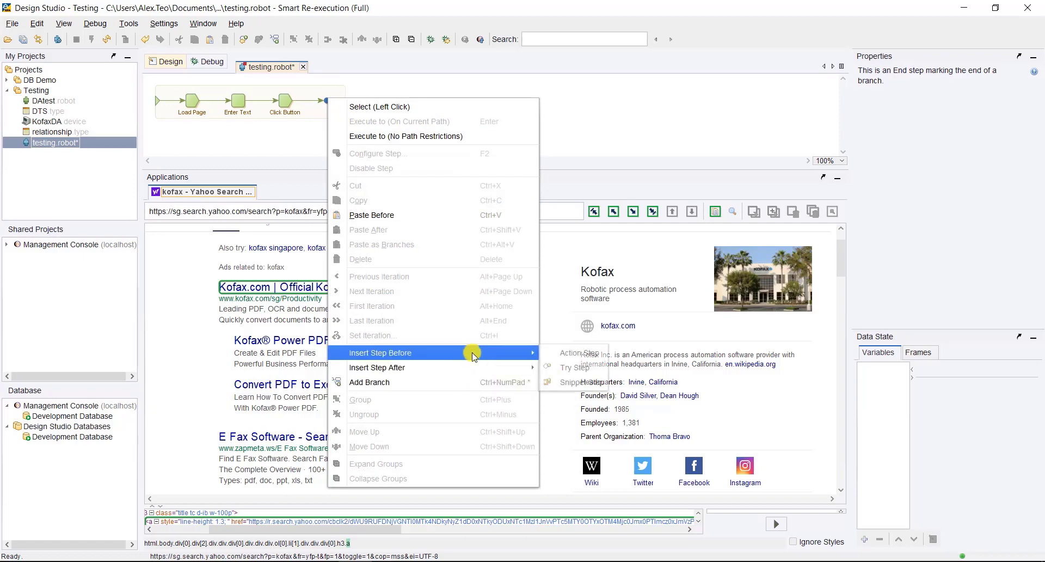
{"action": "left_click", "coordinate": [578, 353]}
{"action": "left_click", "coordinate": [946, 72]}
{"action": "left_click", "coordinate": [947, 93]}
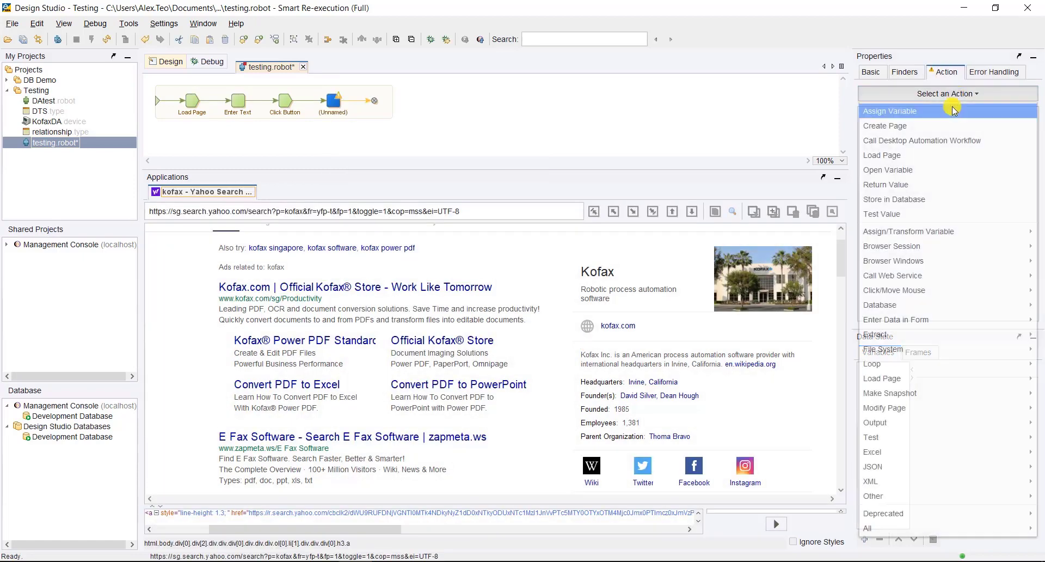
{"action": "mouse_move", "coordinate": [909, 365]}
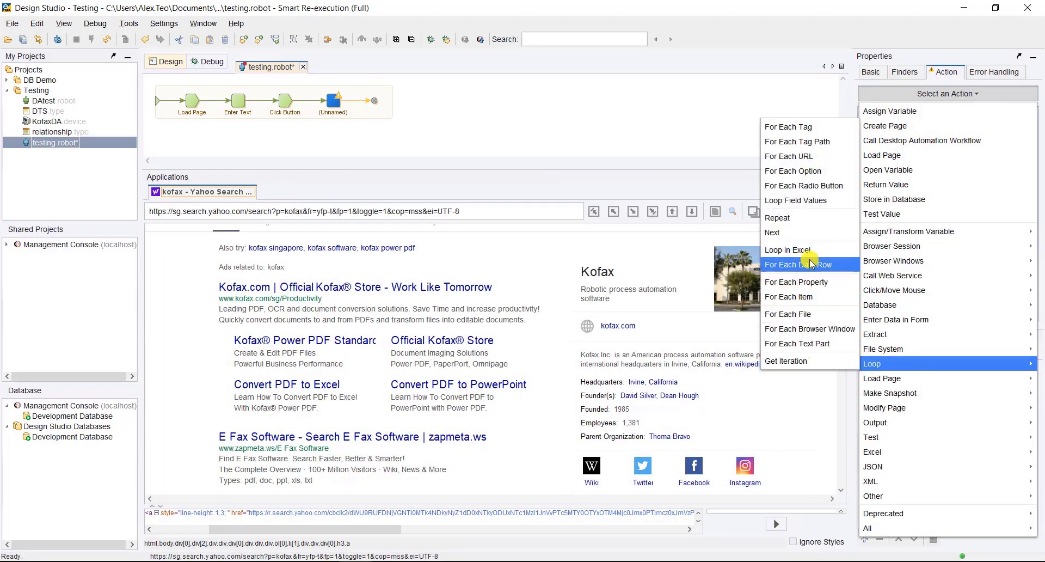
{"action": "left_click", "coordinate": [814, 219]}
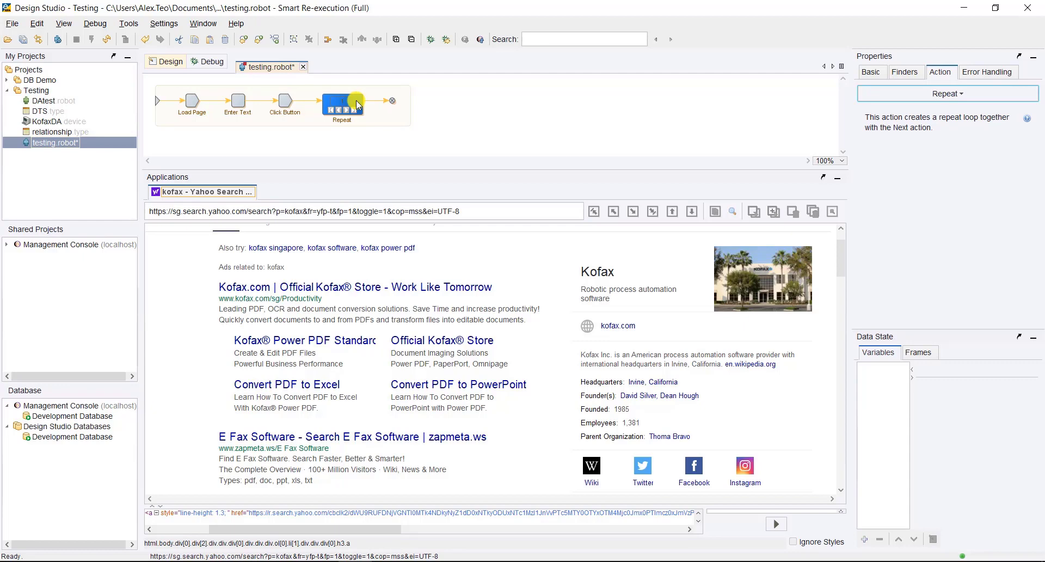
Execute the robot to its end and add a step that clicks the Next link of the Yahoo search results
{"action": "left_click", "coordinate": [392, 100]}
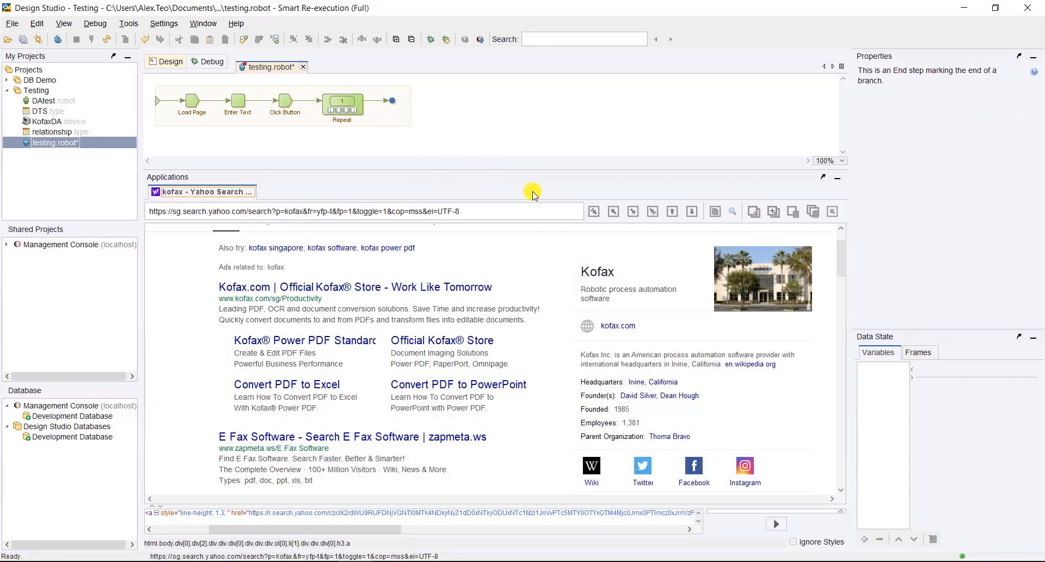
{"action": "left_click_drag", "start_coordinate": [838, 273], "coordinate": [849, 482]}
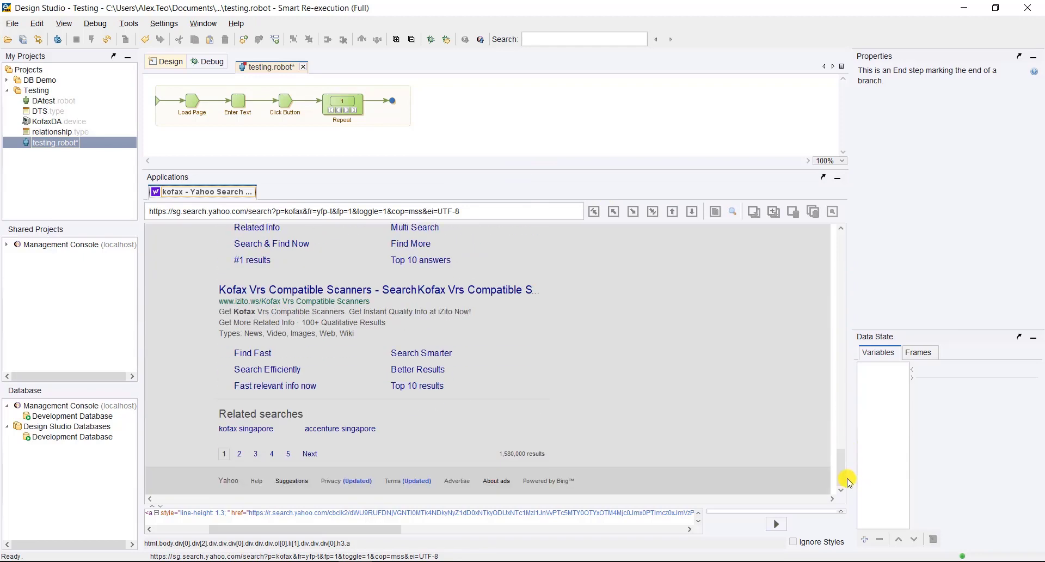
{"action": "right_click", "coordinate": [313, 453]}
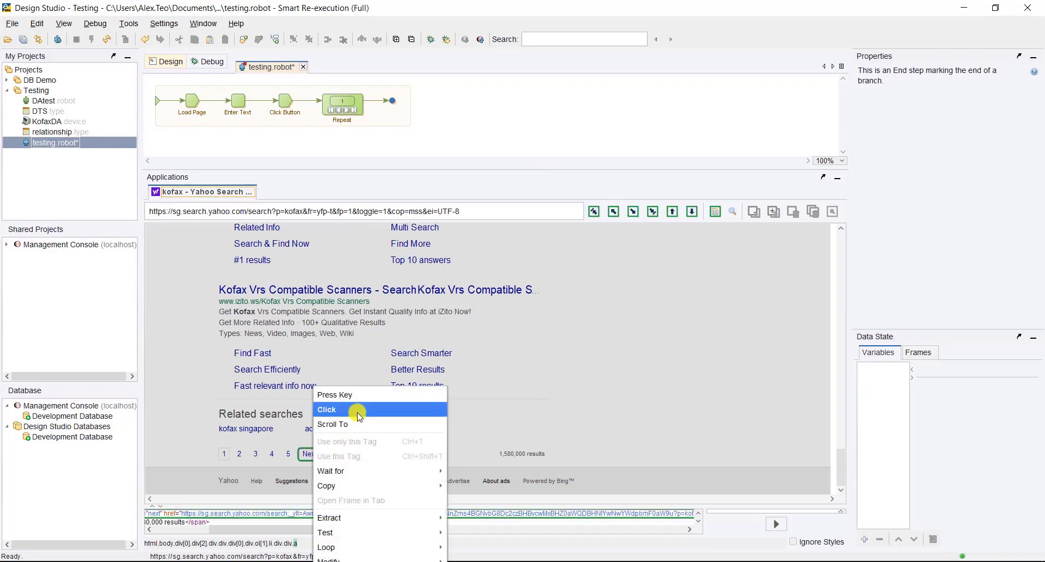
{"action": "left_click", "coordinate": [359, 410]}
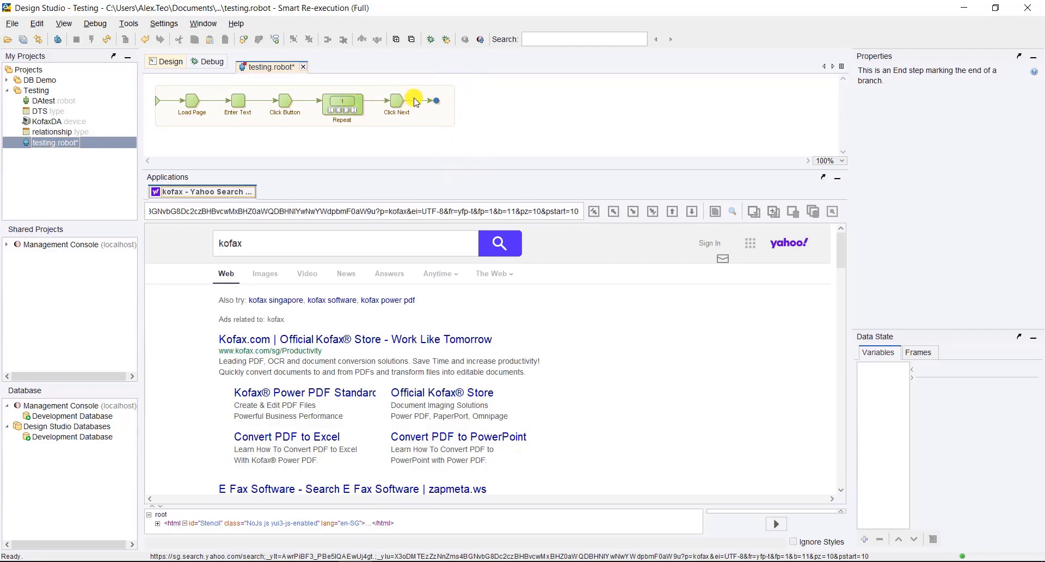
Insert an action step following Click Next, with Next as its loop action
{"action": "right_click", "coordinate": [439, 106]}
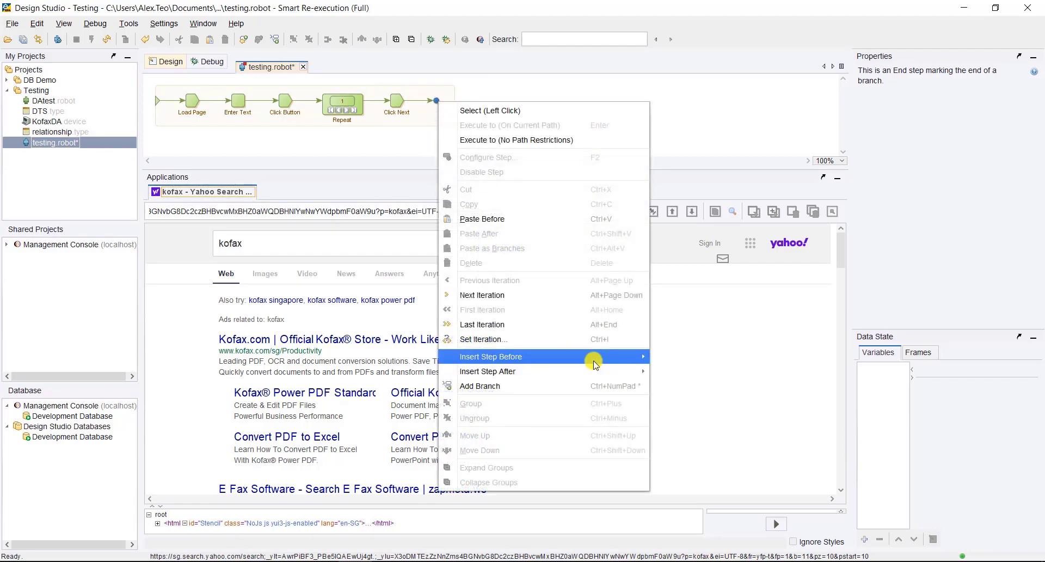
{"action": "mouse_move", "coordinate": [596, 357]}
{"action": "left_click", "coordinate": [690, 357]}
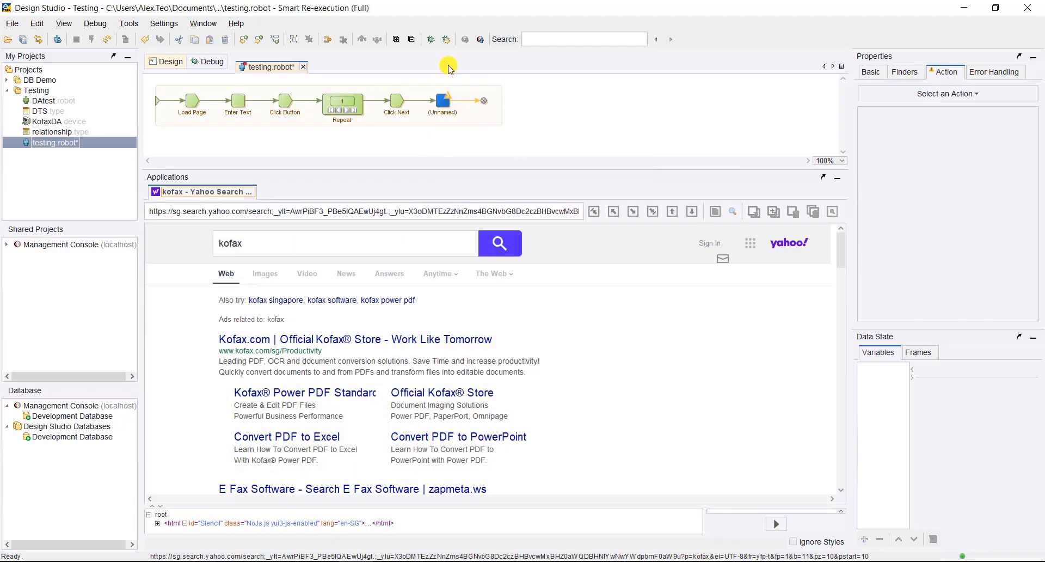
{"action": "left_click", "coordinate": [945, 93]}
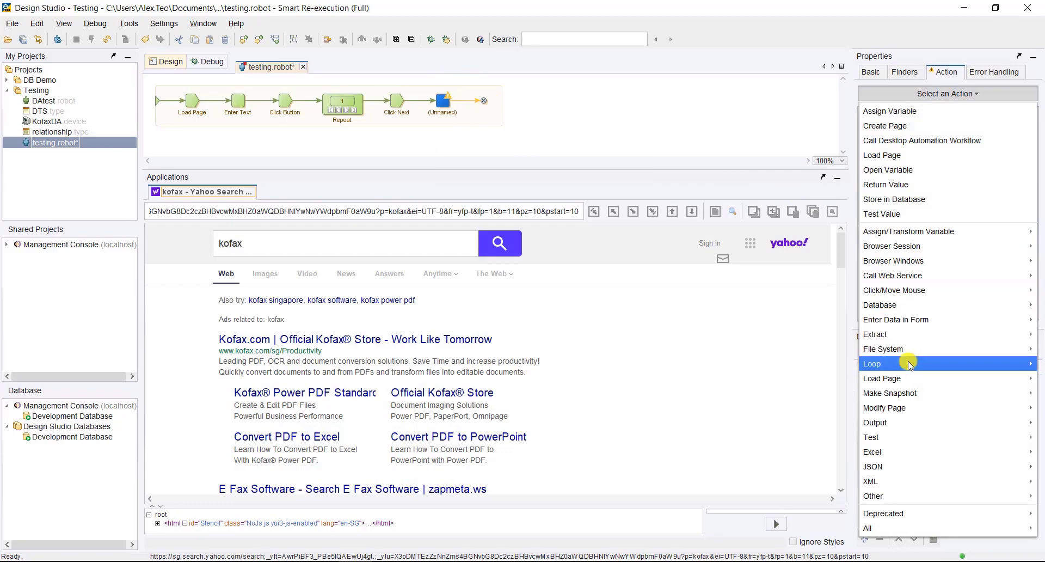
{"action": "mouse_move", "coordinate": [886, 362]}
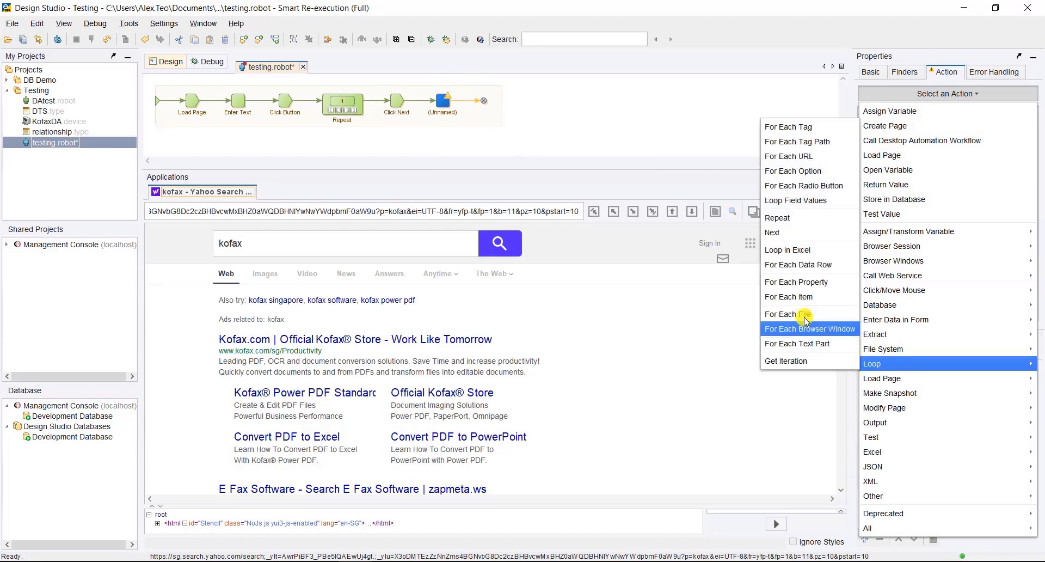
{"action": "left_click", "coordinate": [787, 232]}
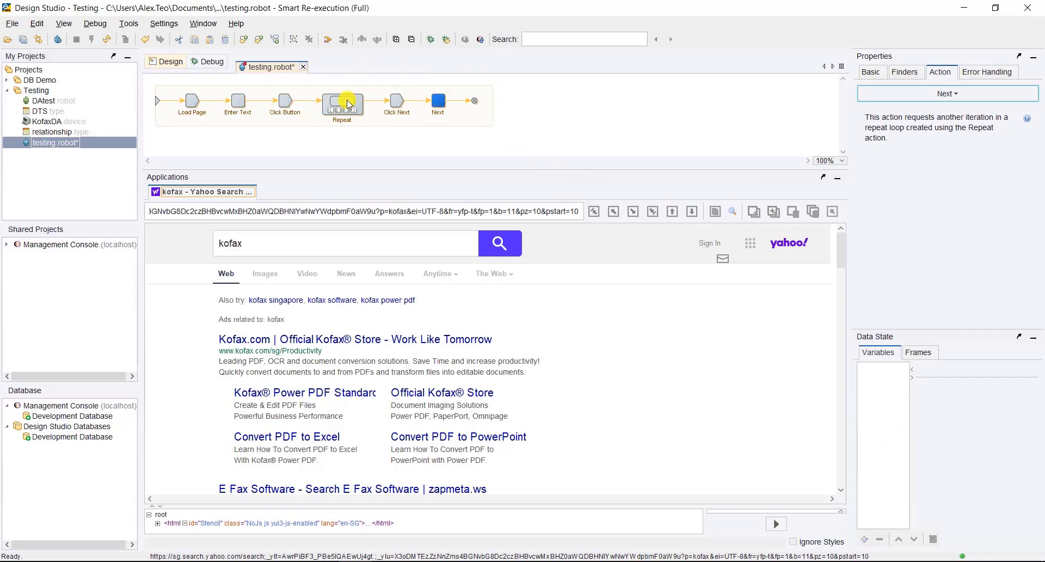
Set the Click Next step's error handling to Break Loop
{"action": "left_click", "coordinate": [398, 101]}
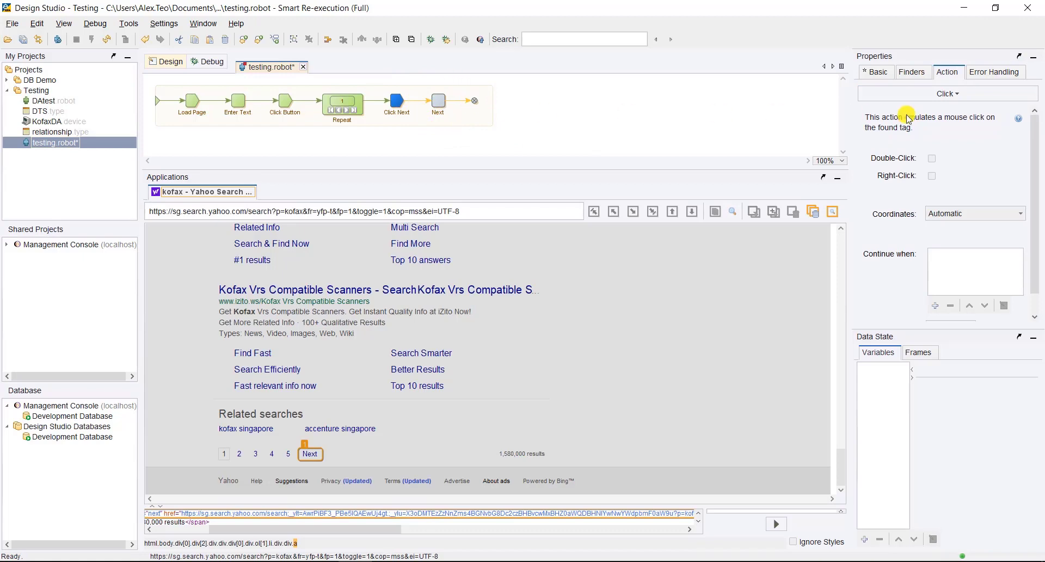
{"action": "left_click", "coordinate": [962, 96]}
{"action": "left_click", "coordinate": [994, 72]}
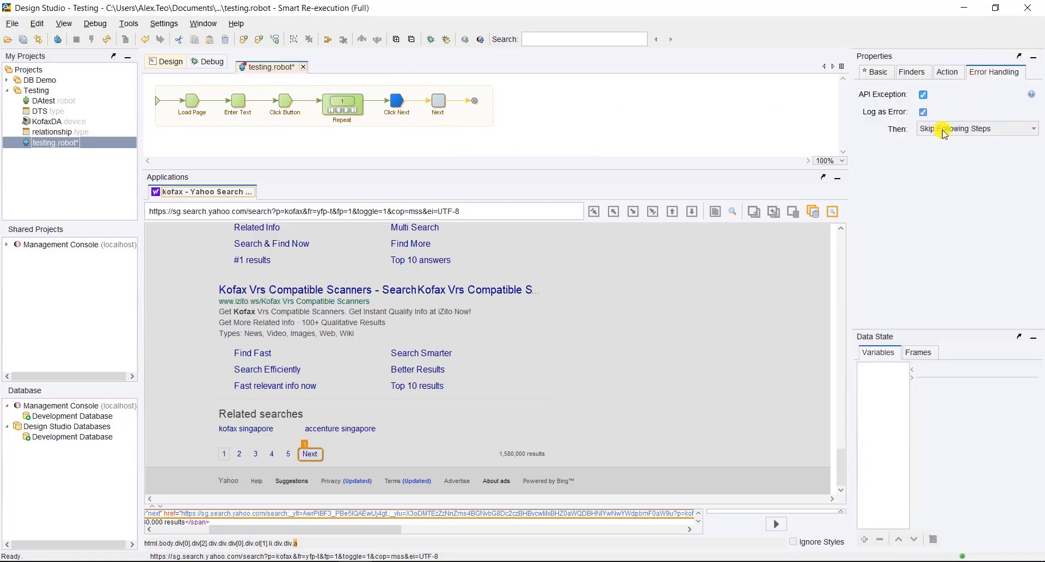
{"action": "left_click", "coordinate": [955, 129]}
{"action": "left_click", "coordinate": [952, 192]}
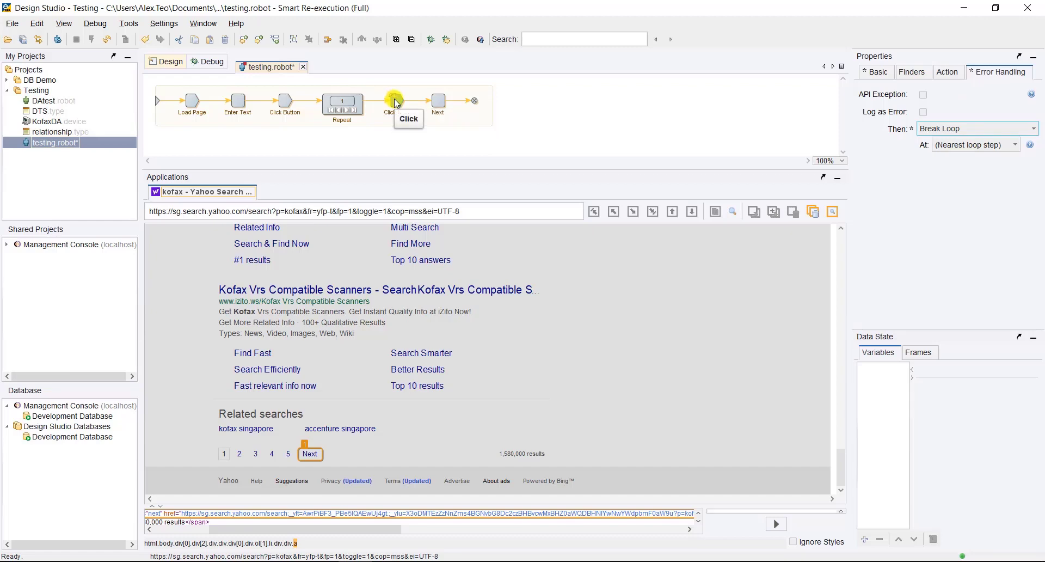
{"action": "left_click", "coordinate": [395, 102]}
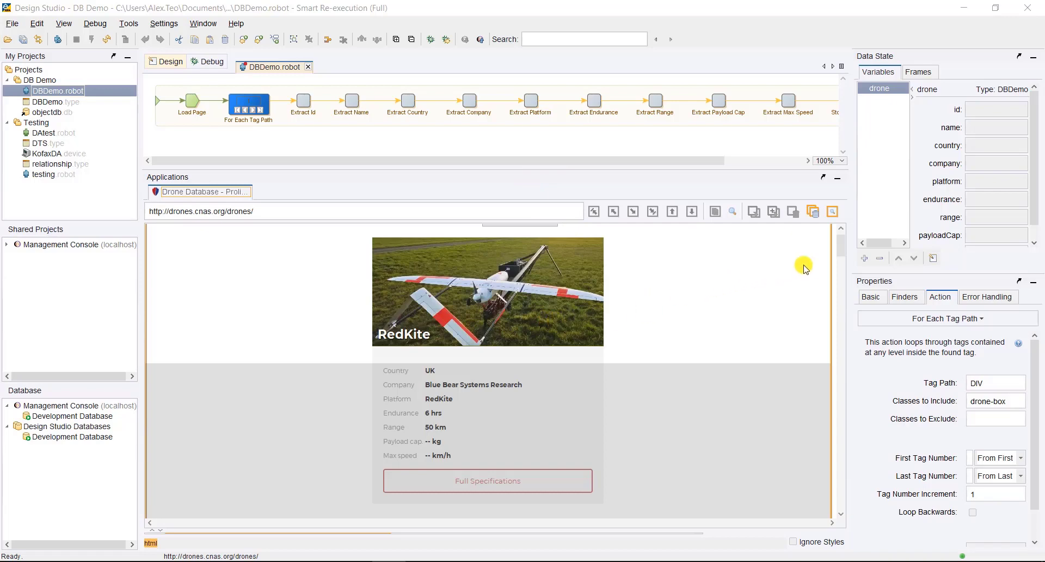
Execute the DBDemo robot through its extraction steps up to the Store in Database step
{"action": "left_click_drag", "start_coordinate": [841, 245], "coordinate": [840, 347]}
{"action": "scroll", "coordinate": [847, 254], "scroll_direction": "down", "scroll_amount": 10}
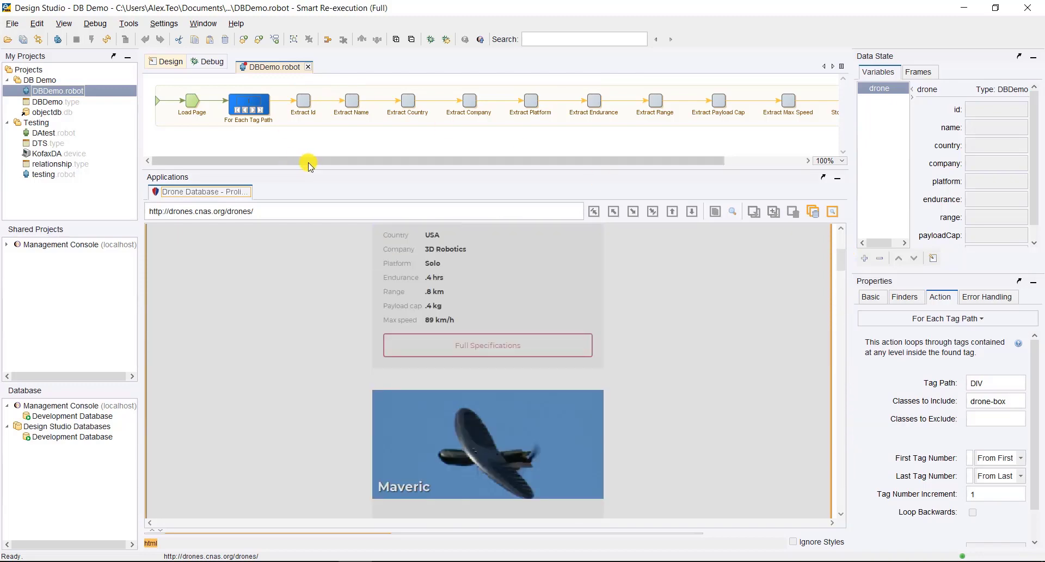
{"action": "left_click_drag", "start_coordinate": [309, 164], "coordinate": [399, 163]}
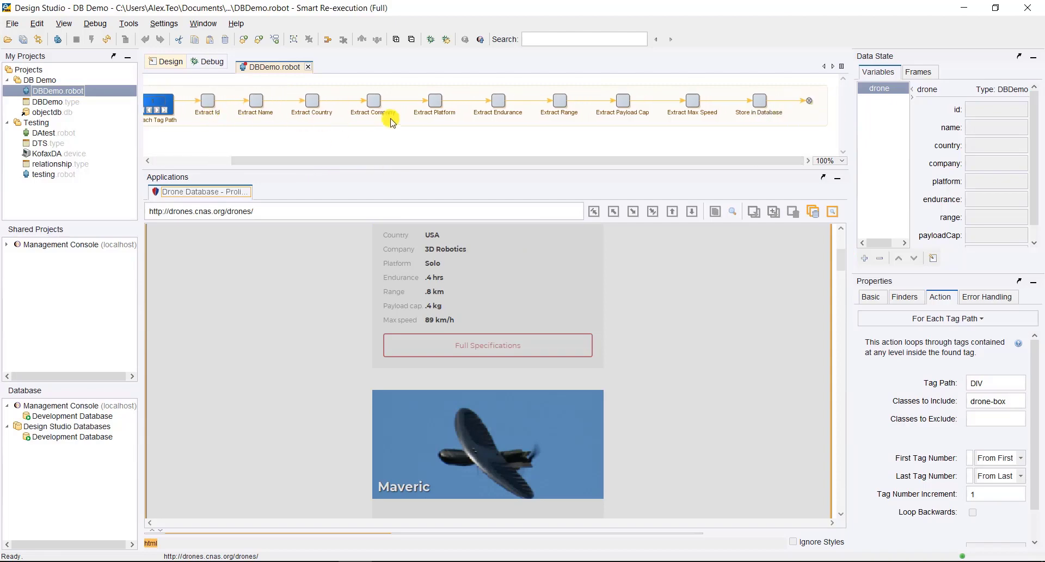
{"action": "left_click", "coordinate": [692, 102]}
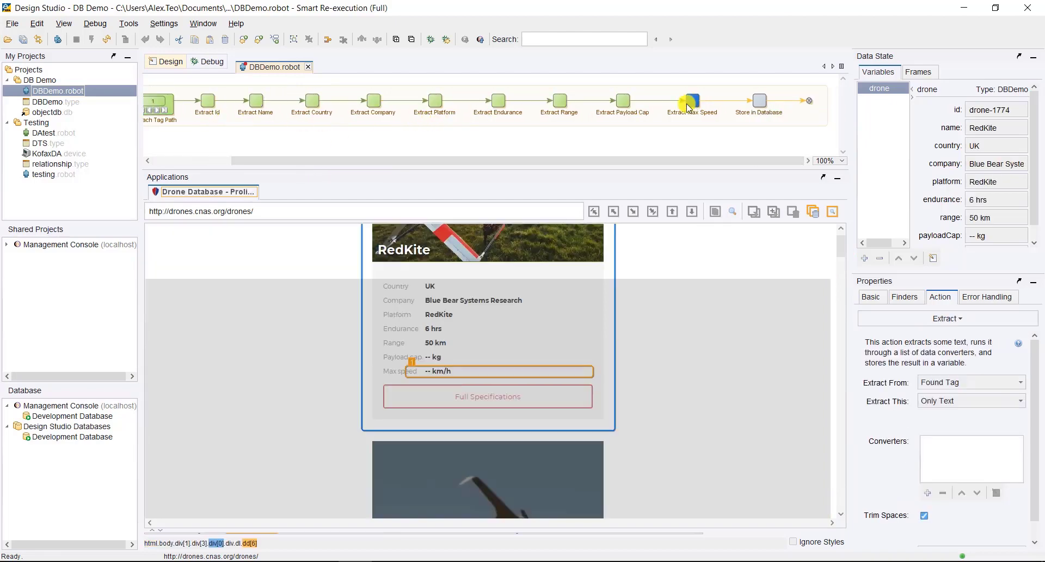
{"action": "left_click", "coordinate": [763, 103]}
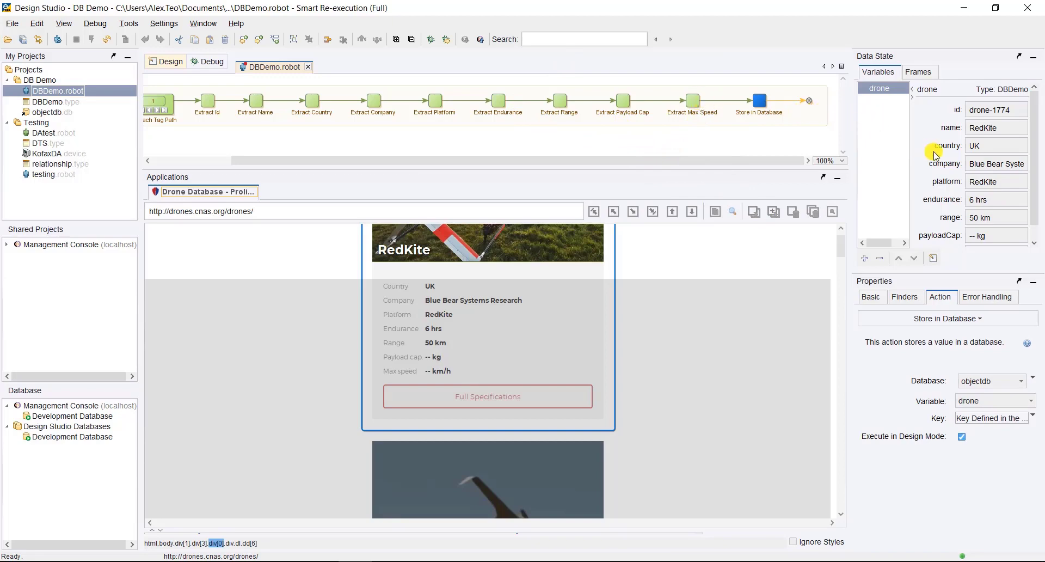
Examine the DBDemo type's attributes and compare them with the values extracted into the robot's drone variable
{"action": "double_click", "coordinate": [49, 101]}
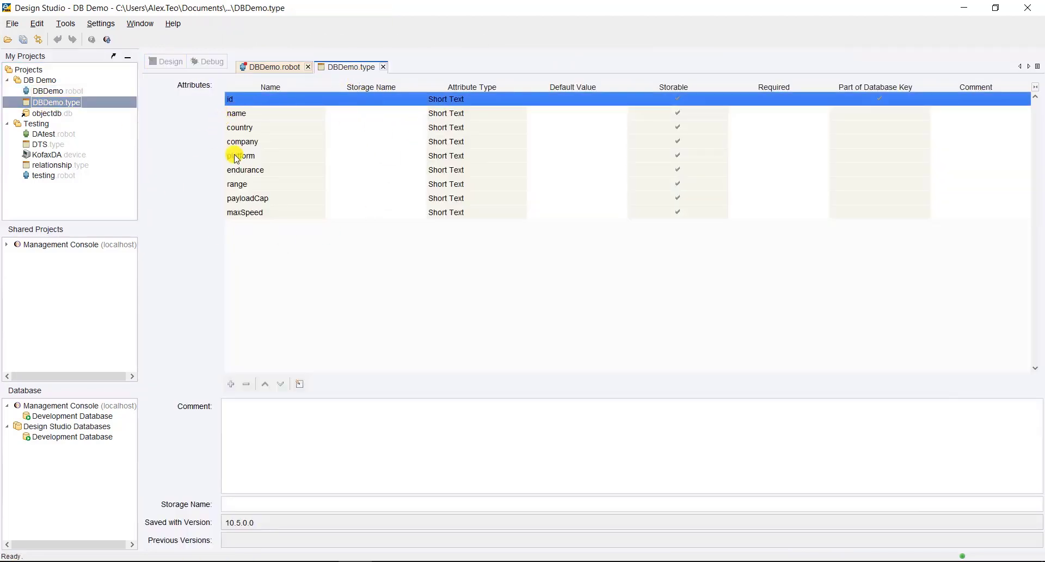
{"action": "left_click", "coordinate": [267, 66]}
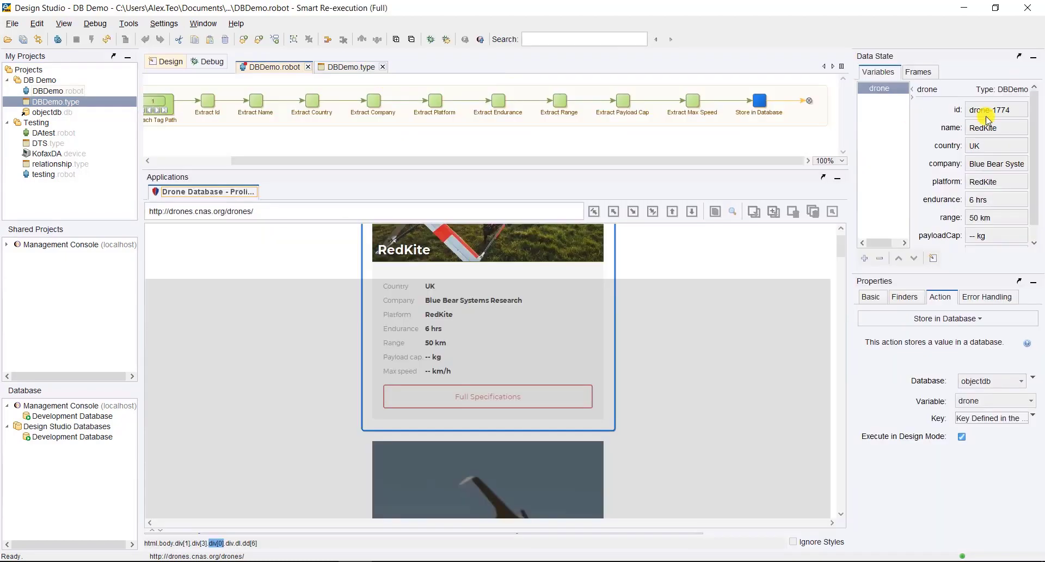
{"action": "scroll", "coordinate": [1023, 146], "scroll_direction": "down", "scroll_amount": 1}
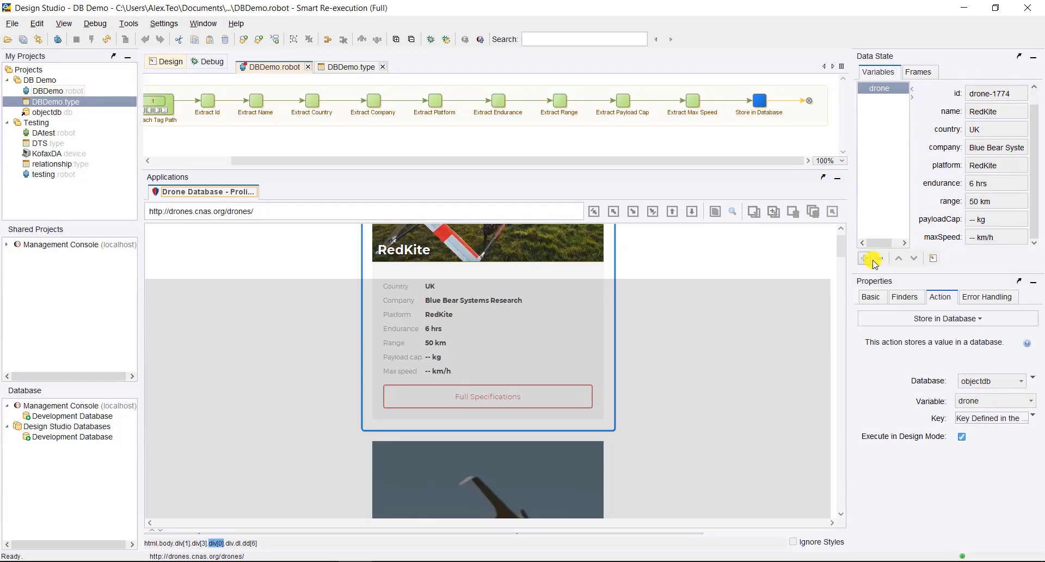
Check the variable selection in the Store in Database step's action settings
{"action": "left_click", "coordinate": [985, 403]}
{"action": "left_click", "coordinate": [976, 400]}
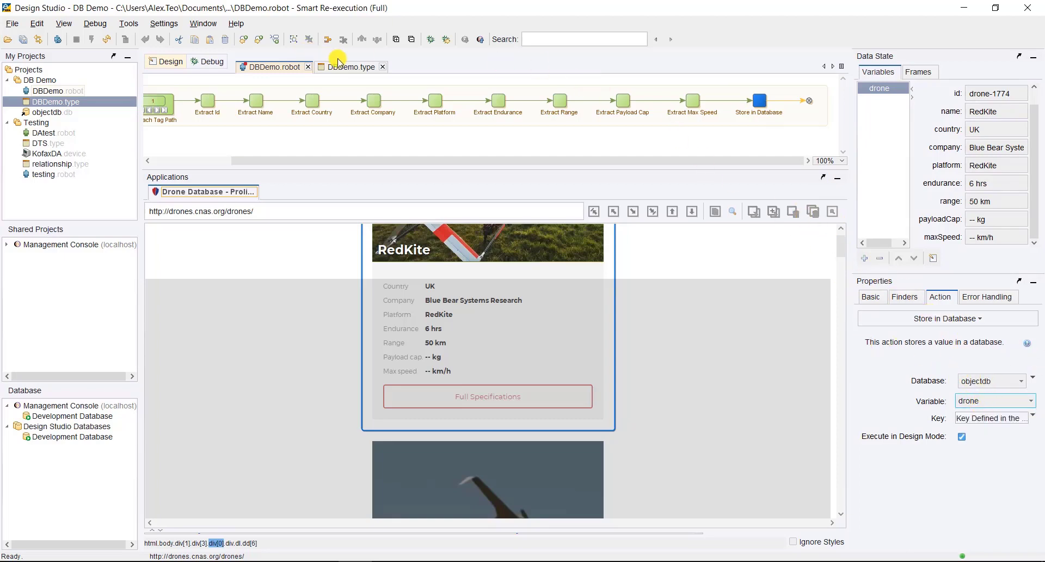
Run the whole DBDemo robot in debug mode
{"action": "left_click", "coordinate": [221, 62]}
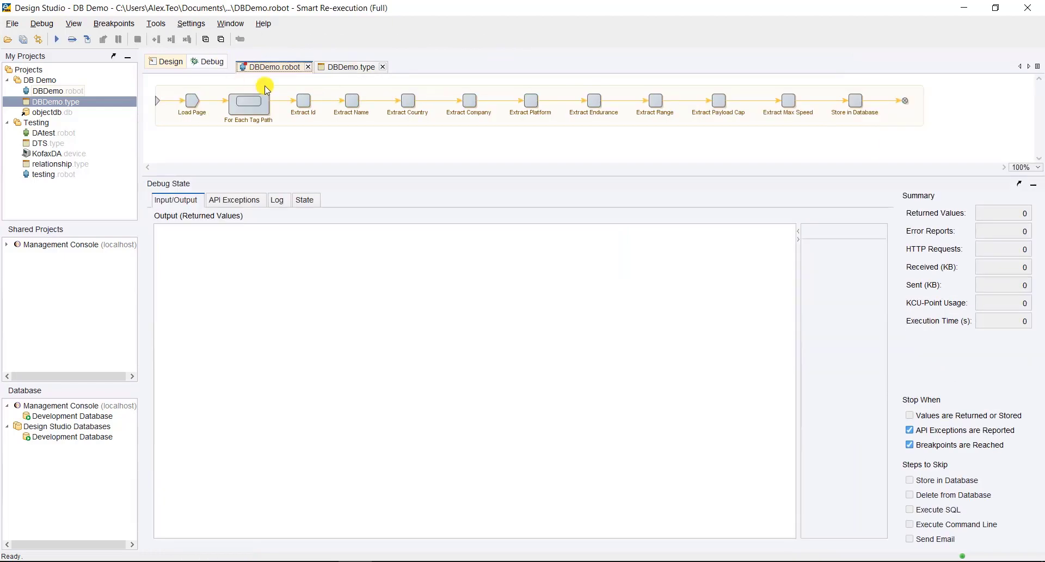
{"action": "left_click", "coordinate": [64, 39]}
{"action": "left_click", "coordinate": [577, 146]}
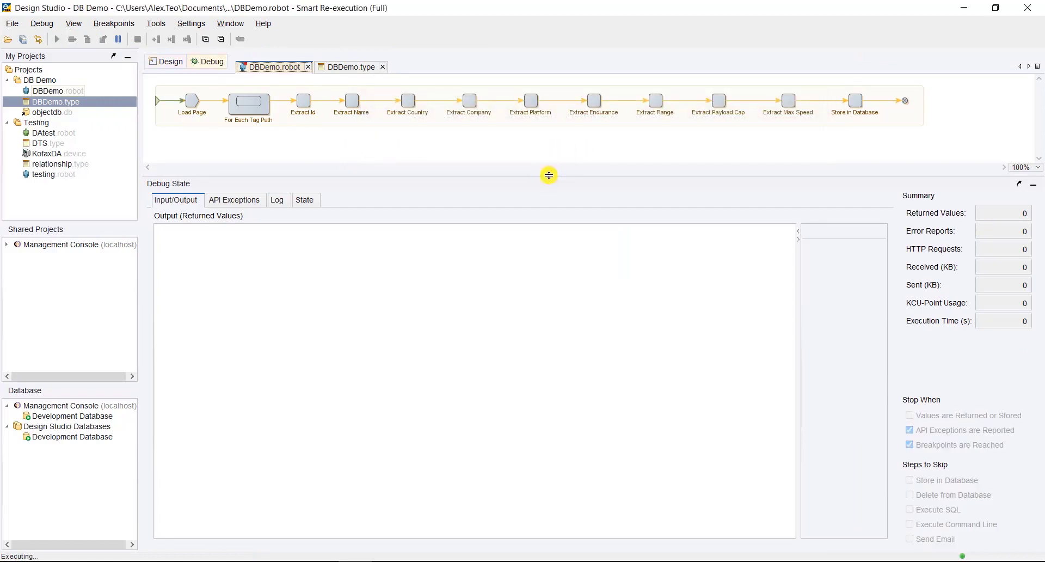
Enlarge the debug output area and widen the results table to examine the DBDemo records in all columns
{"action": "left_click_drag", "start_coordinate": [549, 175], "coordinate": [552, 160]}
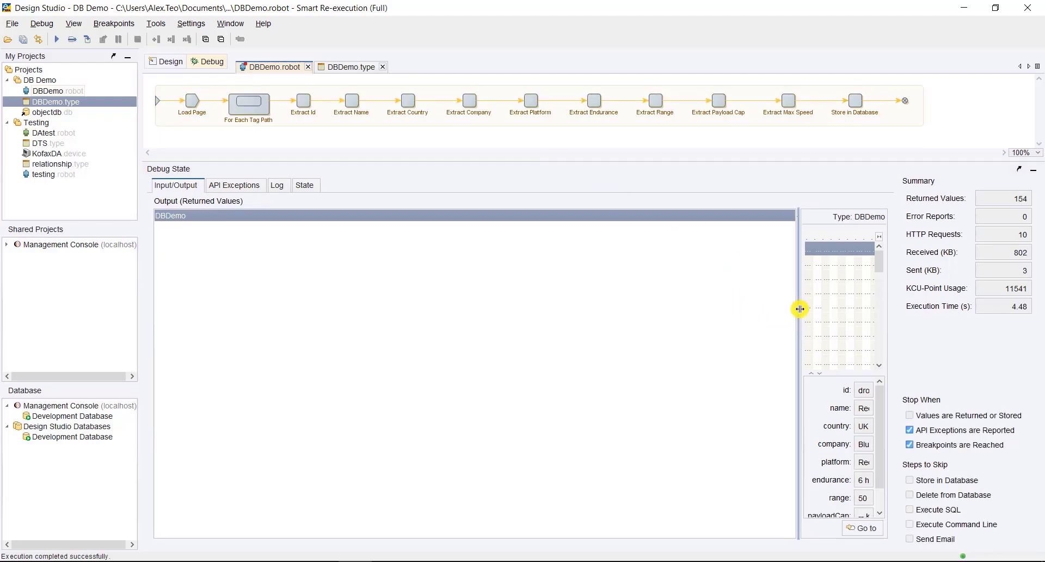
{"action": "left_click_drag", "start_coordinate": [800, 309], "coordinate": [389, 289]}
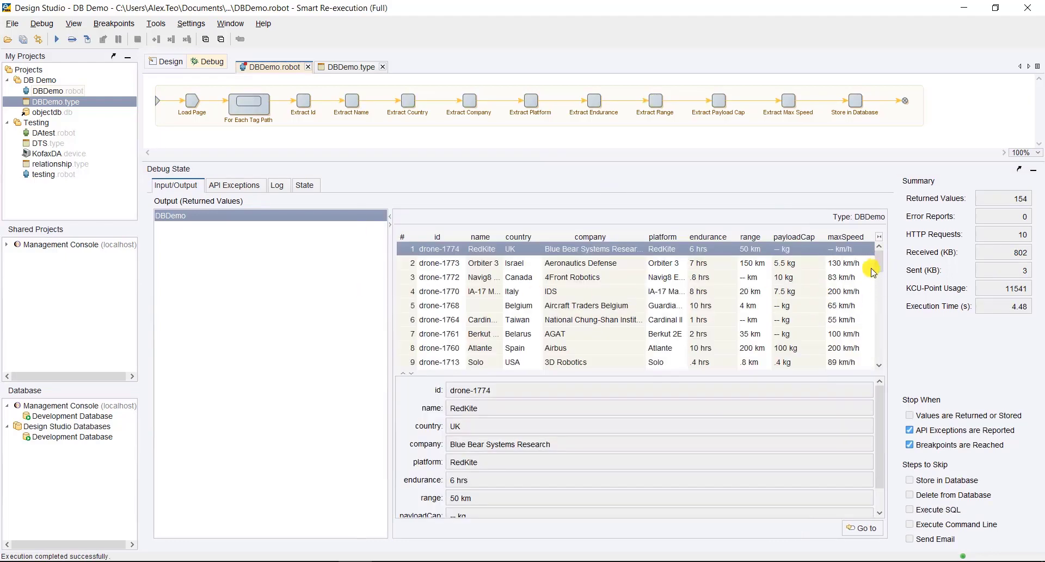
{"action": "mouse_move", "coordinate": [880, 267]}
{"action": "left_mouse_down"}
{"action": "mouse_move", "coordinate": [878, 361]}
{"action": "mouse_move", "coordinate": [870, 263]}
{"action": "left_mouse_up"}
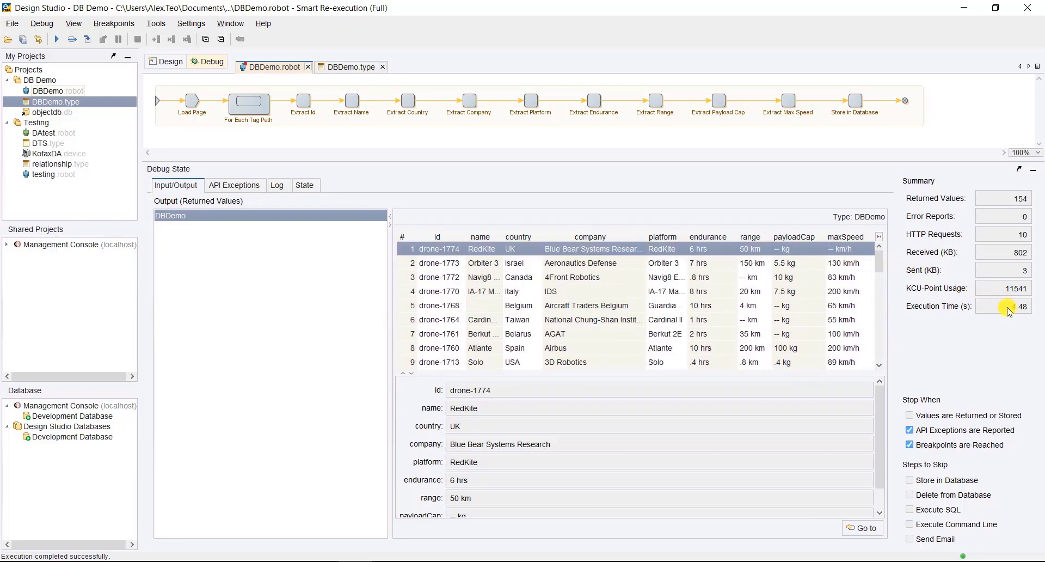